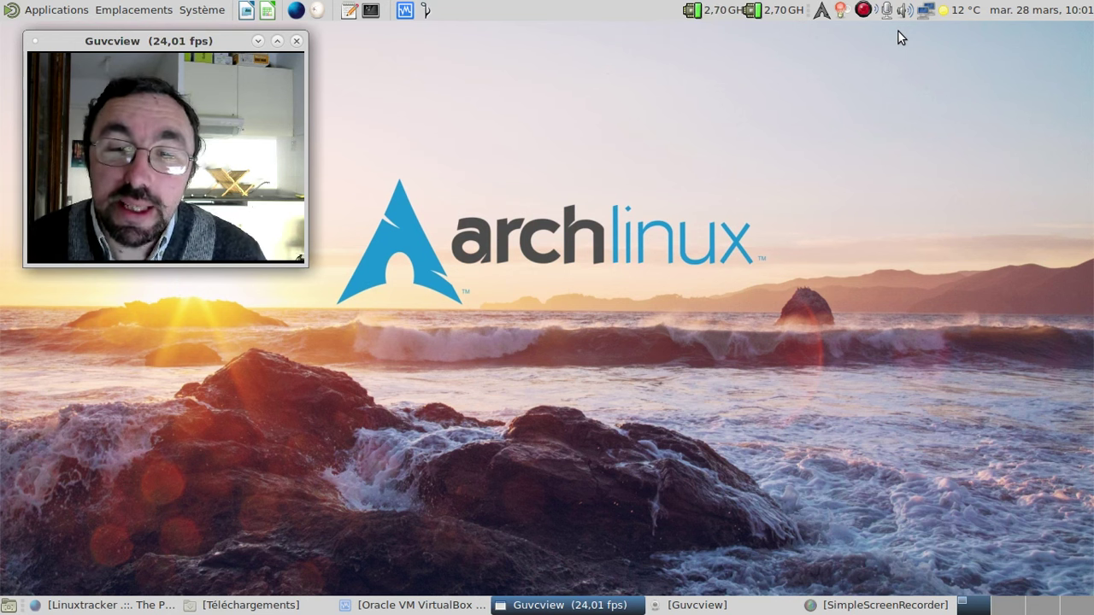
Examine the Manjaro Community Editions page, from its introduction through the available spins to Lxqt/Calamares-netinstall.
left_click(55, 605)
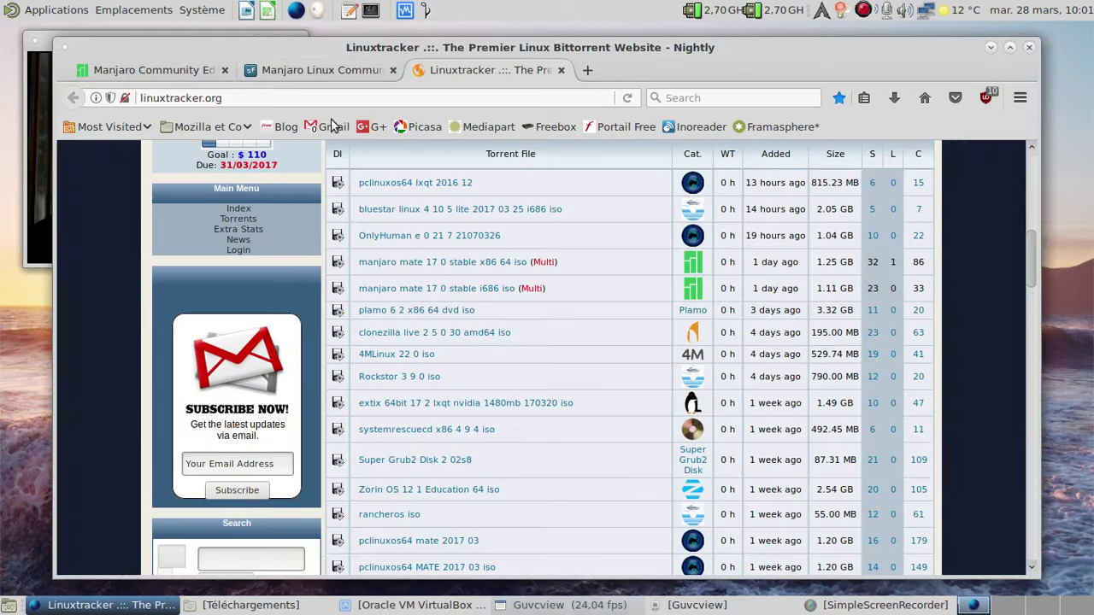
left_click(141, 77)
scroll(796, 302, "up", 3)
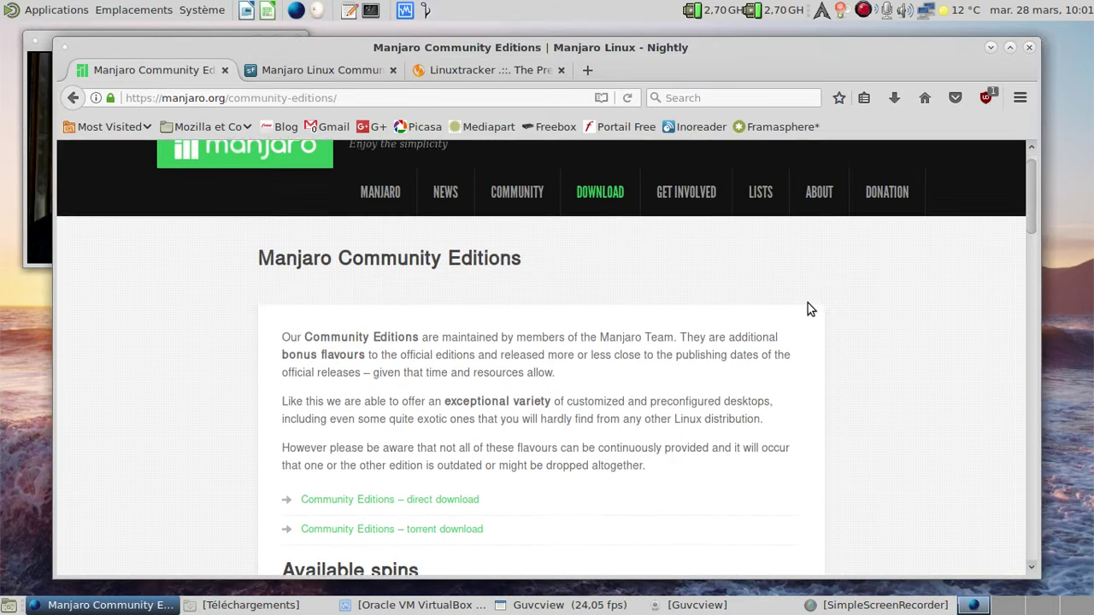
left_click(44, 215)
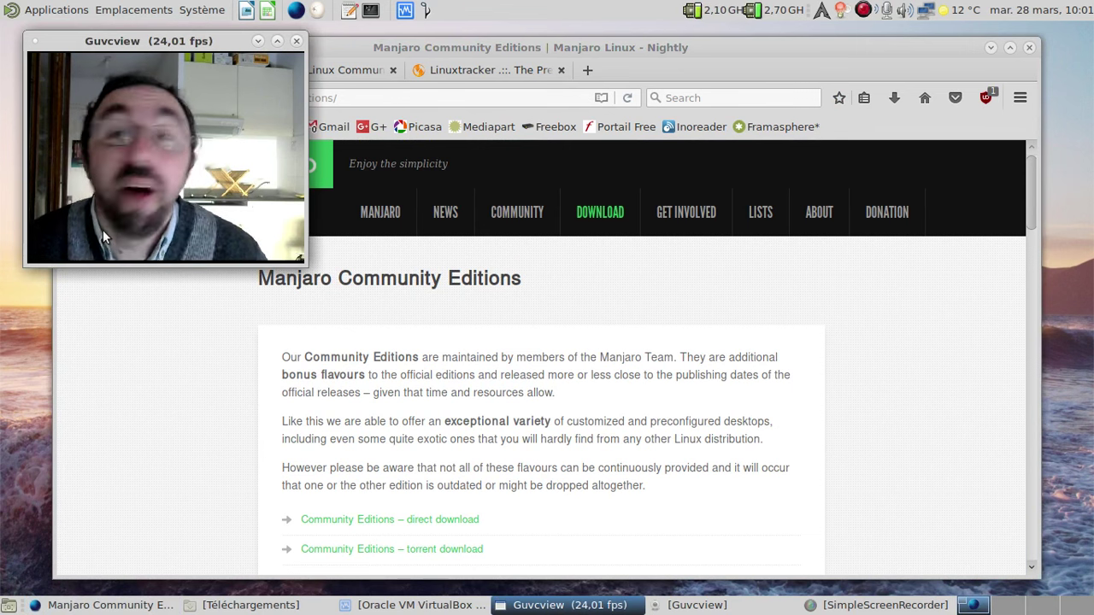
scroll(706, 358, "down", 5)
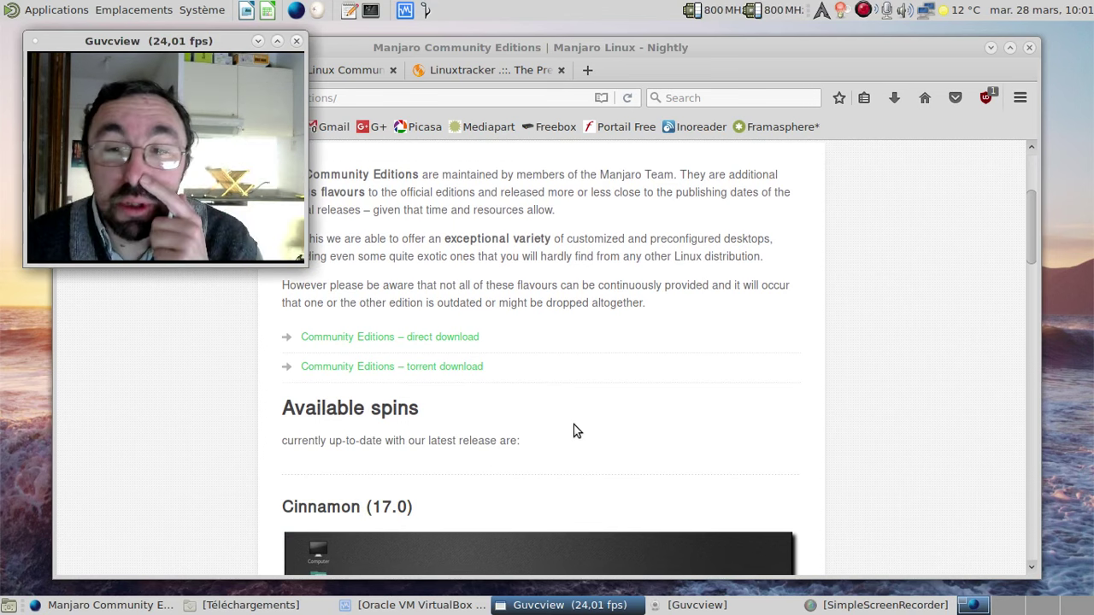
scroll(574, 431, "down", 2)
scroll(575, 431, "down", 10)
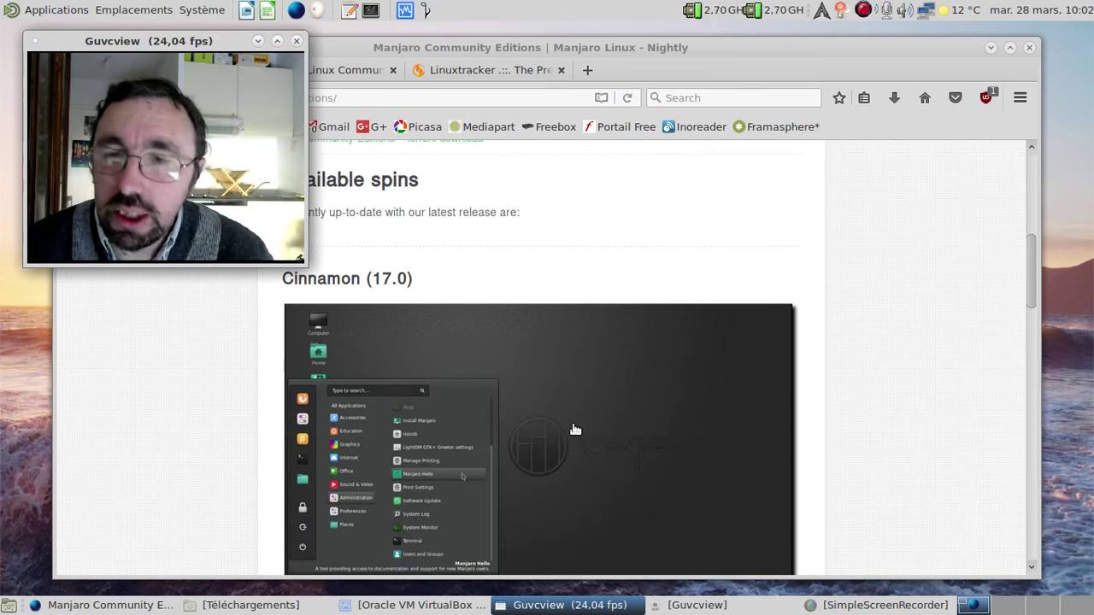
scroll(575, 427, "down", 10)
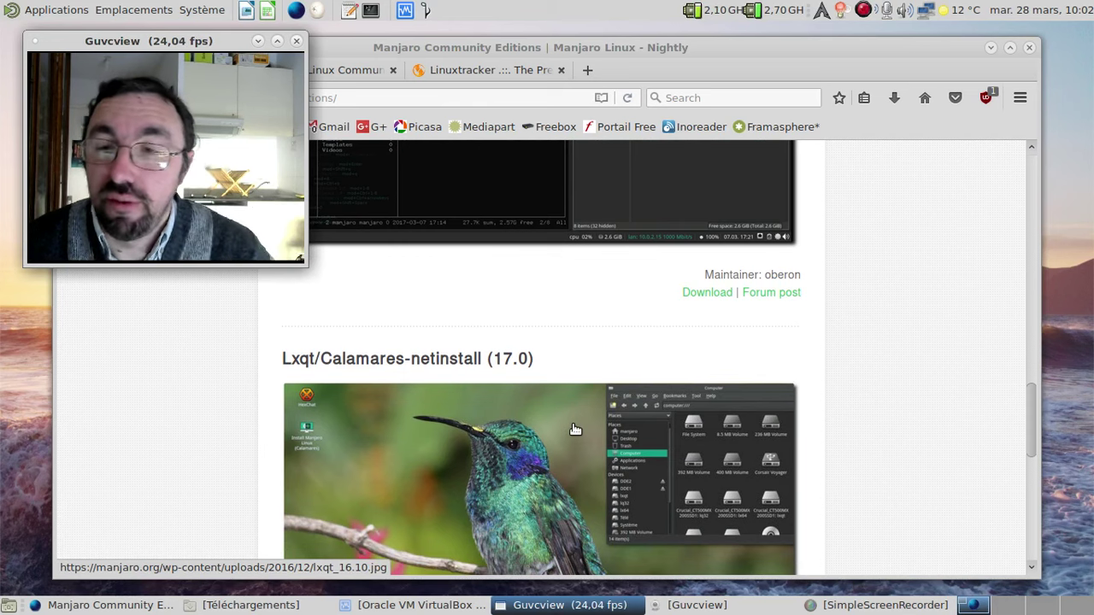
scroll(576, 429, "down", 6)
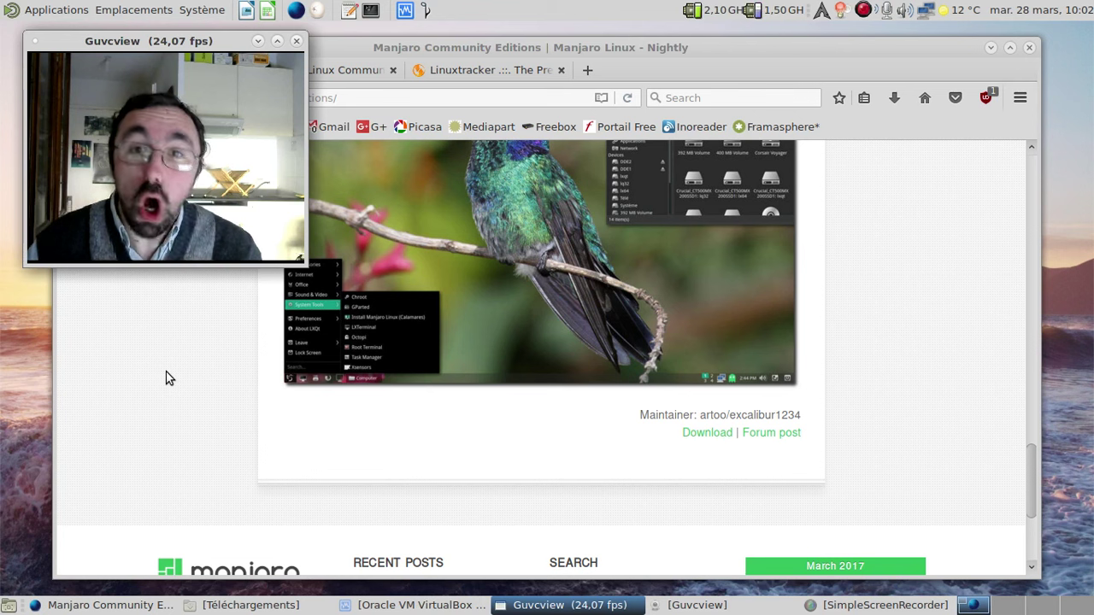
Examine the manjaro mate 17 0 stable entries in the Linuxtracker torrent list.
left_click(492, 68)
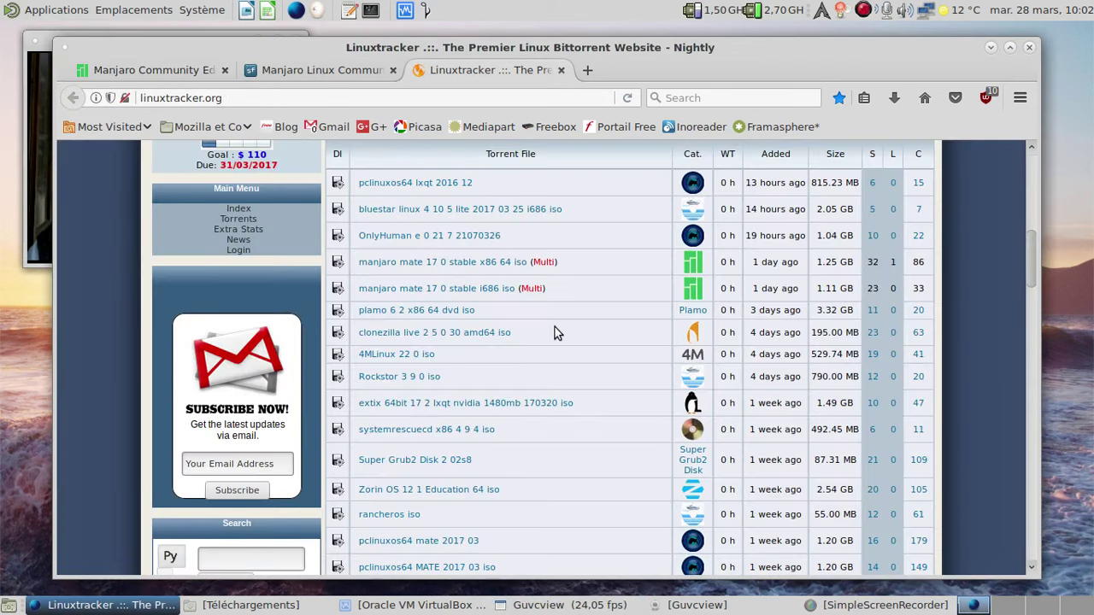
key("ctrl+plus")
key("ctrl+plus")
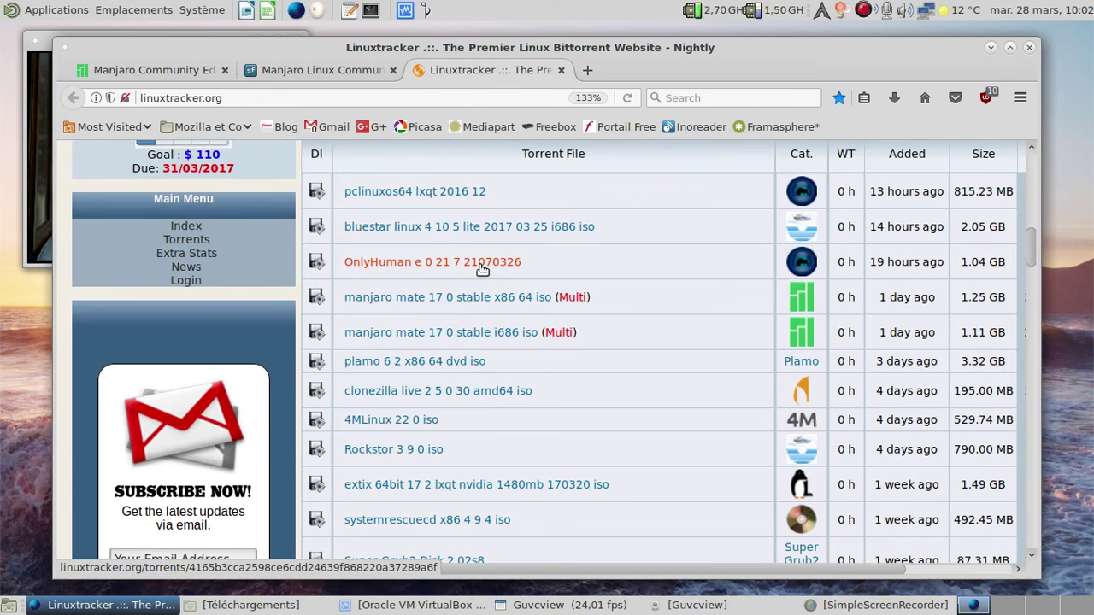
left_click(37, 154)
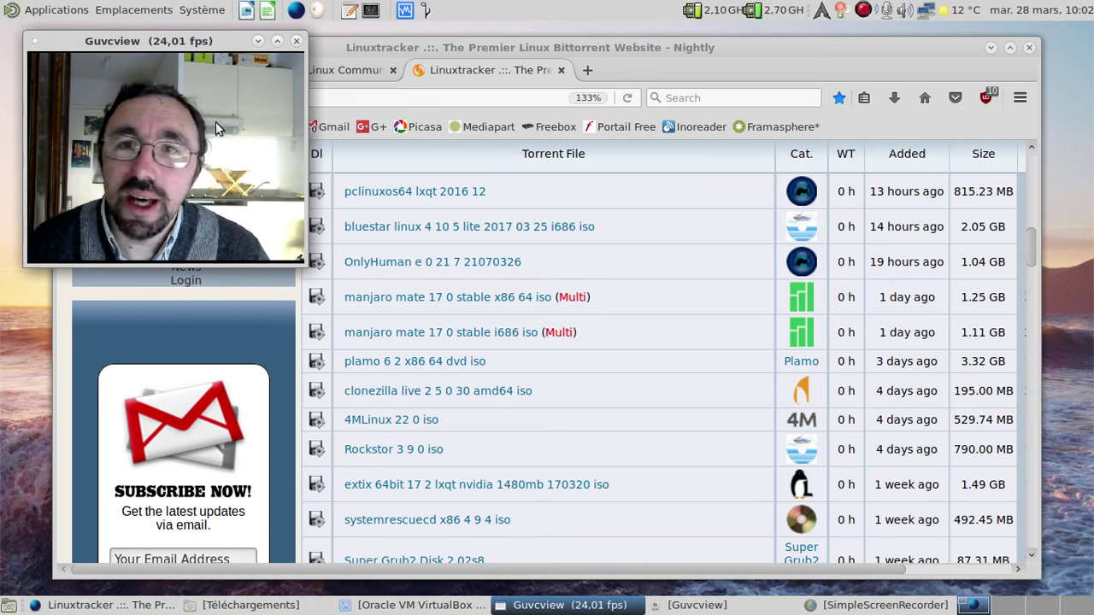
Close the Linuxtracker page and return to the introduction and download links of the Manjaro Community Editions page.
middle_click(444, 75)
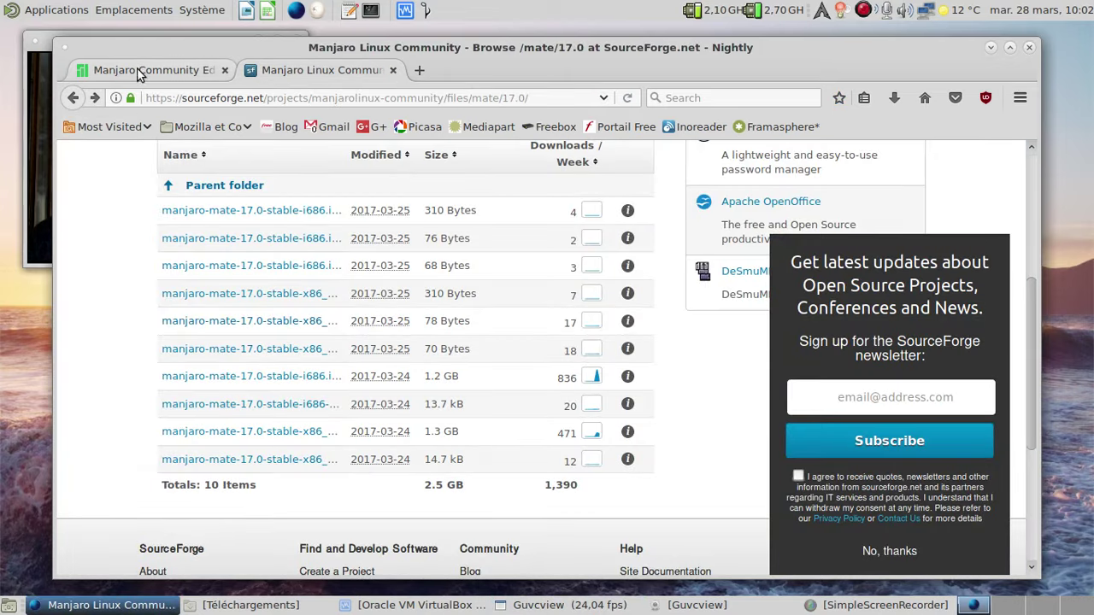
left_click(139, 76)
scroll(766, 271, "up", 5)
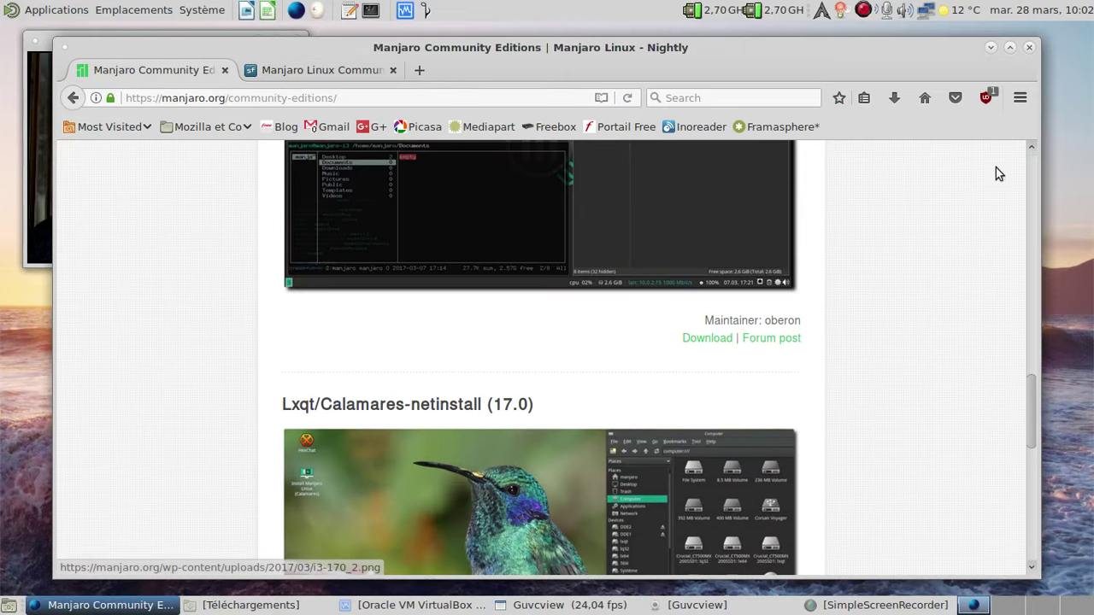
left_click(1032, 159)
scroll(517, 402, "down", 3)
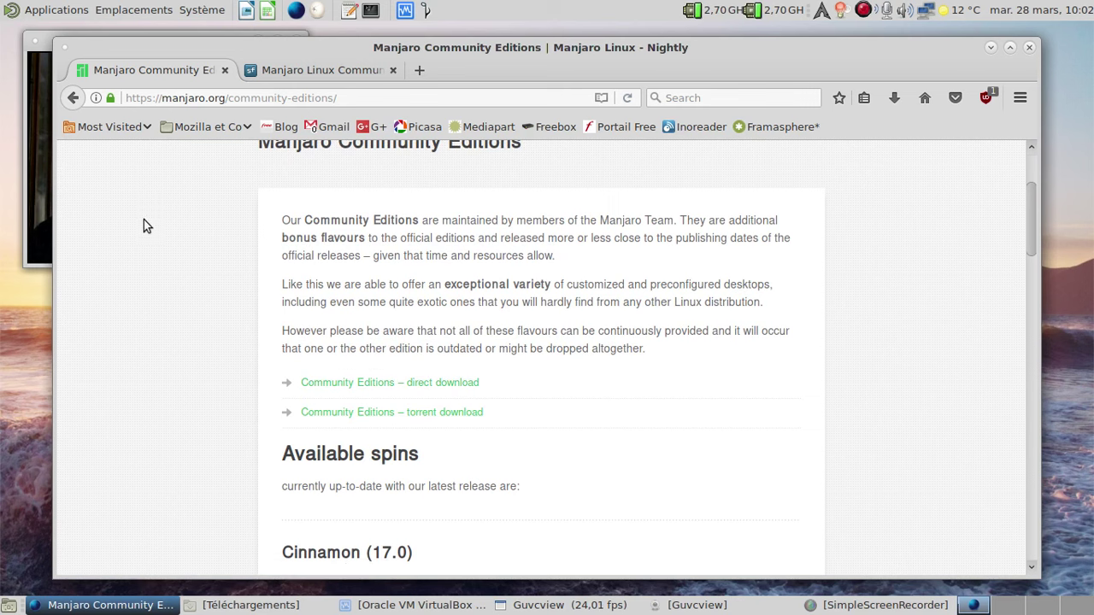
left_click(46, 207)
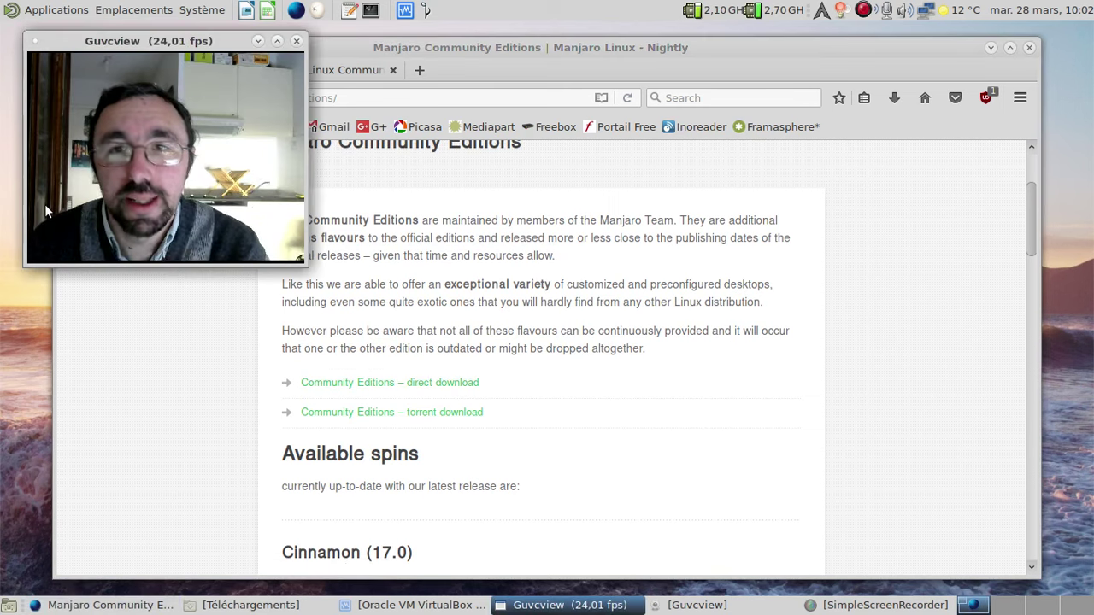
Go up from the SourceForge mate/17.0 folder to the project's root files and examine the list of edition folders.
left_click(370, 63)
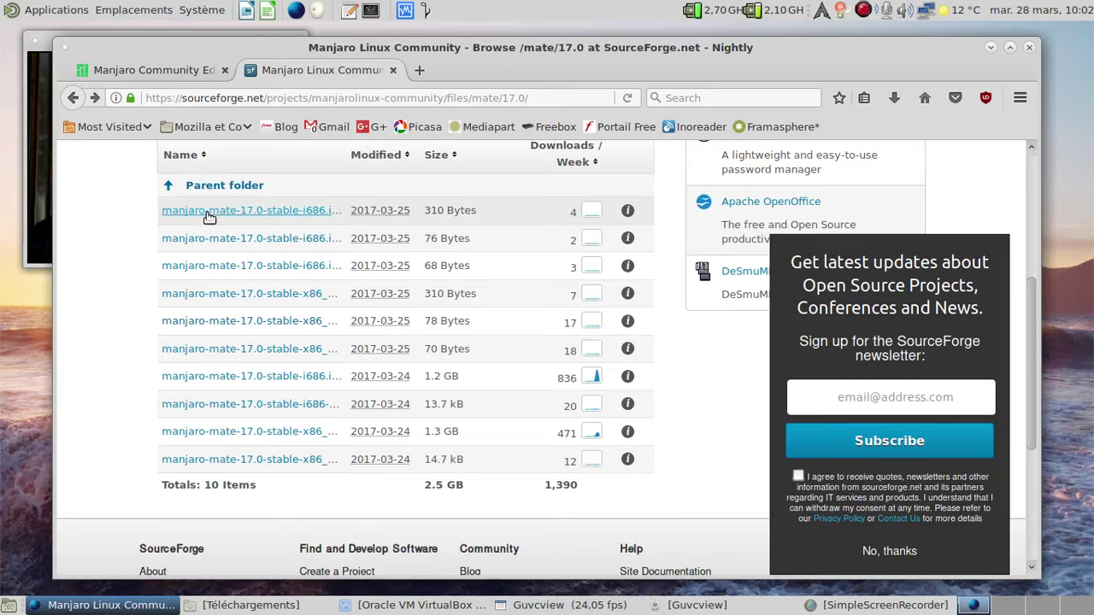
scroll(214, 239, "up", 3)
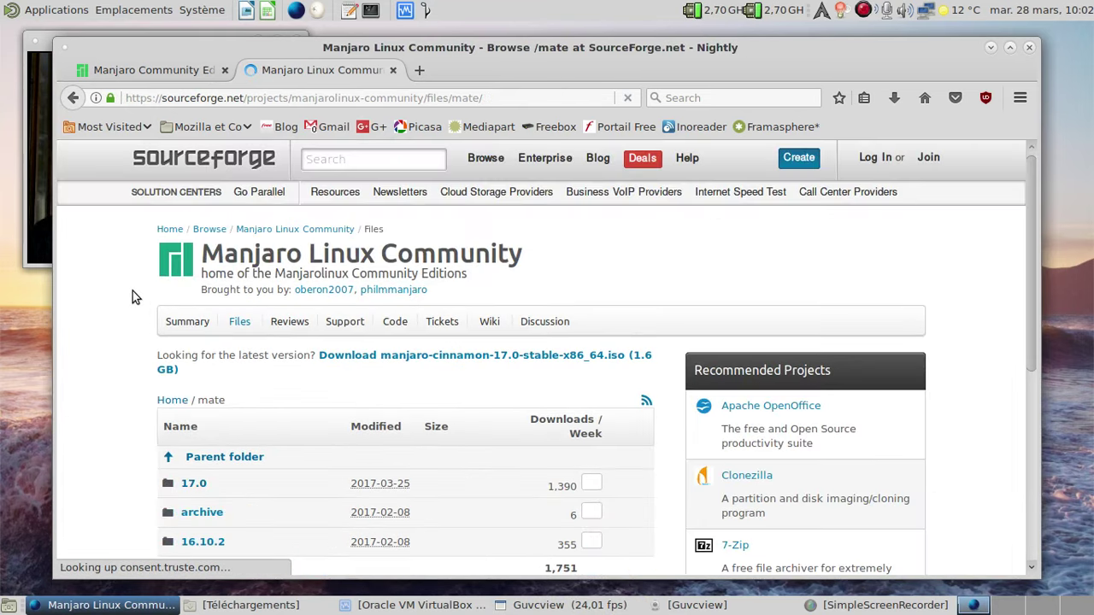
scroll(134, 290, "down", 2)
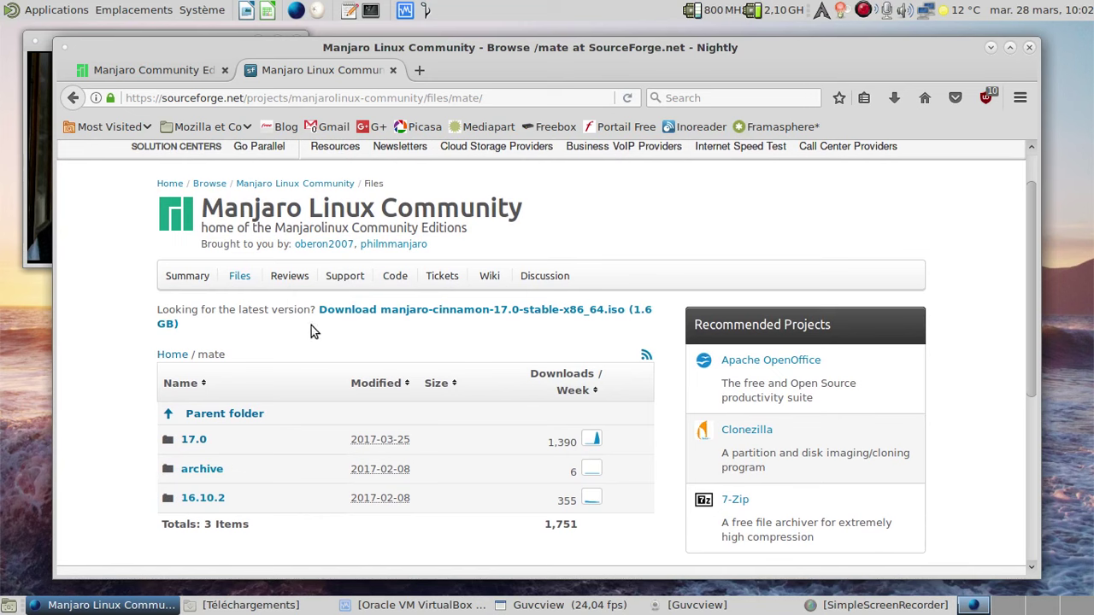
left_click(188, 357)
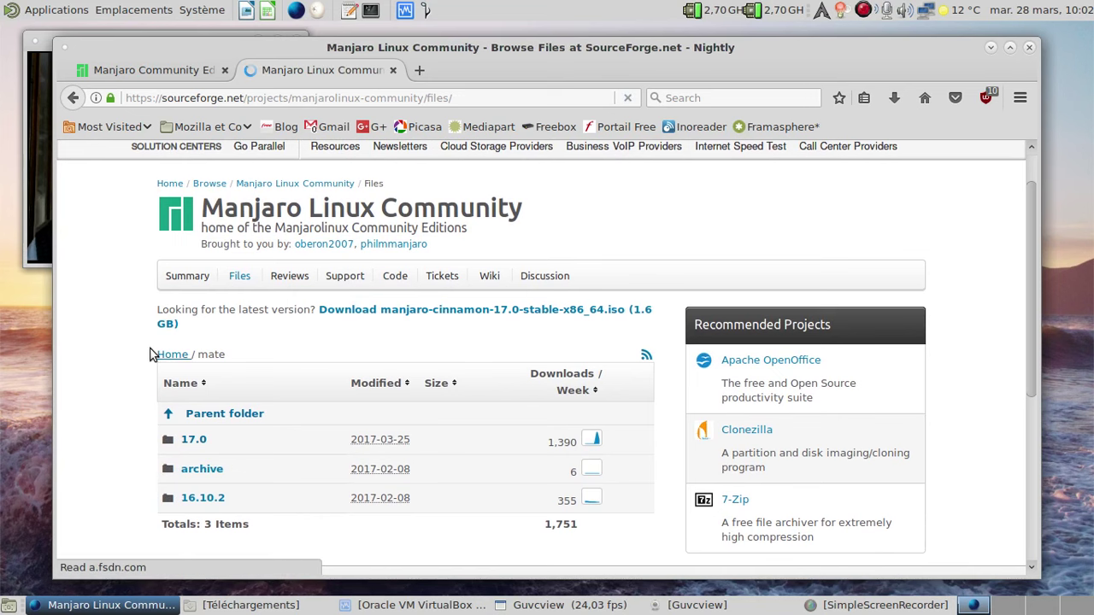
scroll(166, 356, "down", 4)
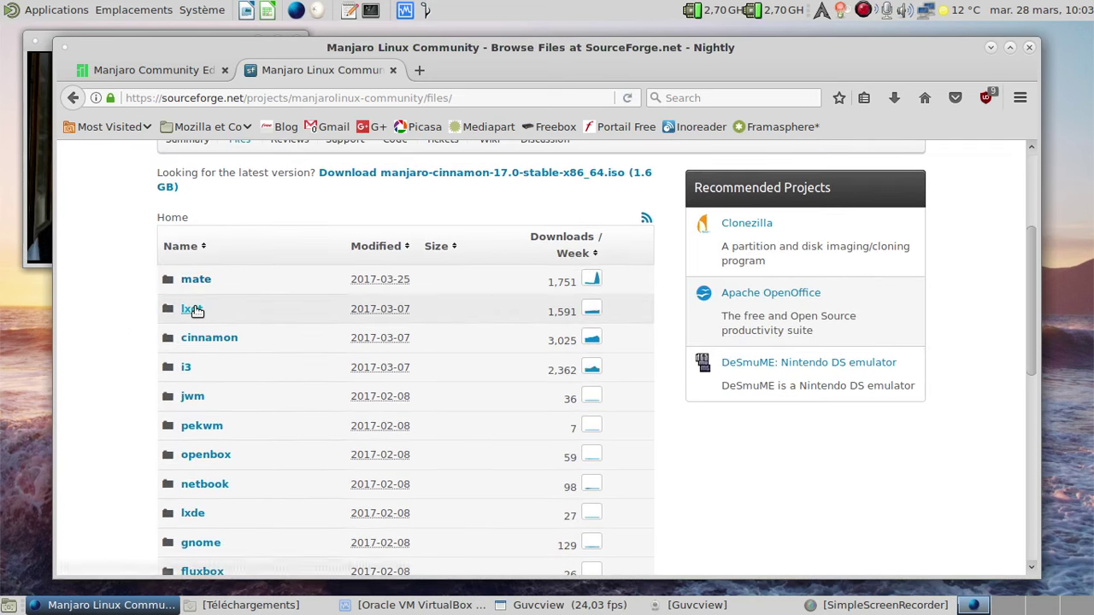
scroll(132, 369, "down", 5)
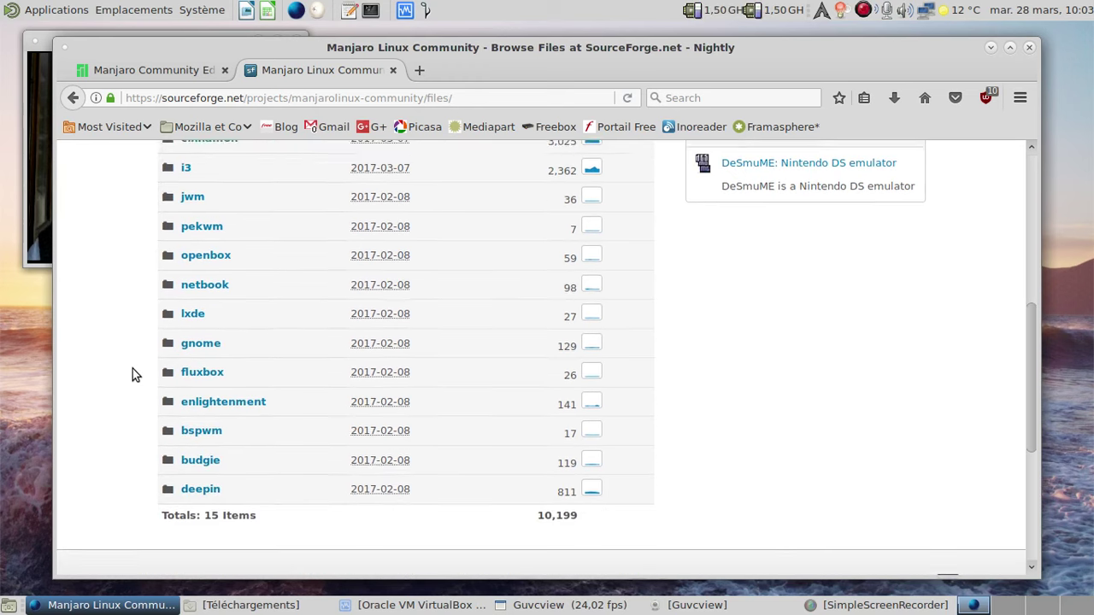
scroll(133, 368, "down", 2)
scroll(132, 369, "up", 6)
left_click(39, 236)
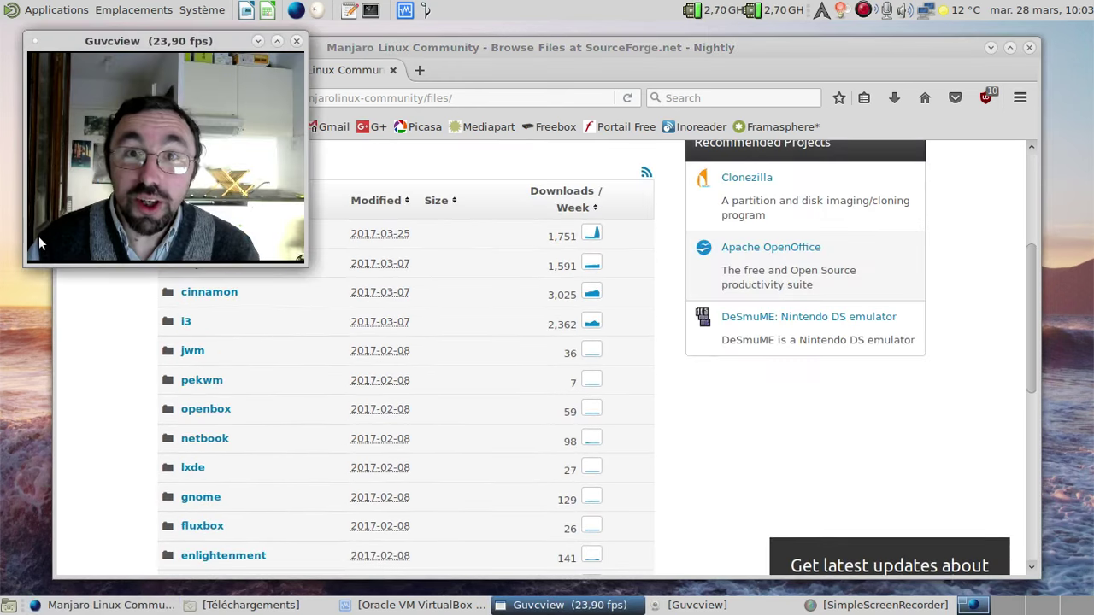
Open the 17.0 folder inside the mate folder of the Manjaro Linux Community files and view its file list.
left_click(107, 324)
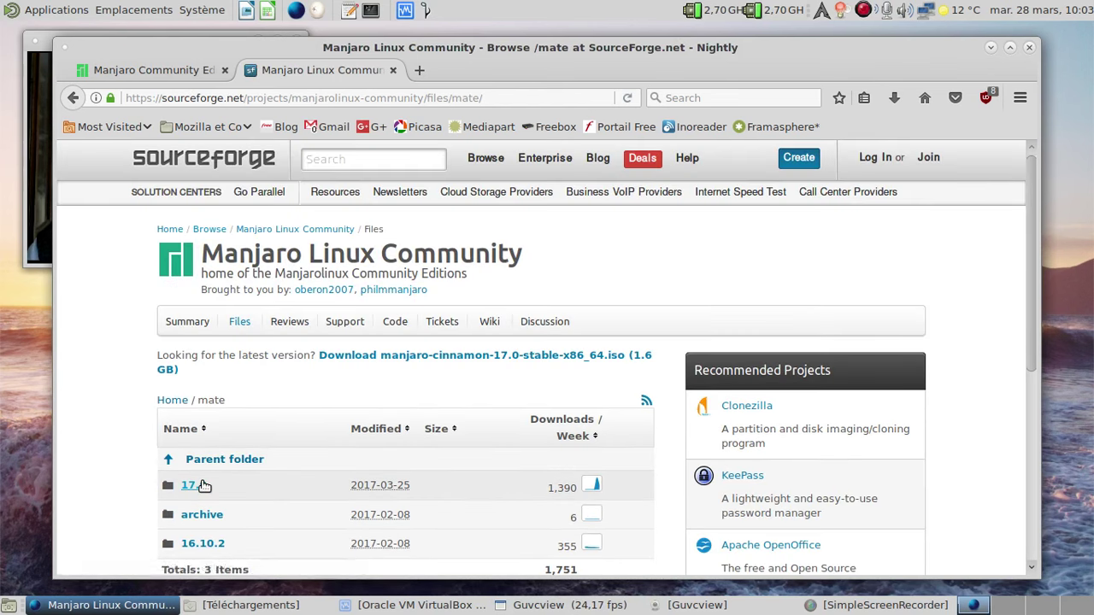
left_click(194, 484)
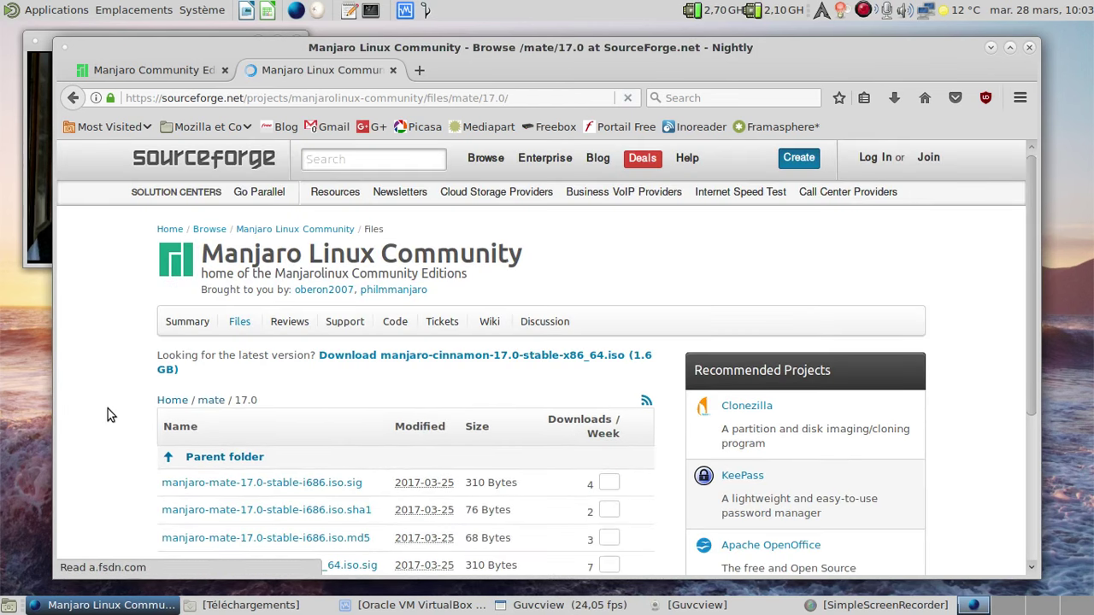
scroll(108, 409, "down", 4)
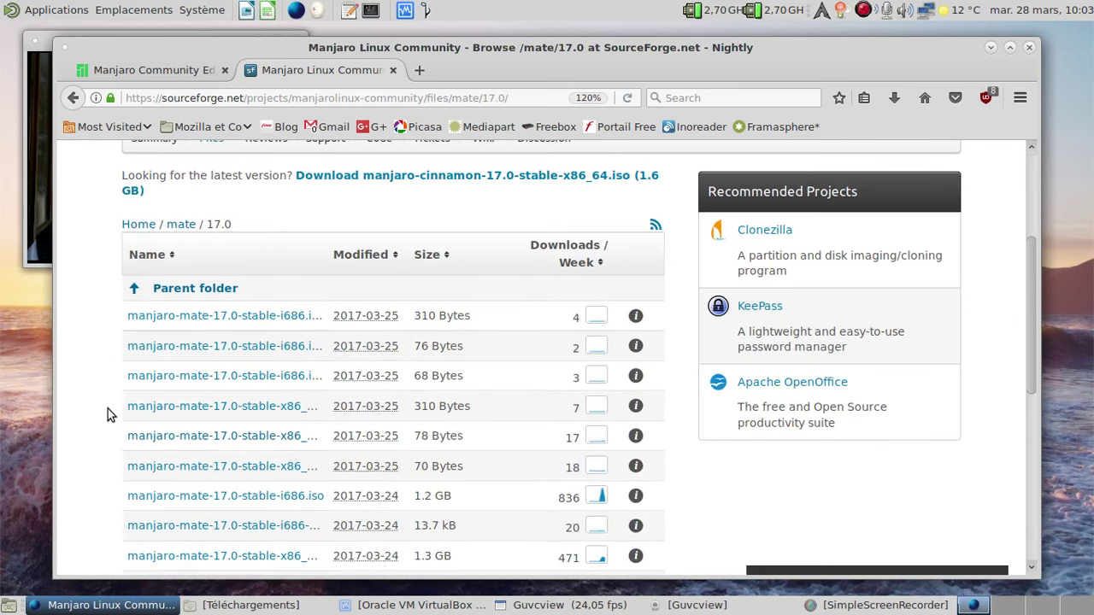
scroll(107, 409, "up", 1, "ctrl")
left_click(44, 209)
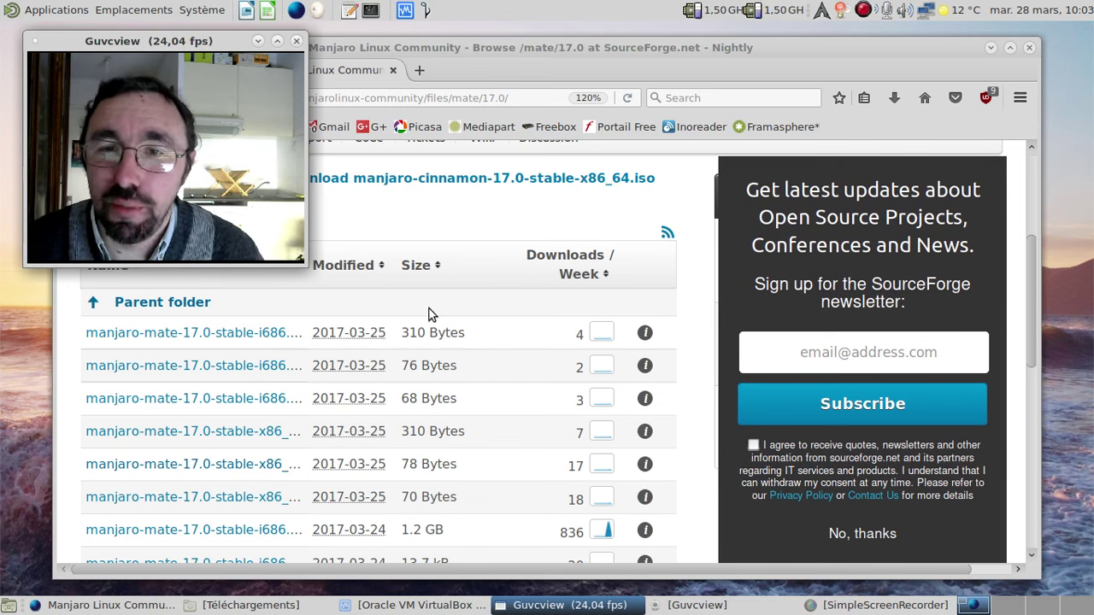
scroll(437, 406, "down", 3)
Check the Téléchargements folder for the manjaro-mate-17.0-stable-x86_64.iso image and return to the SourceForge file list.
left_click(247, 600)
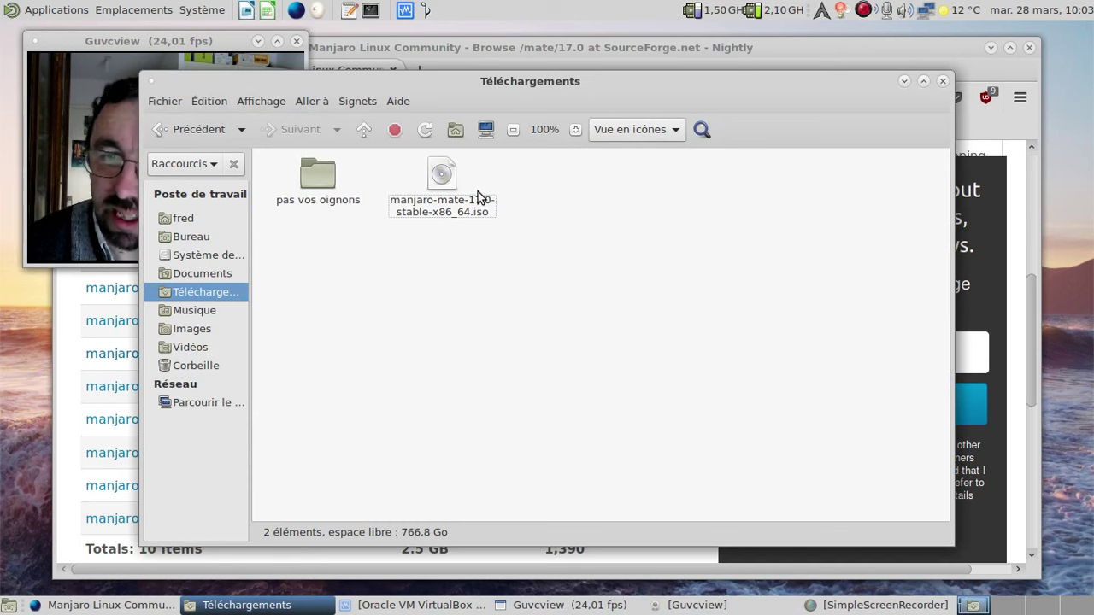
left_click(480, 203)
left_click(589, 70)
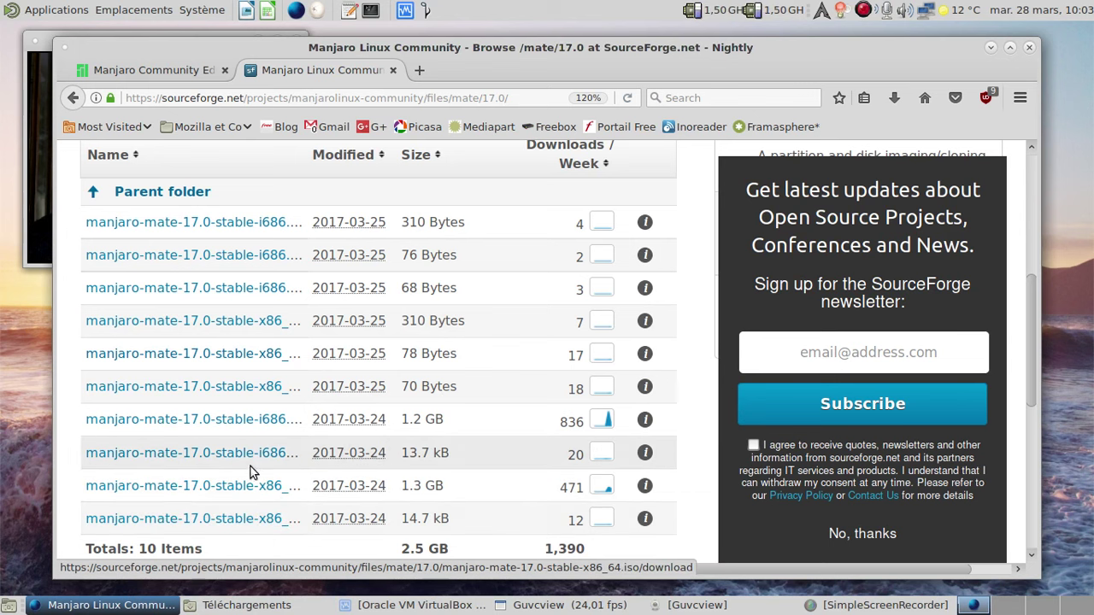
Download and save the checksum file manjaro-mate-17.0-stable-x86_64.iso.sha1 from the 17.0 folder.
left_click(249, 363)
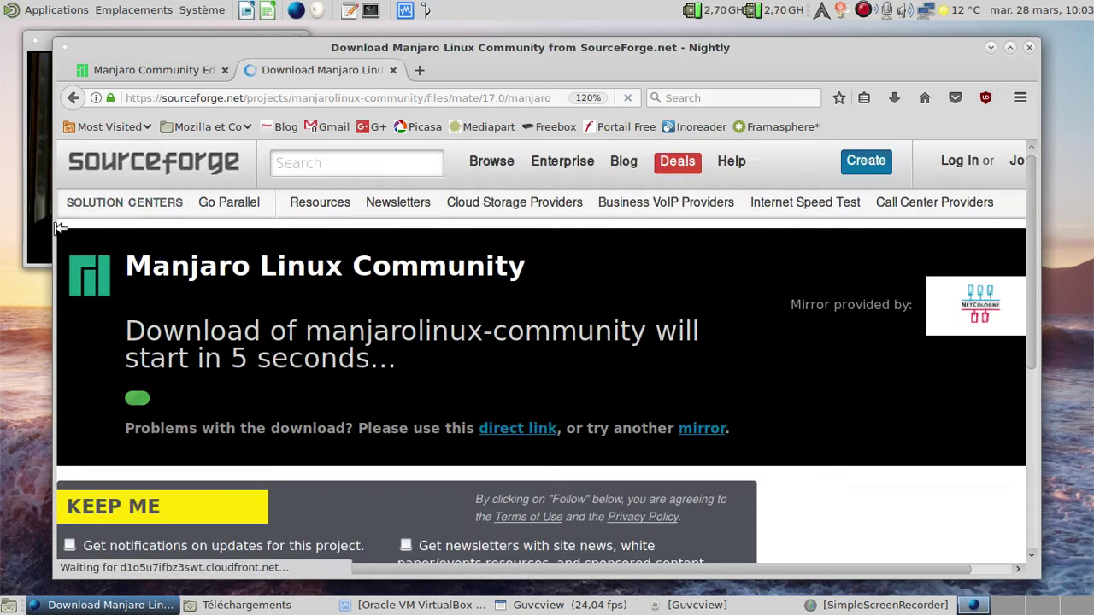
left_click(38, 225)
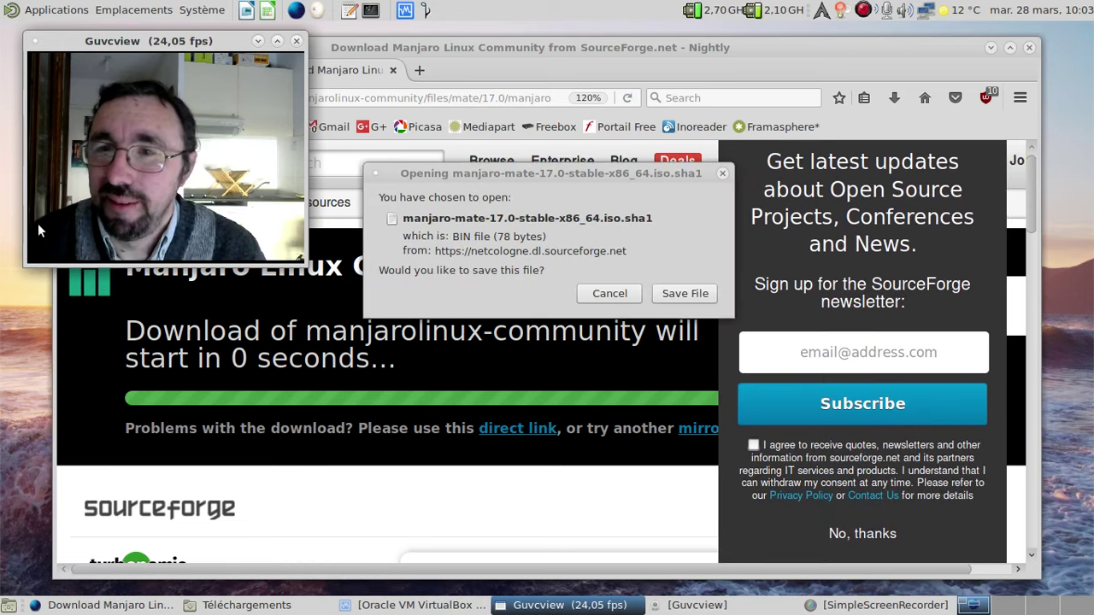
left_click(657, 293)
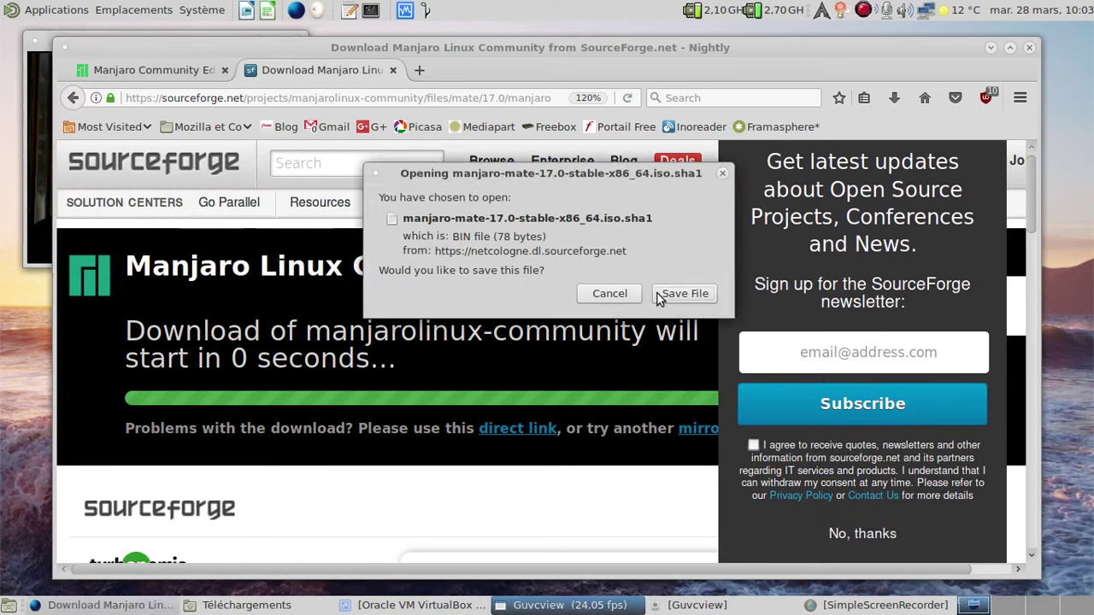
left_click(657, 293)
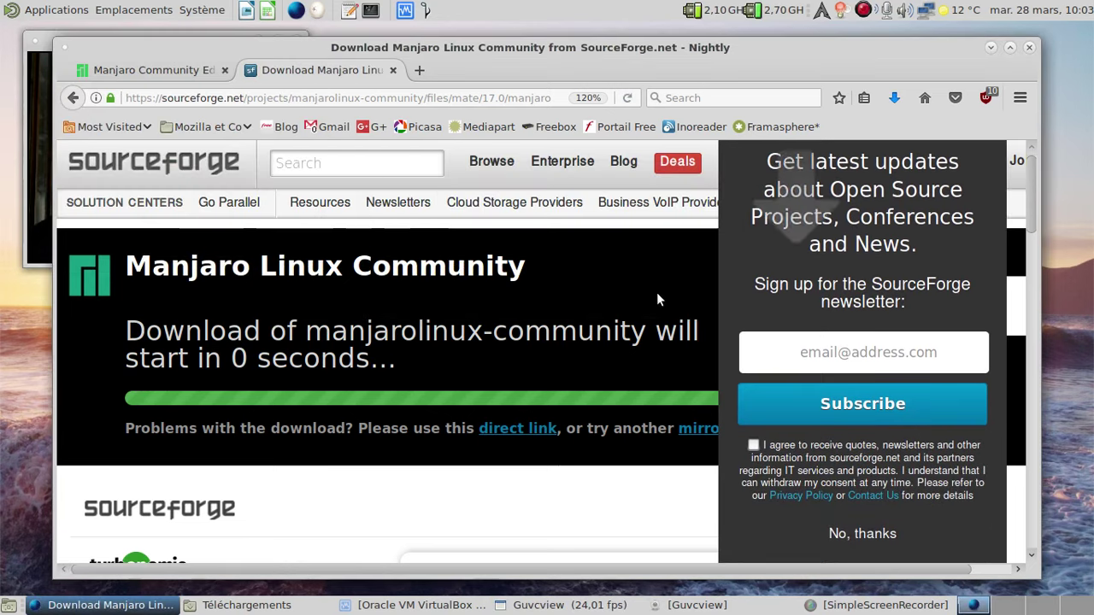
left_click(42, 162)
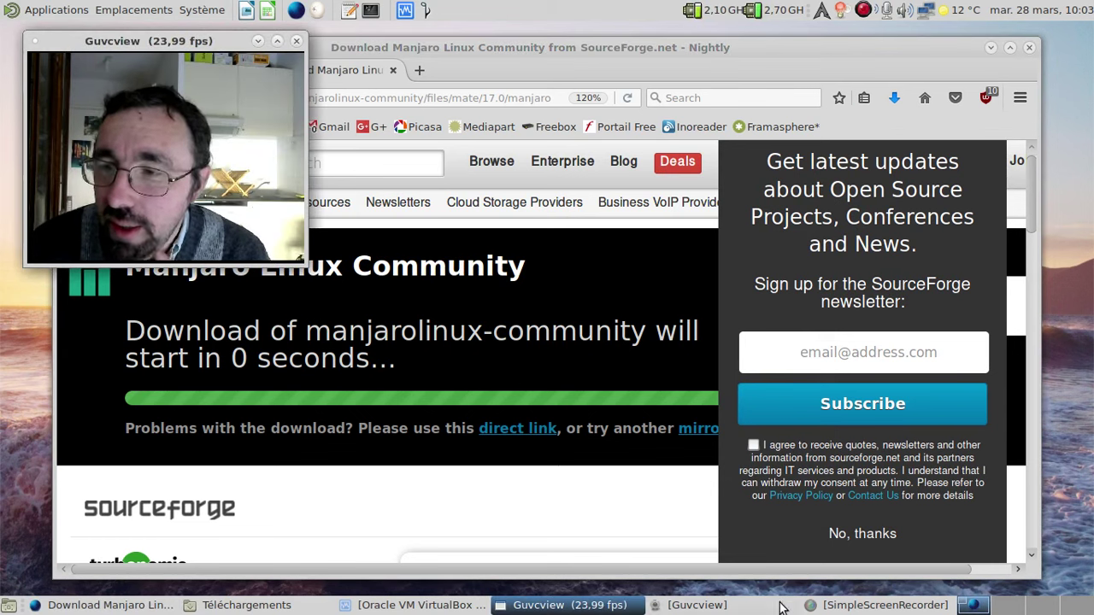
Open a terminal in the Téléchargements folder, run sha1sum -c manjaro-mate-17.0-stable-x86_64.iso.sha1 and enlarge the terminal text.
left_click(246, 605)
right_click(530, 282)
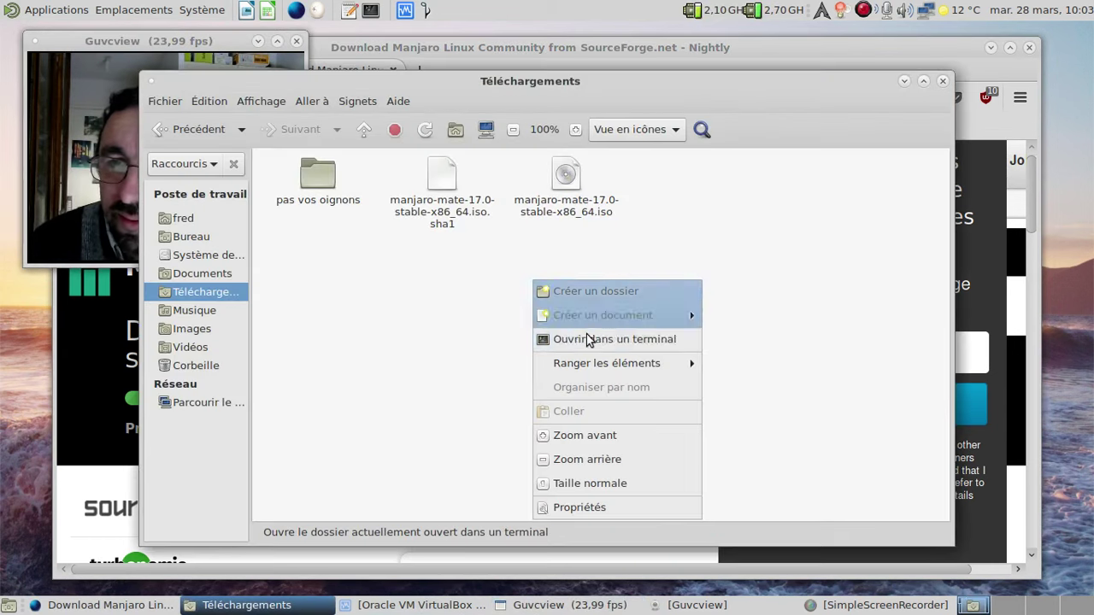
left_click(597, 345)
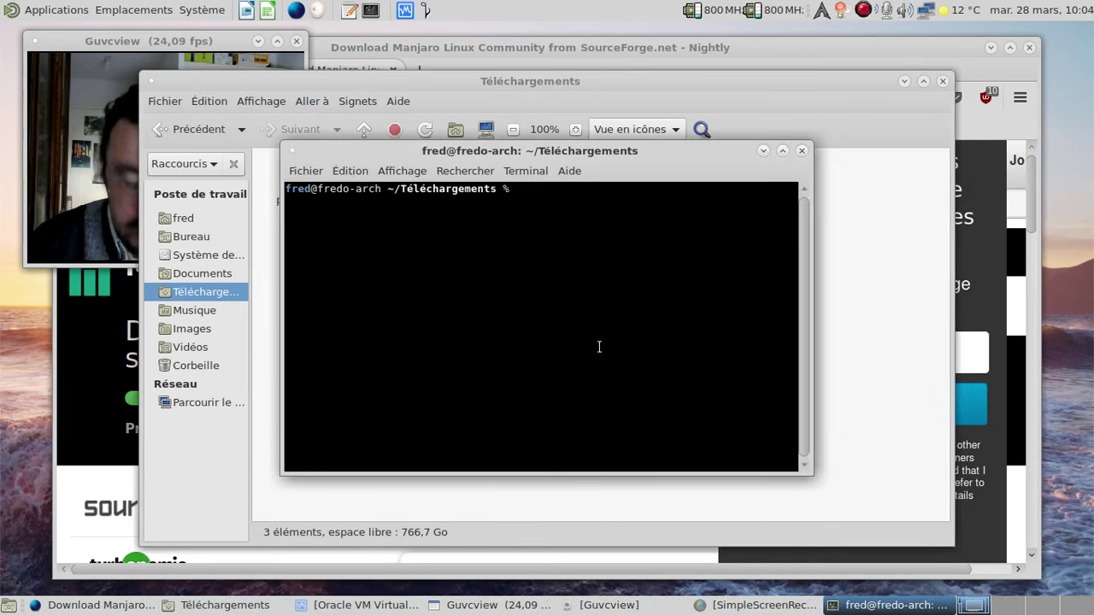
type("sha1")
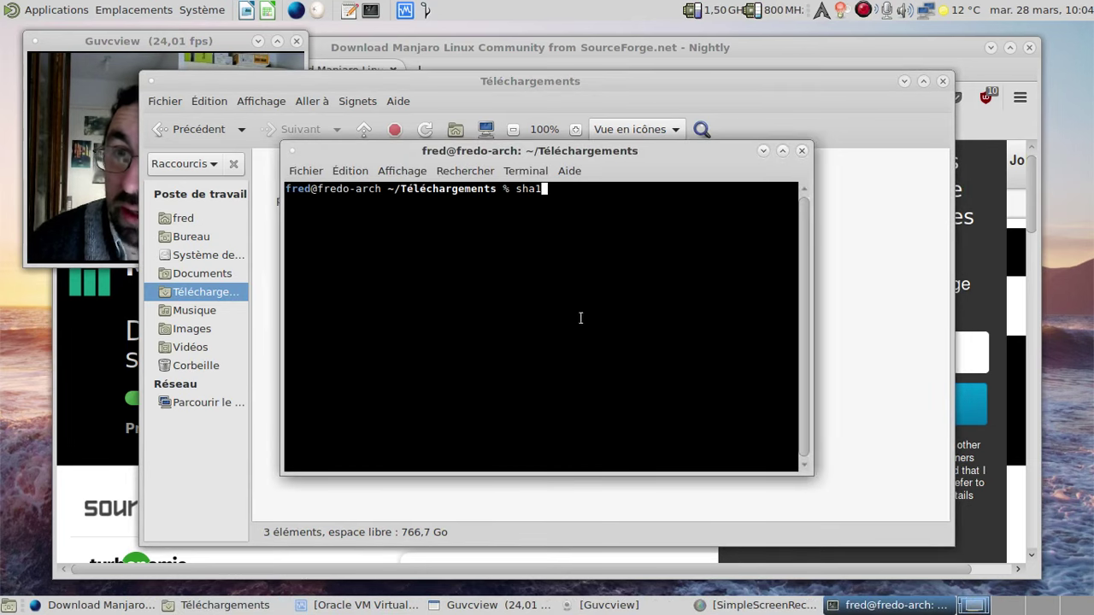
left_click_drag(536, 157, 556, 253)
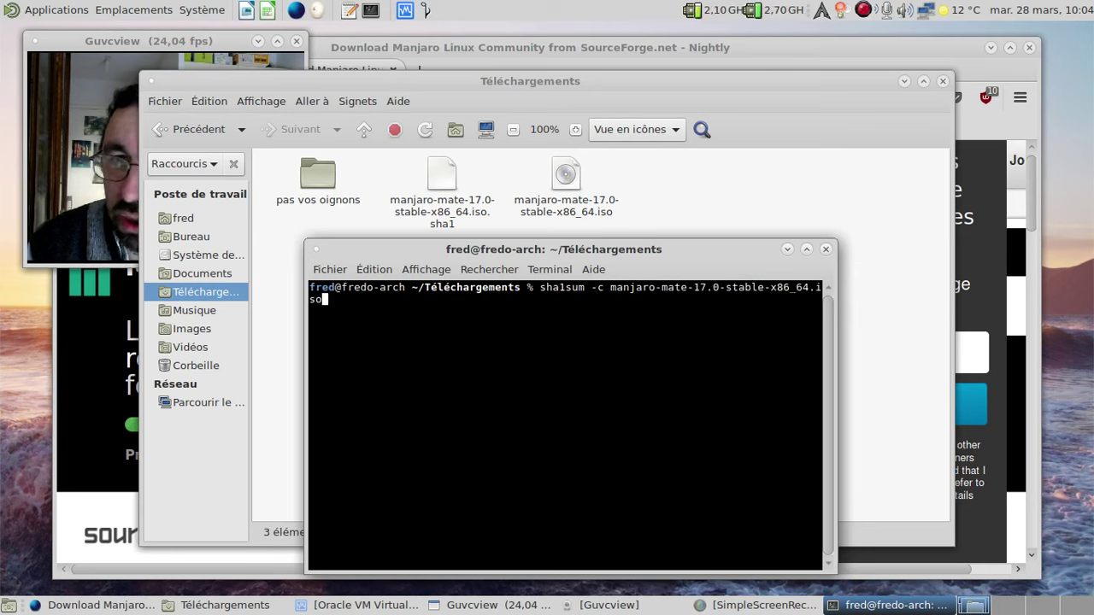
type(".sha1")
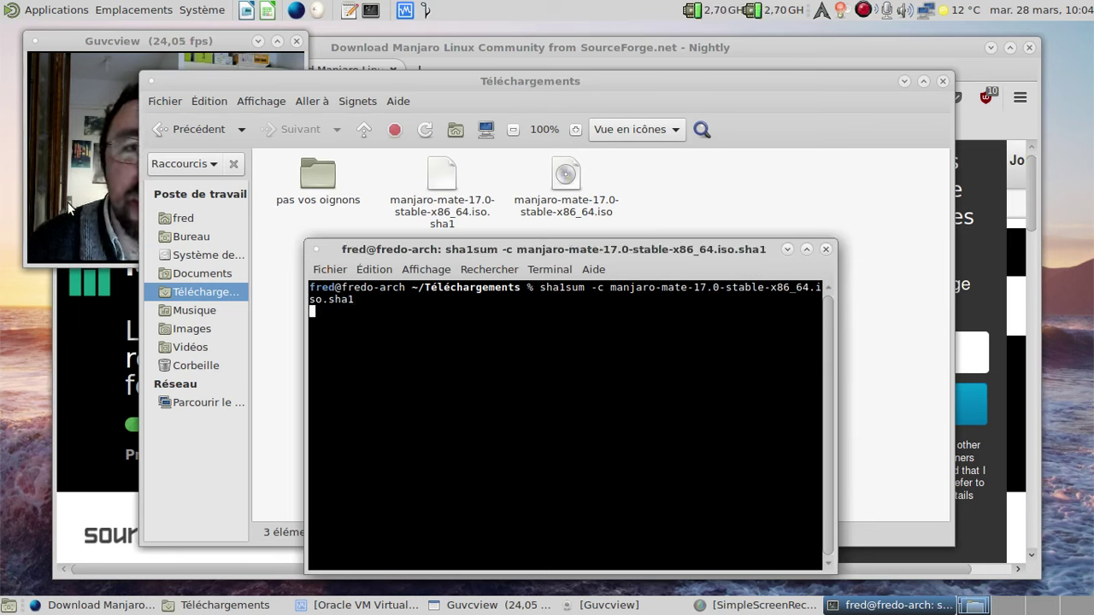
left_click(69, 207)
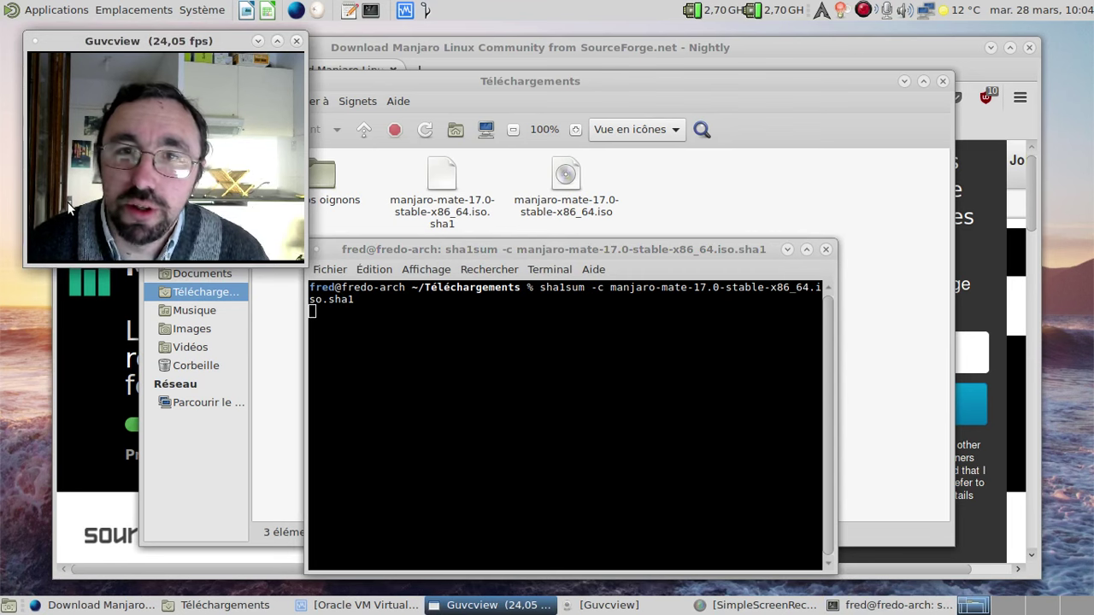
left_click(431, 330)
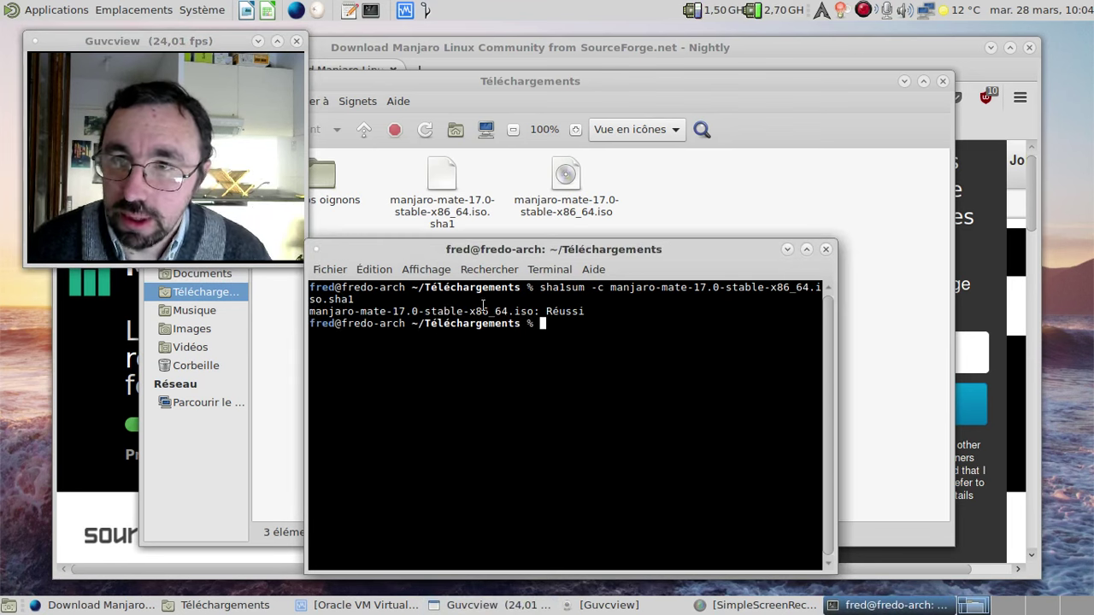
key("ctrl+plus")
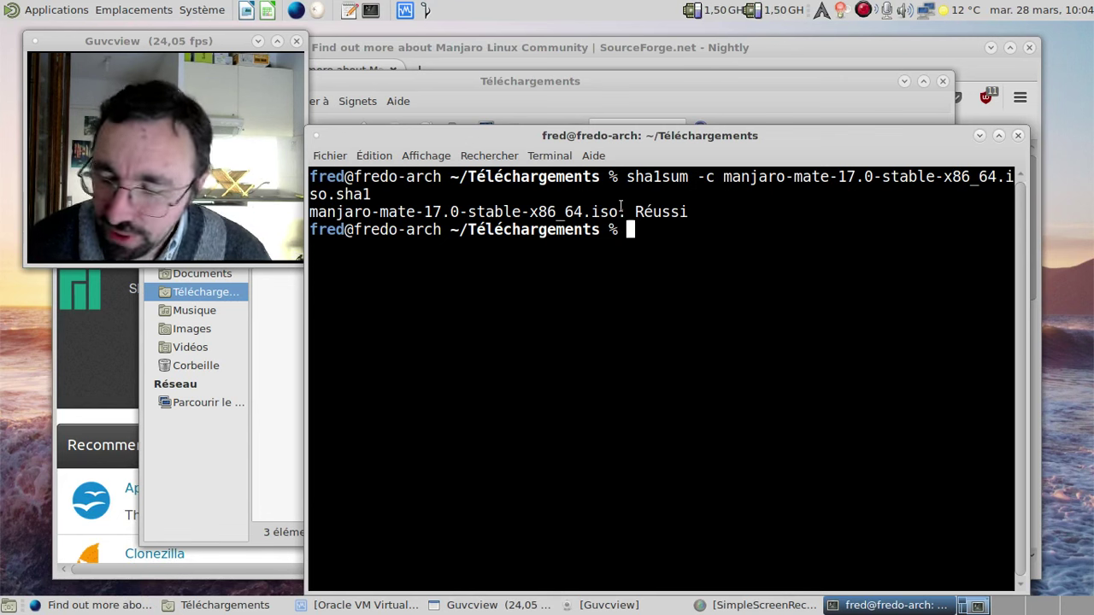
Close the terminal, the Téléchargements folder window and the browser with both of its tabs.
left_click(1018, 136)
left_click(943, 81)
left_click(1029, 48)
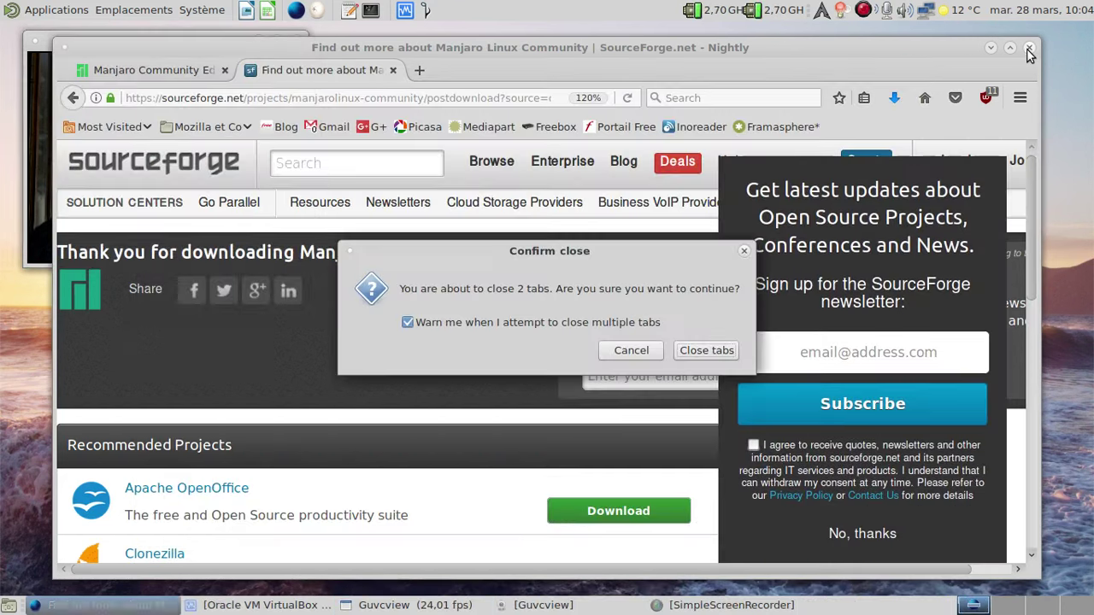
left_click(693, 349)
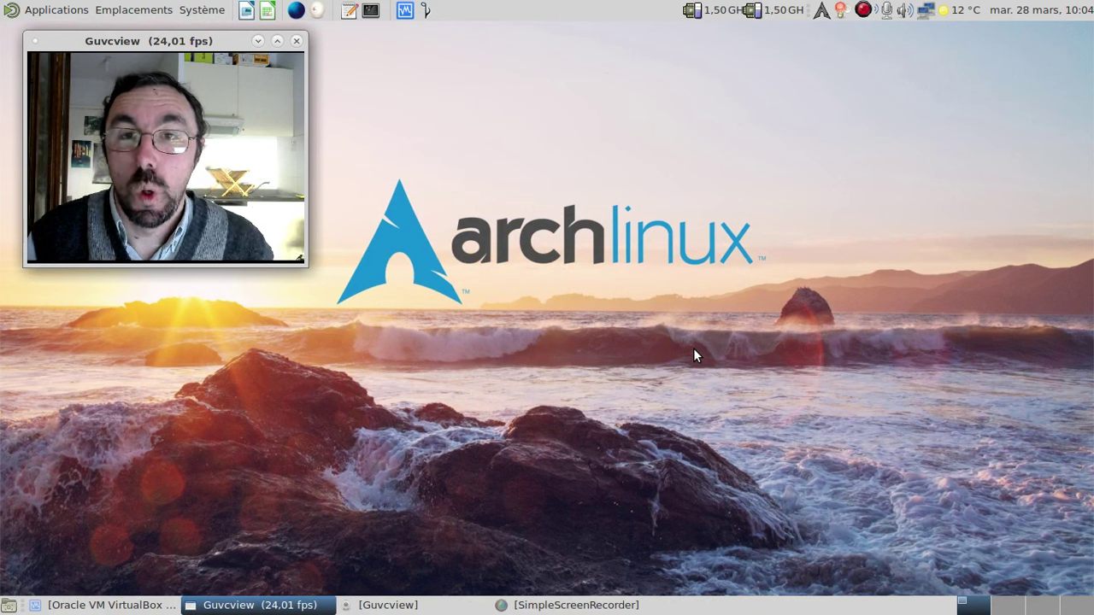
Switch to VirtualBox and load manjaro-mate-17.0-stable-x86_64.iso into the optical drive of the Manjaro Linux Mate 17.0 machine.
left_click(56, 611)
left_click(836, 433)
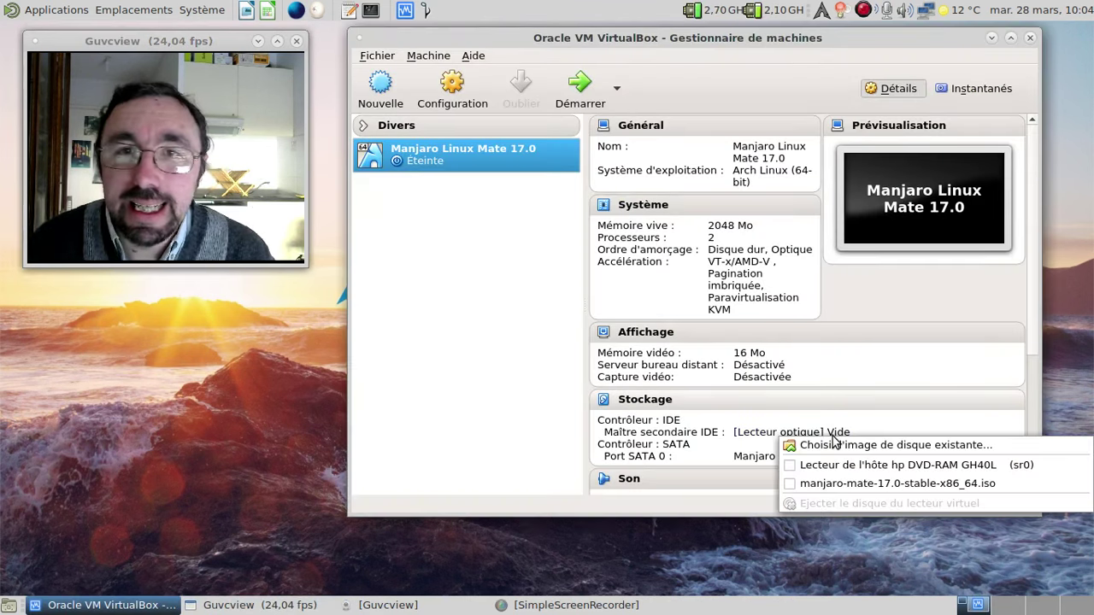
left_click(843, 444)
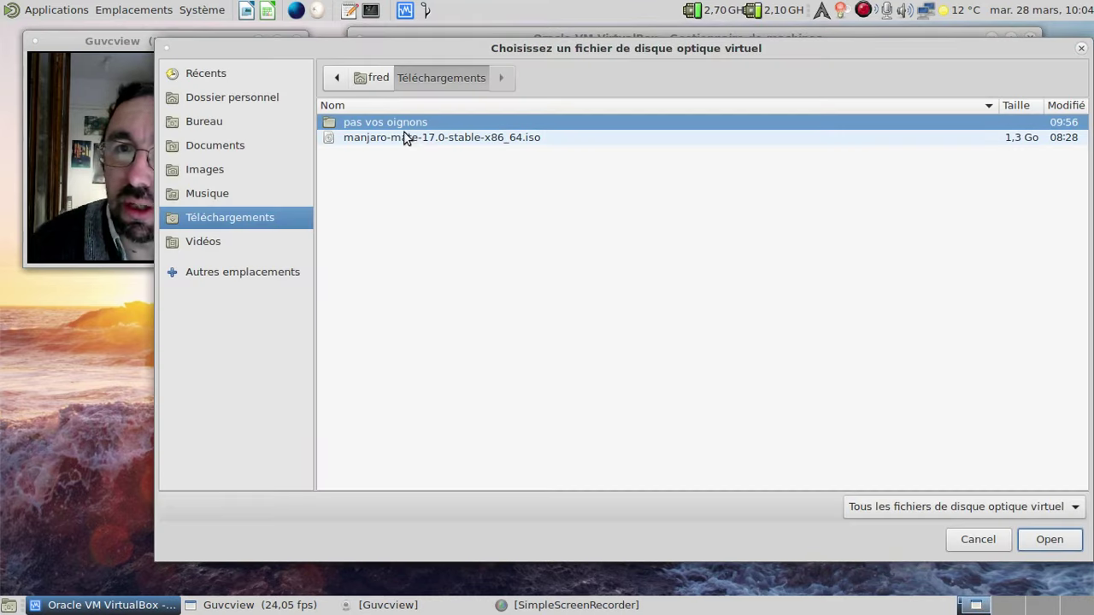
left_click(445, 138)
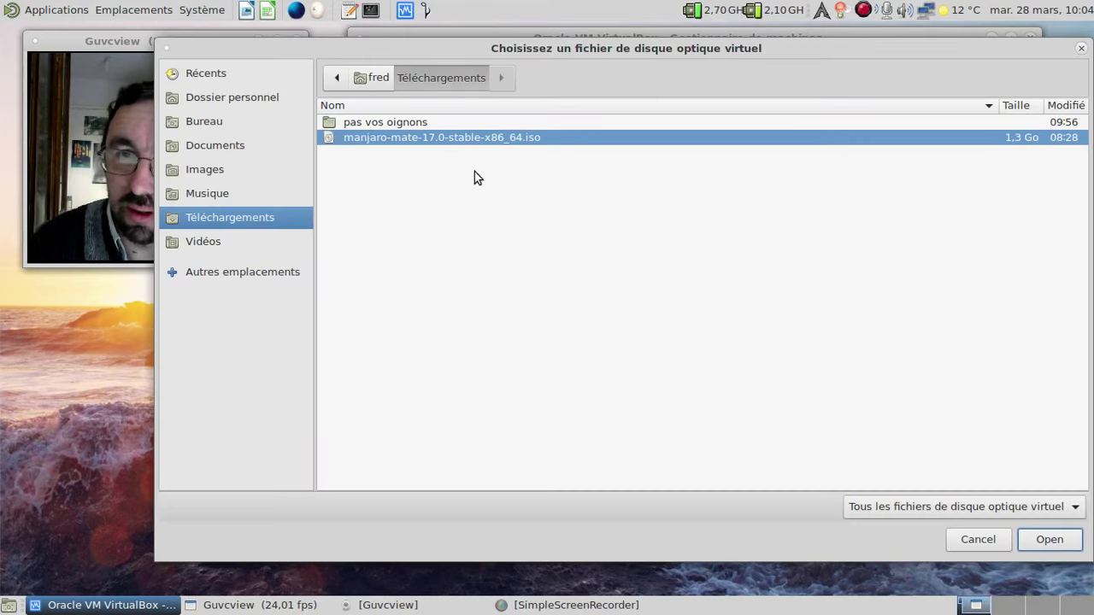
left_click(1051, 538)
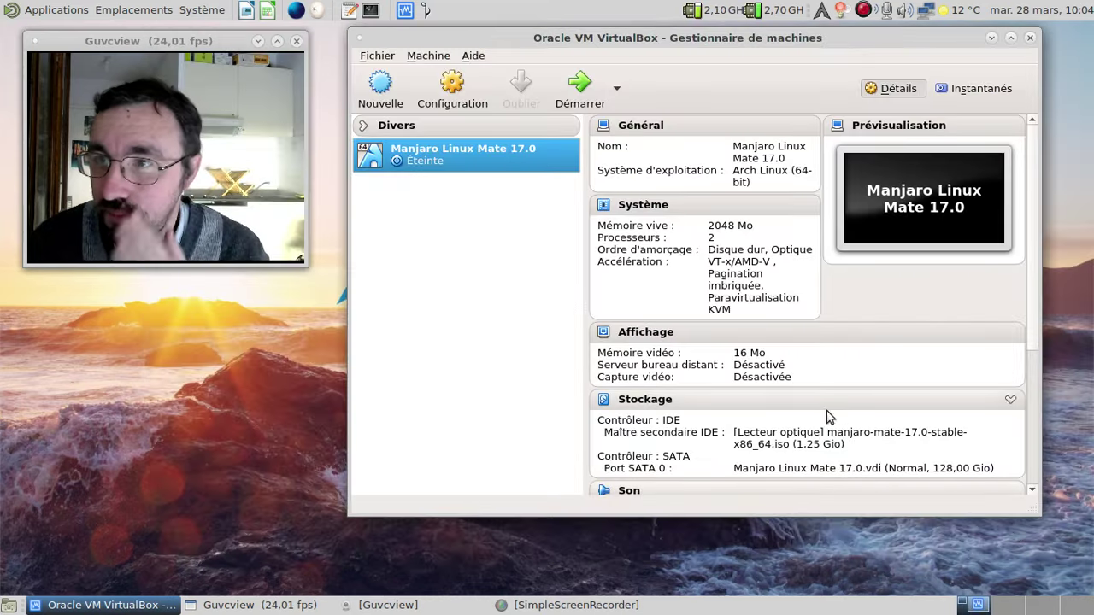
Review the machine's remaining settings, start the Manjaro Linux Mate 17.0 virtual machine and minimize the manager window.
scroll(826, 355, "down", 4)
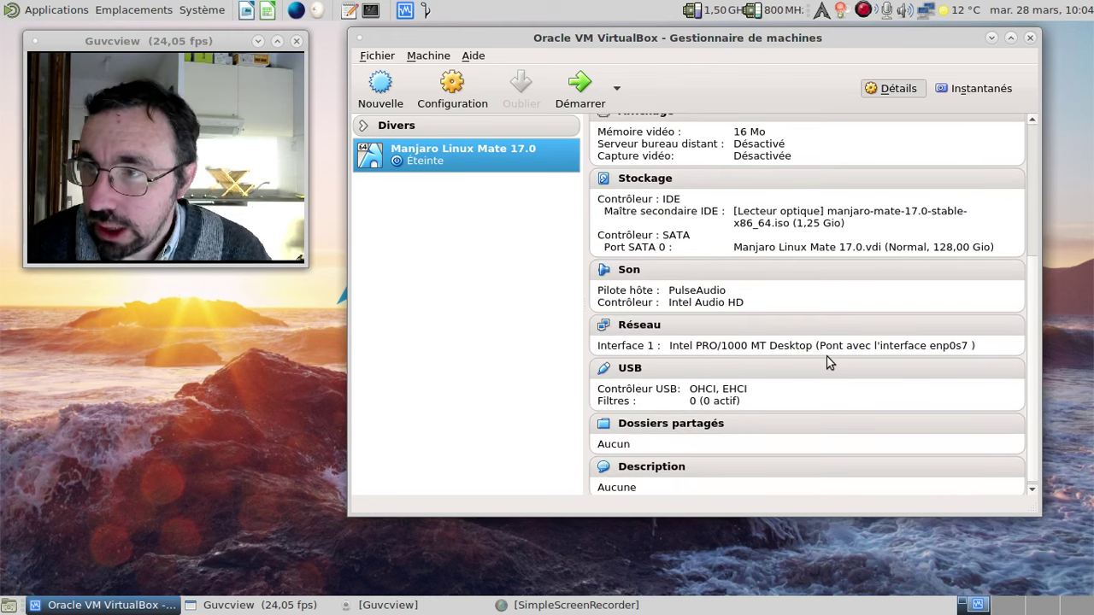
scroll(827, 355, "up", 5)
left_click(578, 83)
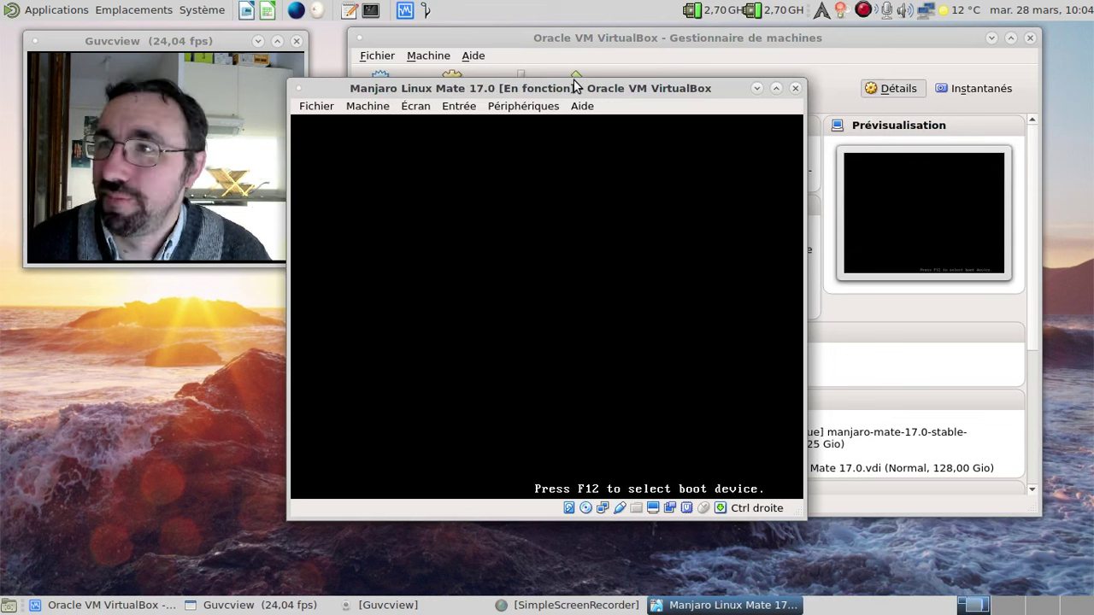
left_click(990, 37)
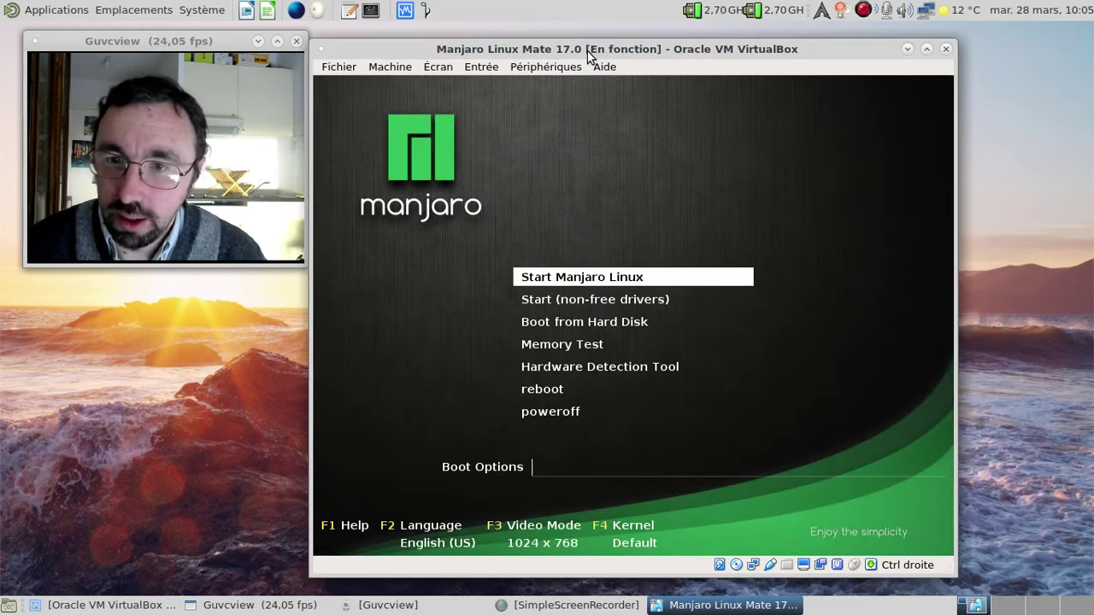
Set the boot menu language to French, start Manjaro Linux and move the virtual machine window clear of the webcam window.
key("F2")
key("Down")
key("Down")
key("Down")
key("Down")
key("Return")
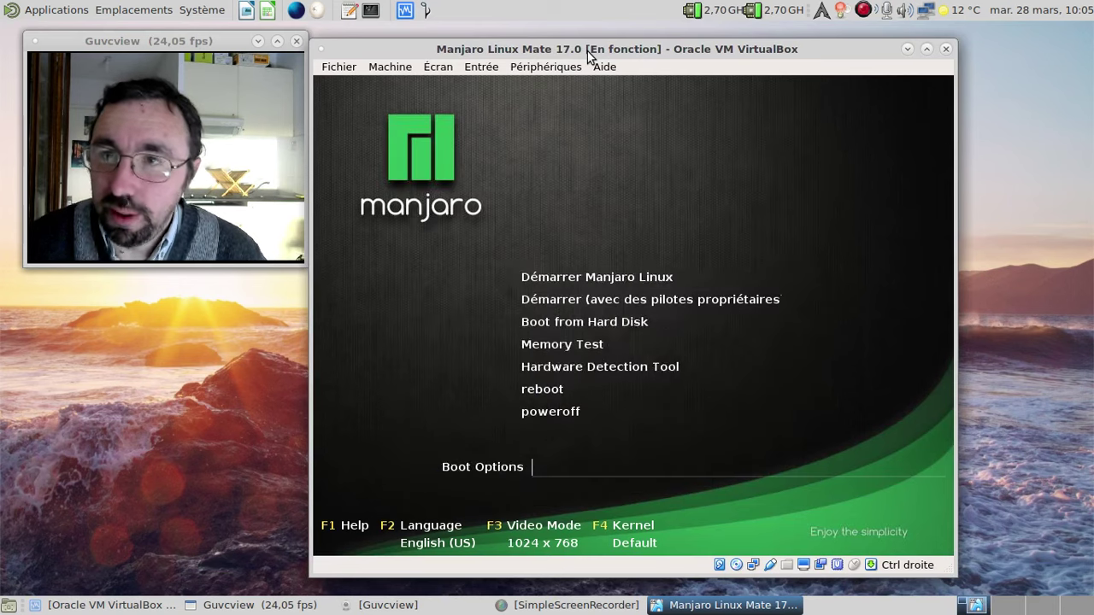
key("Return")
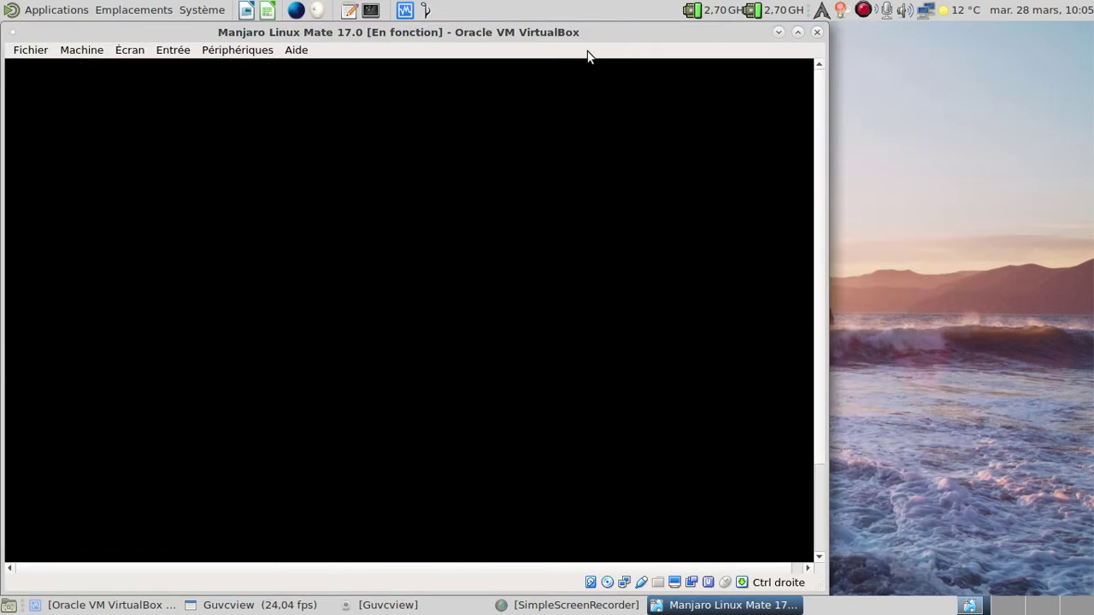
left_click_drag(568, 33, 775, 33)
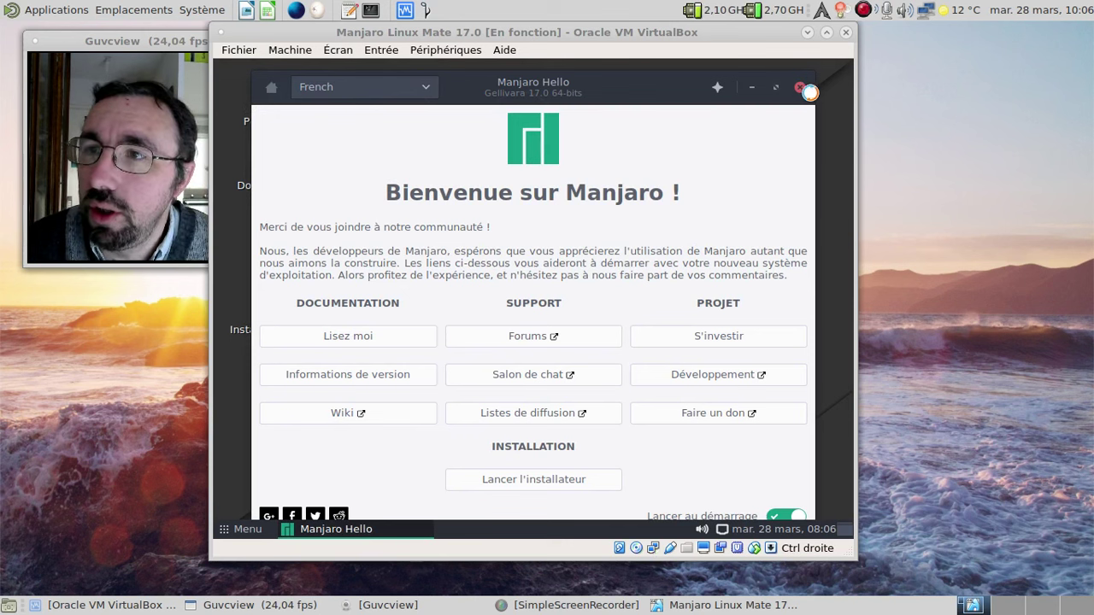
Close the Manjaro Hello welcome window and examine all the settings categories of the Centre de contrôle.
left_click(798, 90)
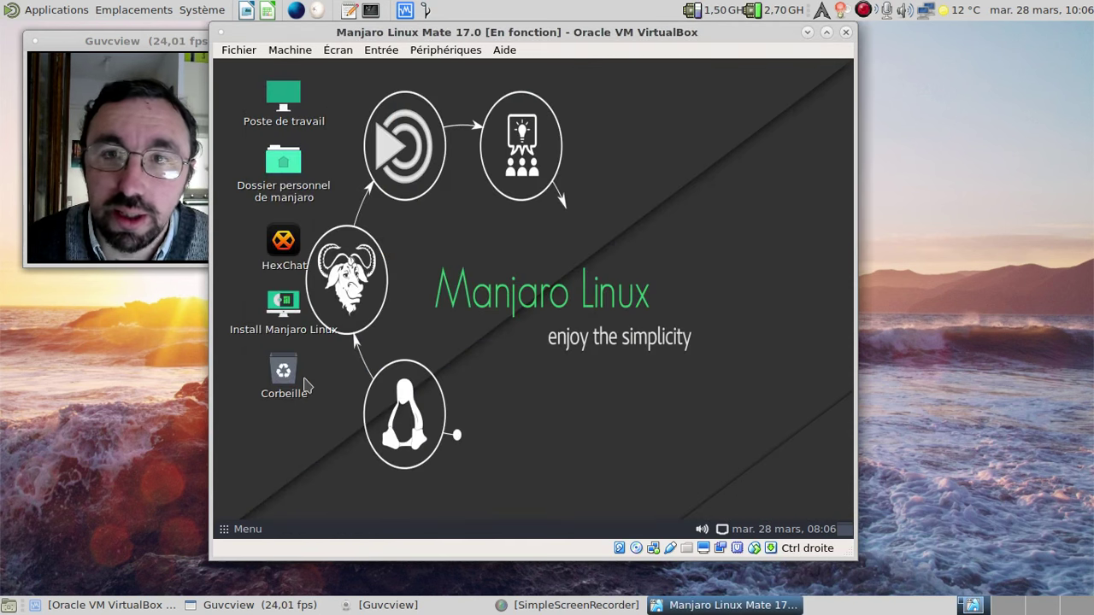
left_click(248, 530)
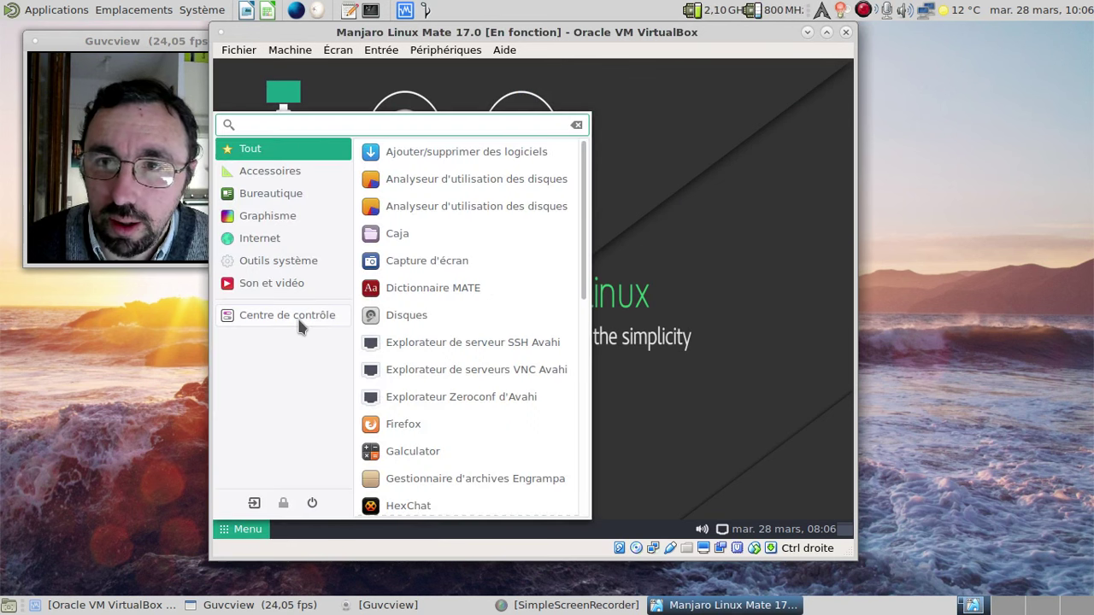
left_click(297, 316)
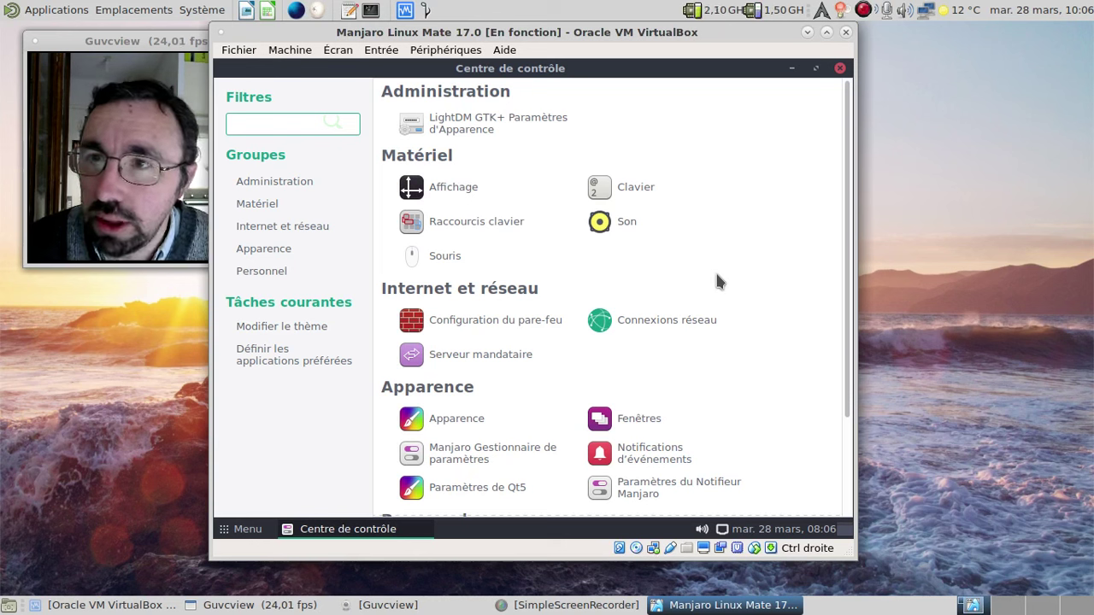
scroll(716, 275, "down", 3)
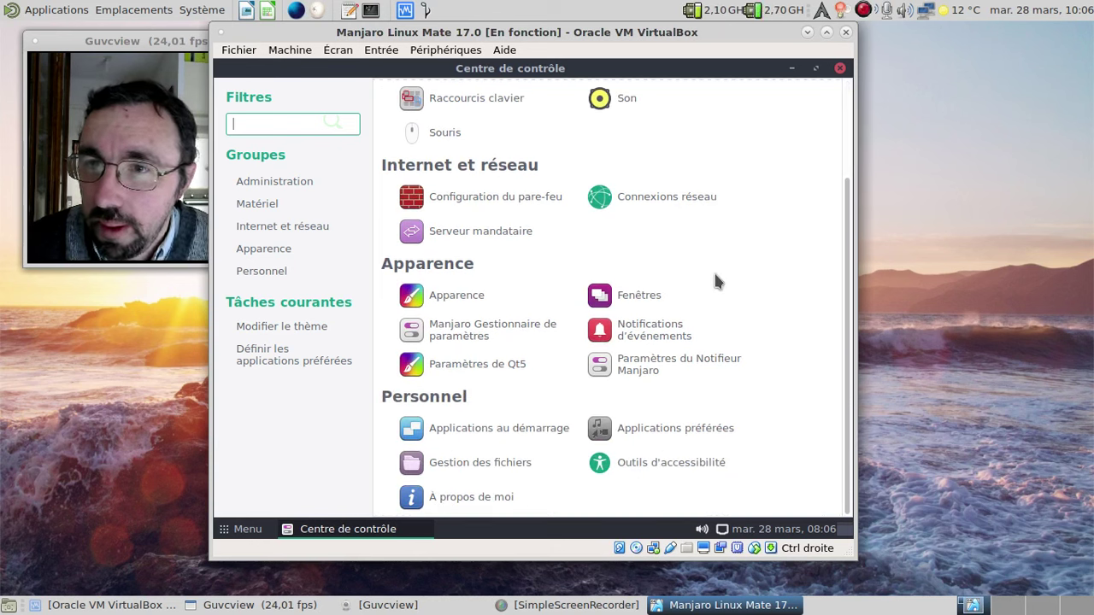
scroll(714, 274, "up", 3)
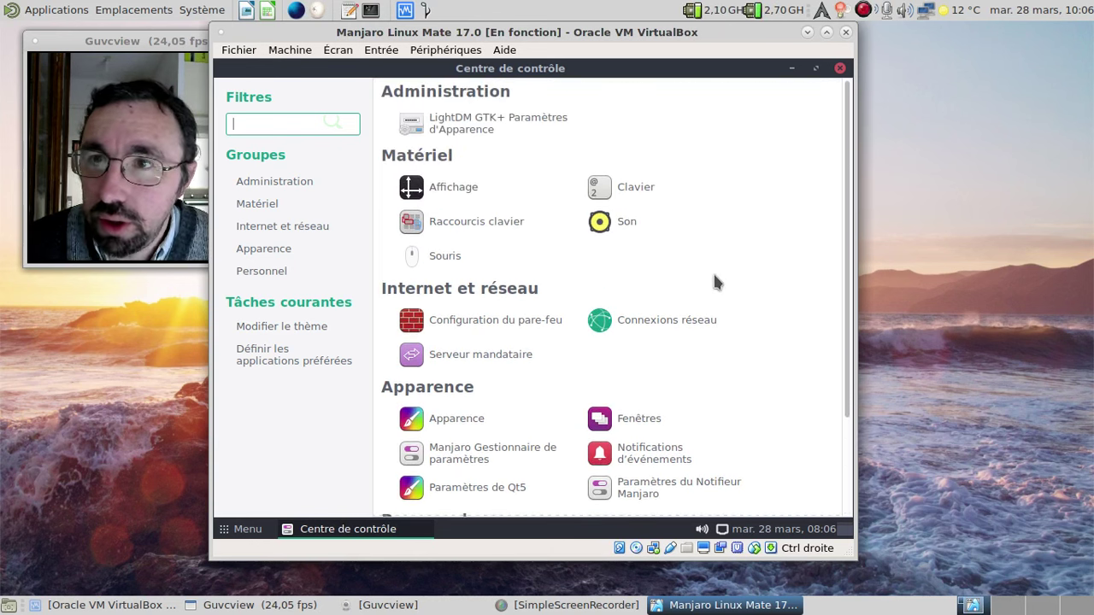
scroll(714, 282, "down", 3)
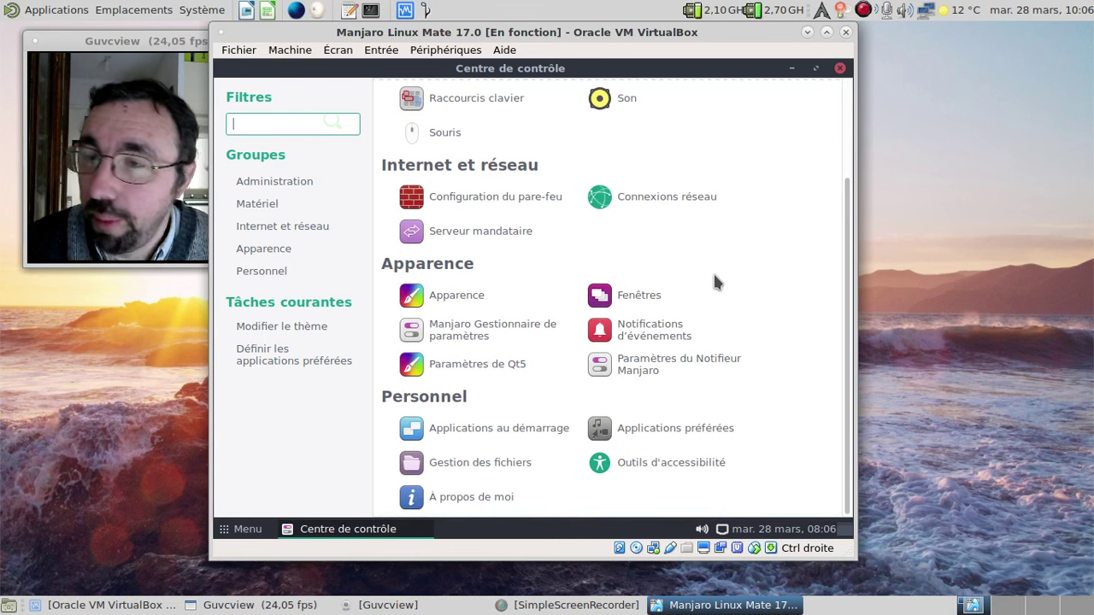
scroll(717, 282, "up", 3)
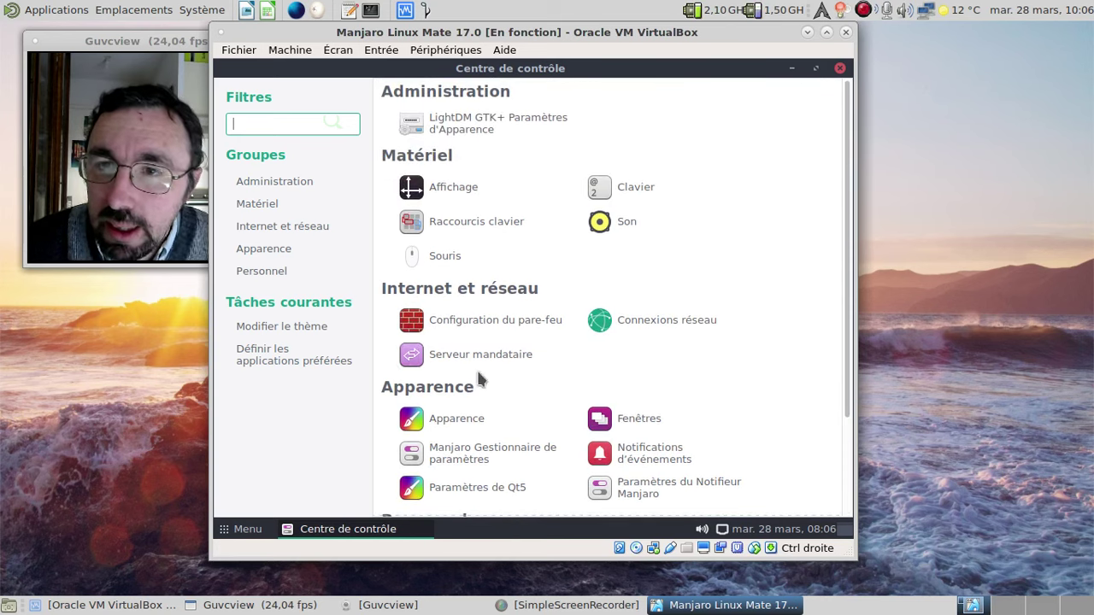
Inspect the controls and icon sets in the appearance preferences' theme customization, and close the appearance and control centre windows.
left_click(461, 426)
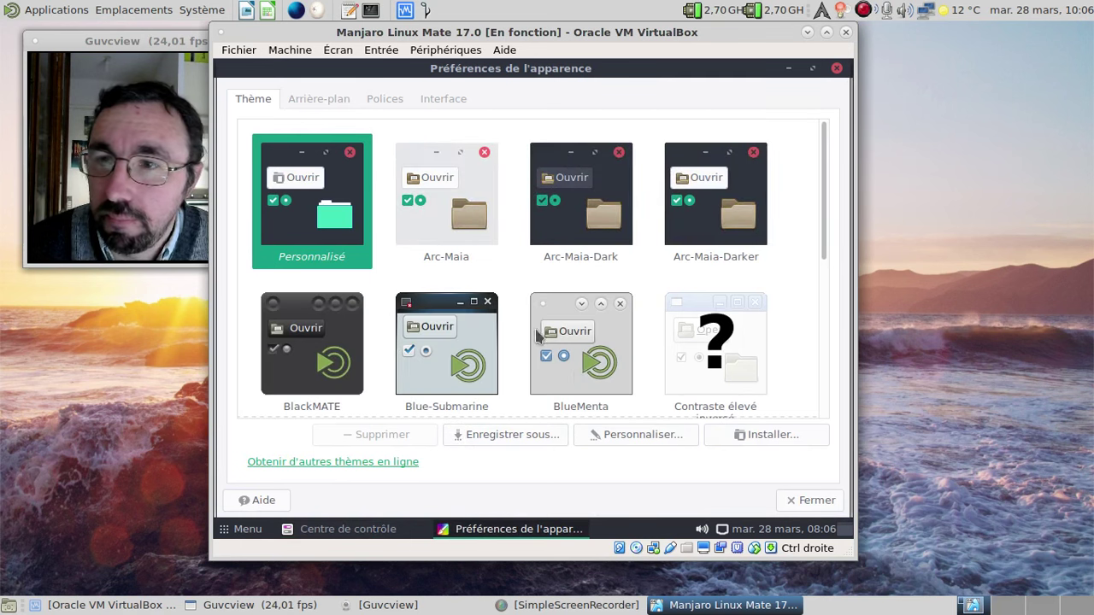
left_click(634, 436)
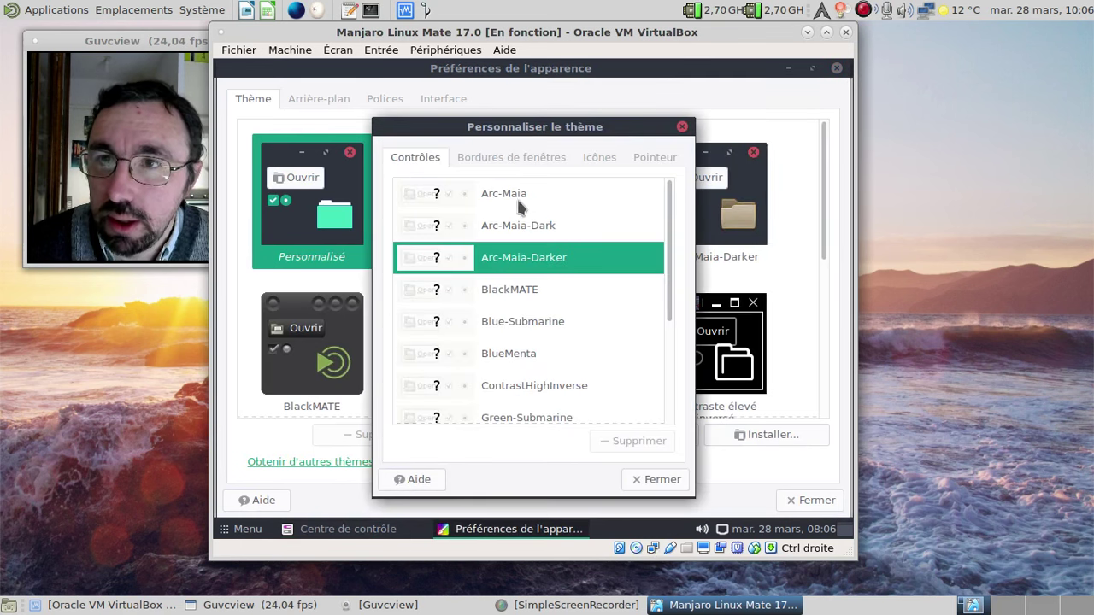
left_click(599, 159)
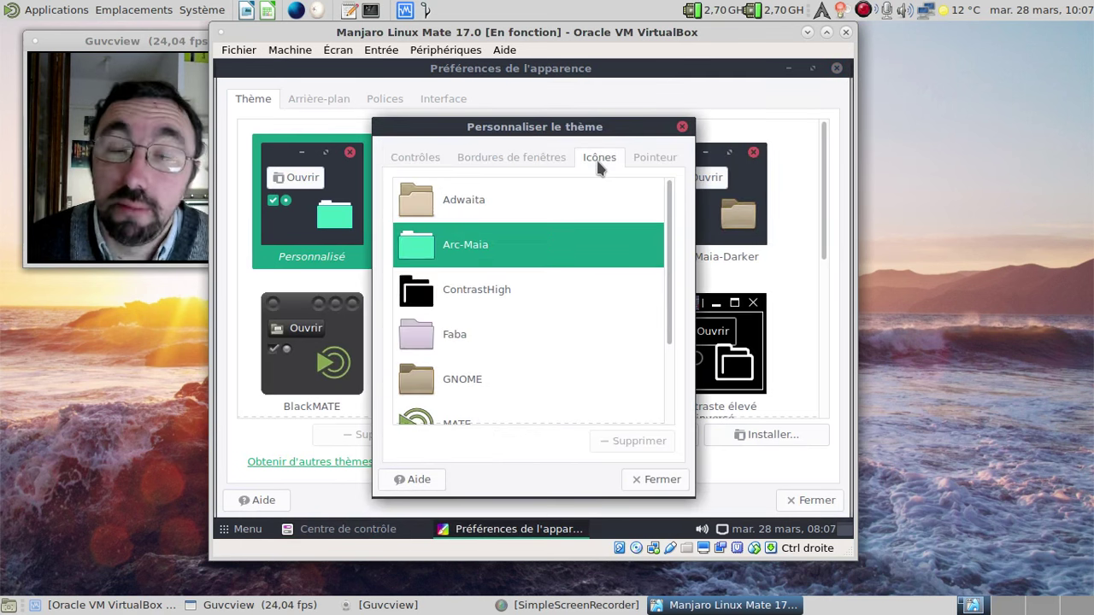
left_click(682, 127)
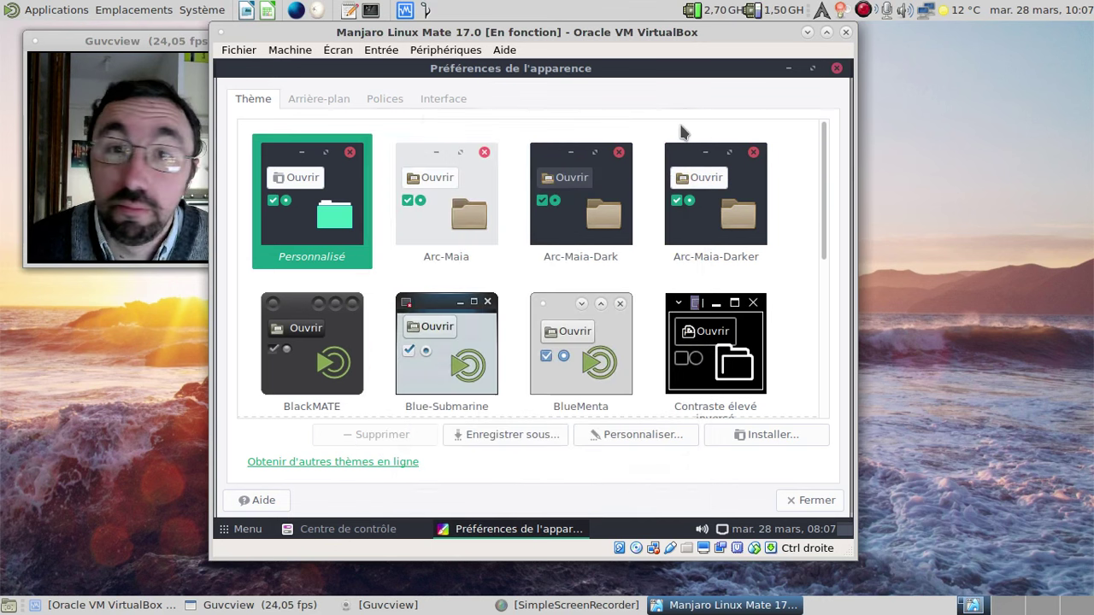
left_click(838, 69)
left_click(839, 69)
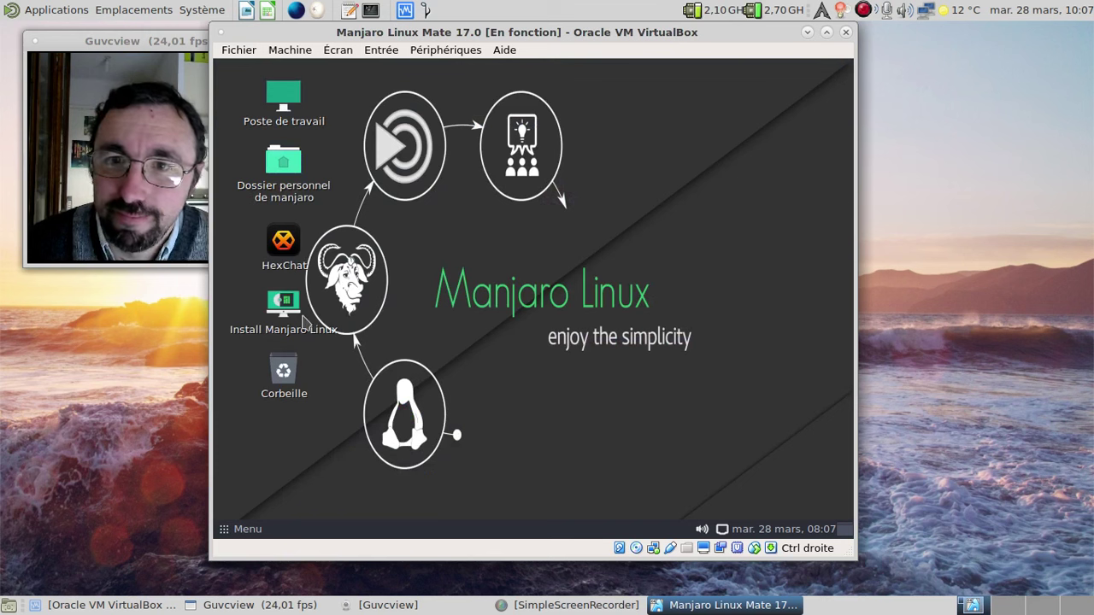
View the contents of the manjaro home folder from the desktop and close its window.
left_click(293, 197)
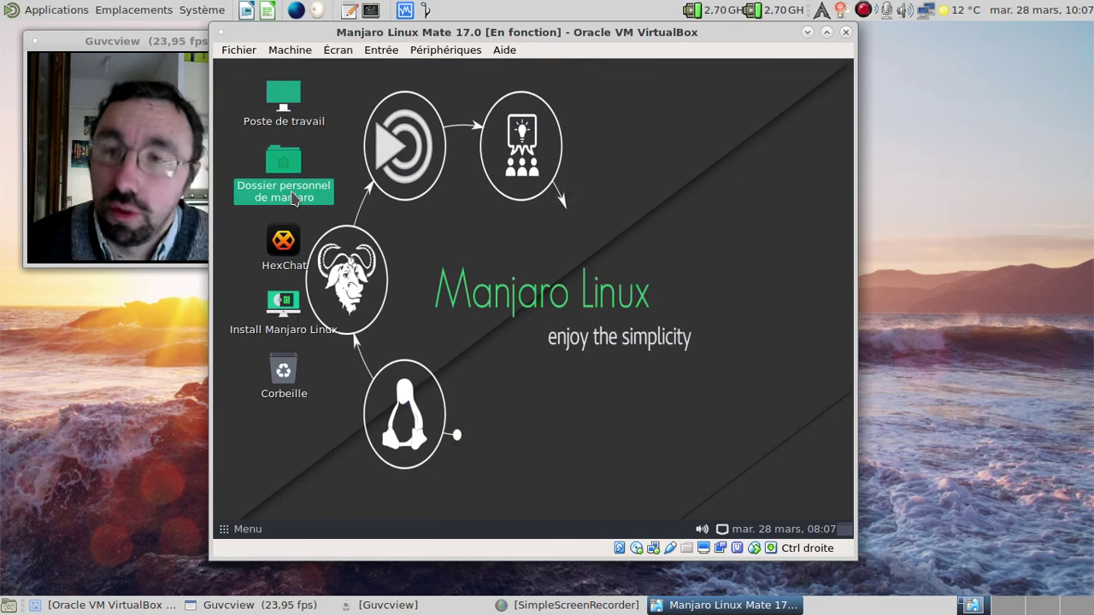
double_click(293, 196)
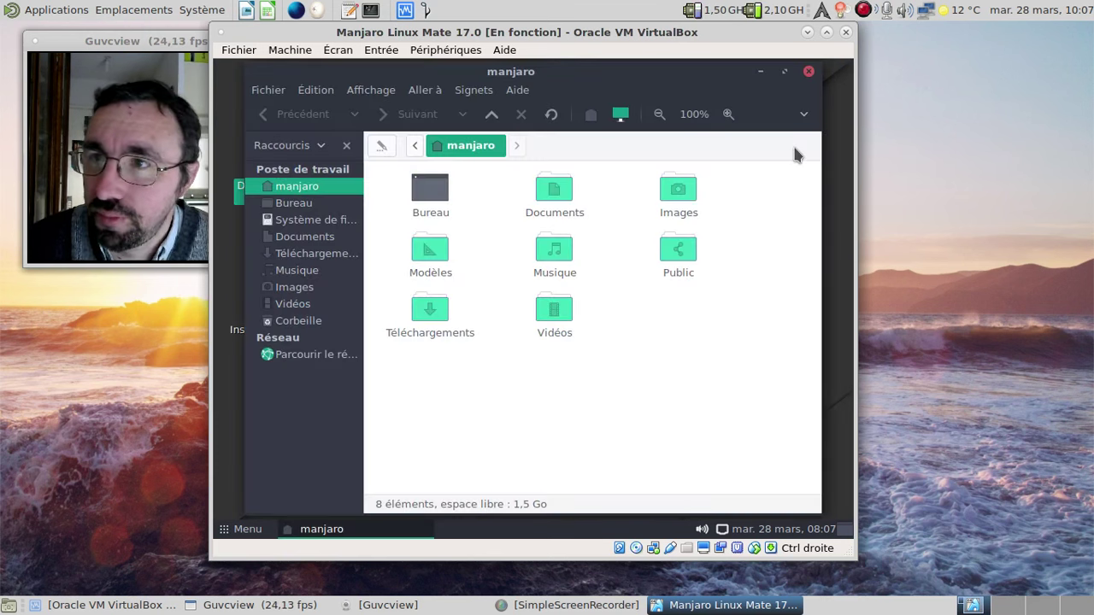
left_click(810, 71)
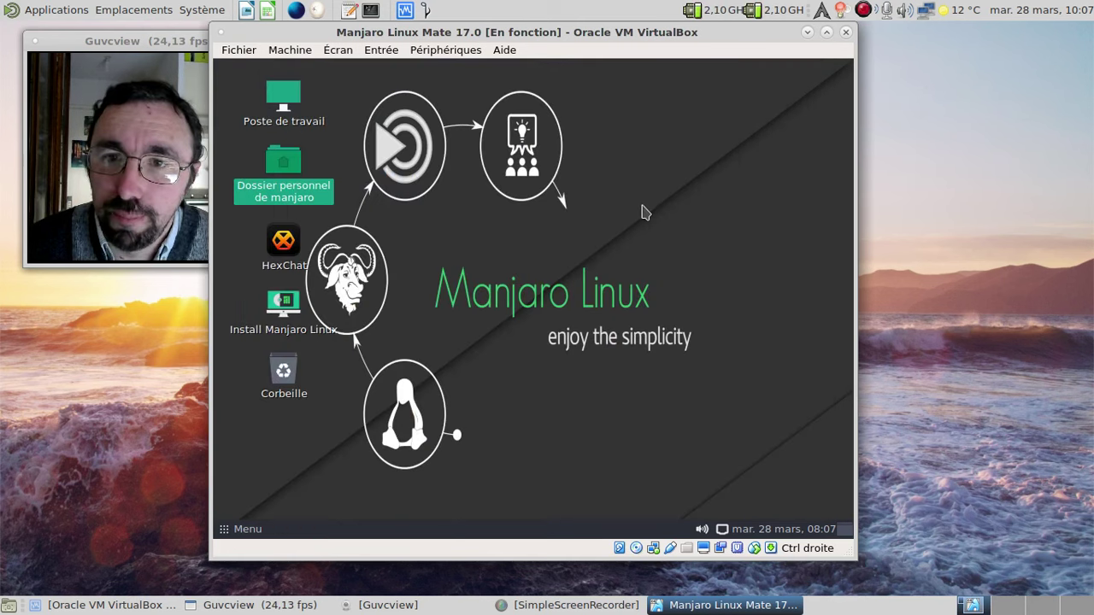
Launch the Manjaro Linux installer from the live desktop and put the virtual machine in full-screen display.
left_click(306, 333)
double_click(306, 333)
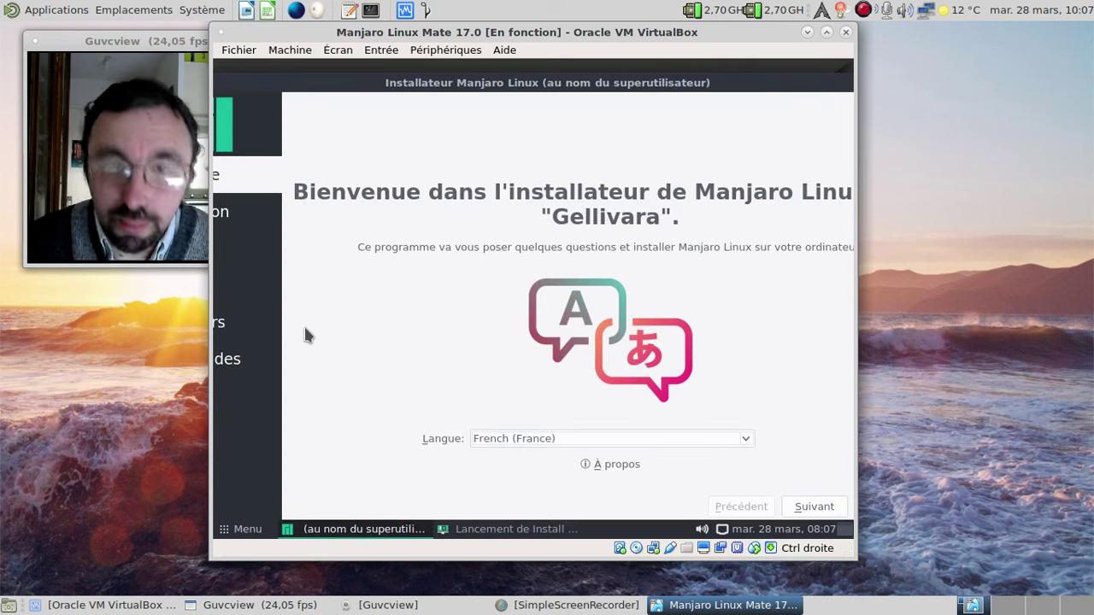
key("ctrl+alt+d")
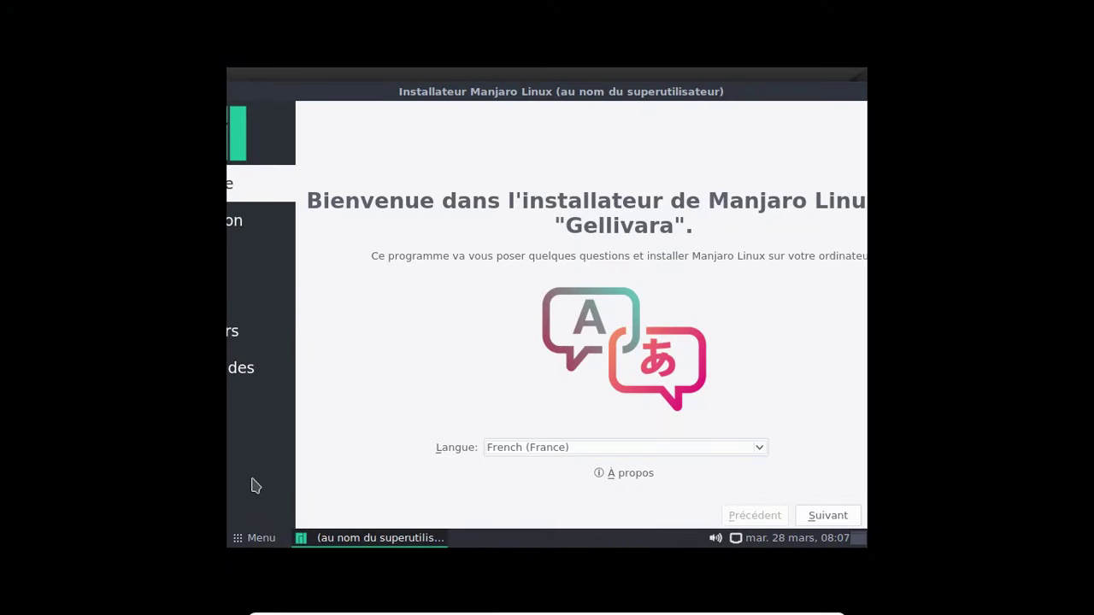
Set the live session's screen resolution to 1366 x 768 from the Centre de contrôle and close the settings windows.
left_click(267, 538)
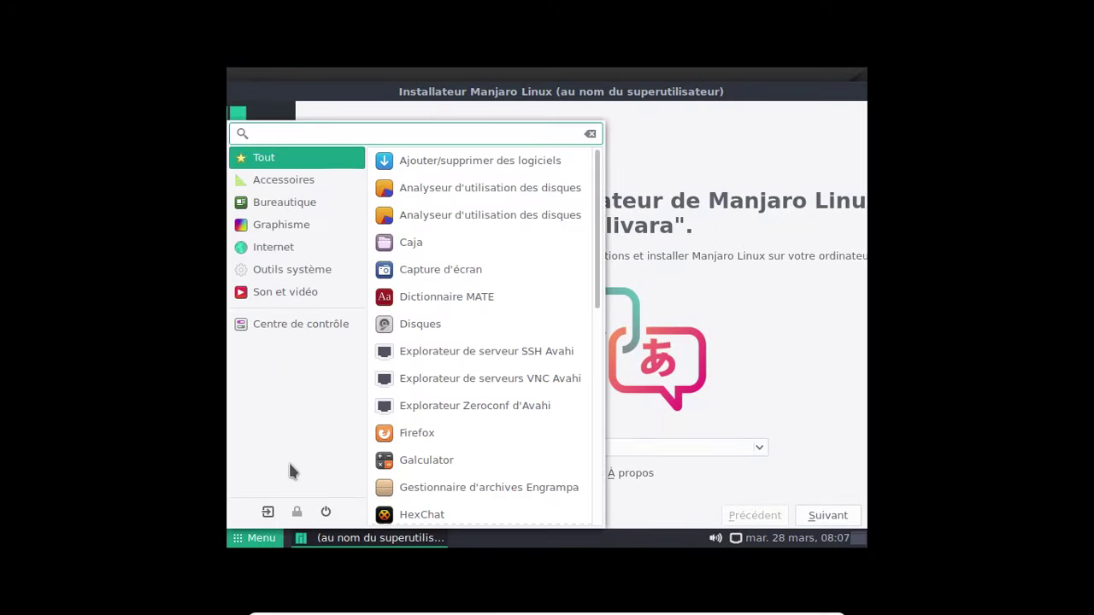
left_click(288, 324)
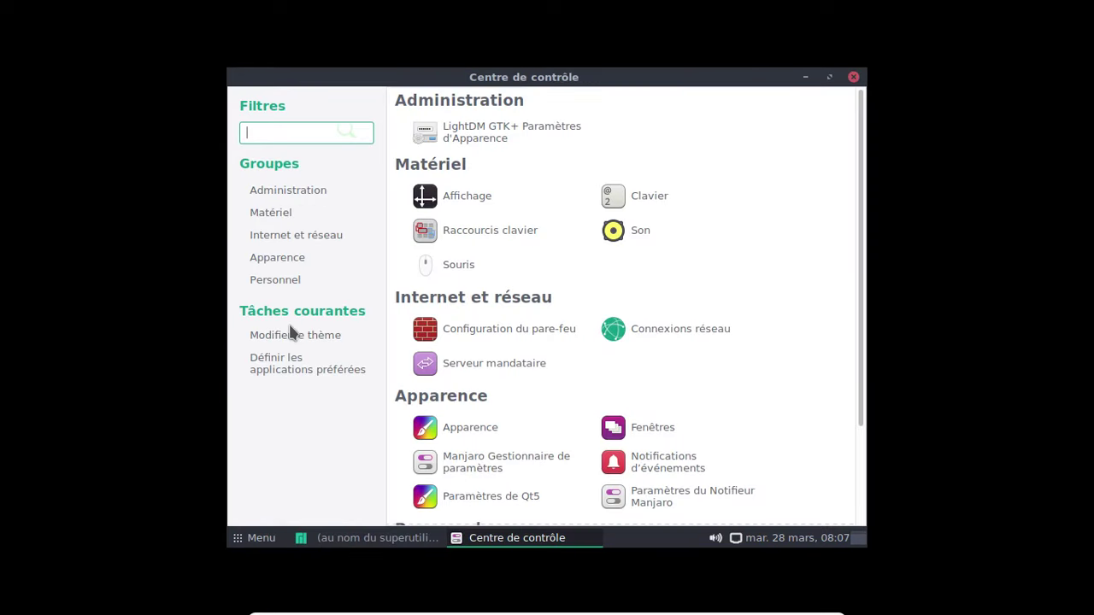
left_click(452, 203)
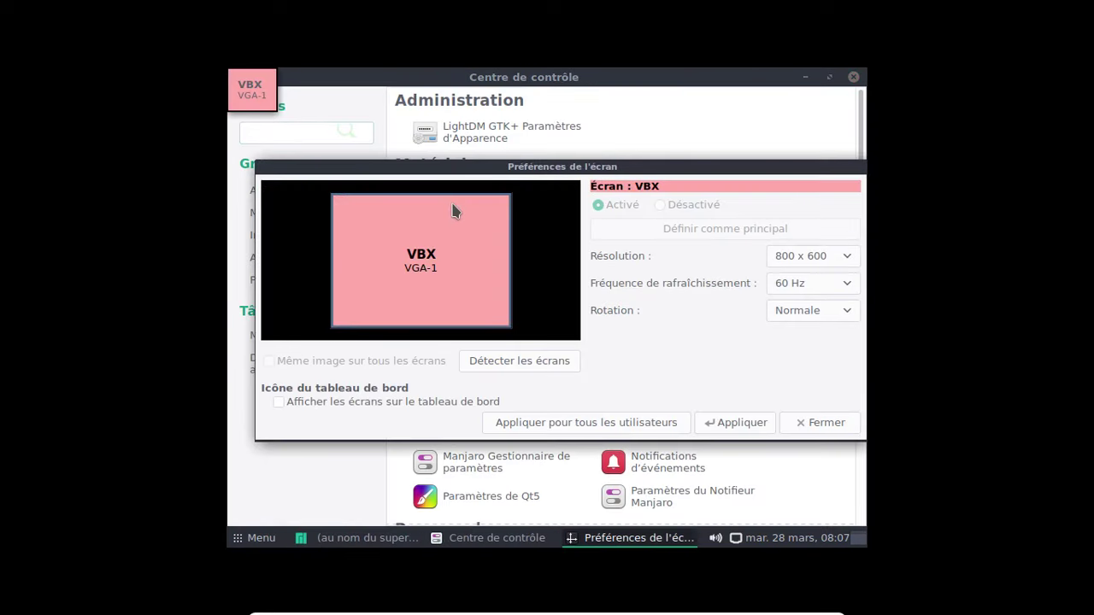
left_click(813, 255)
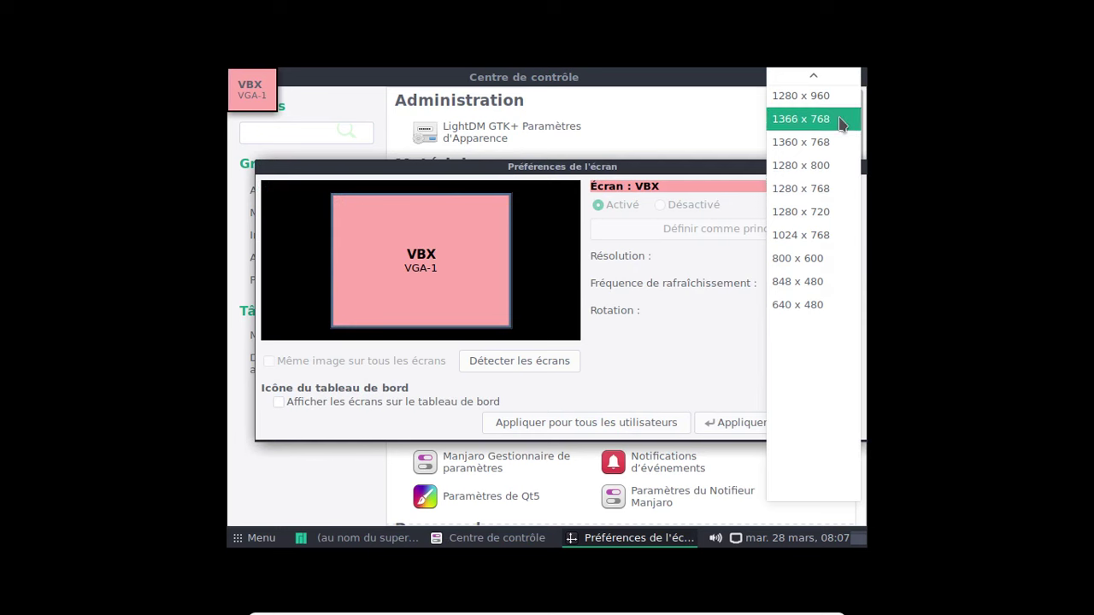
left_click(803, 119)
left_click(739, 420)
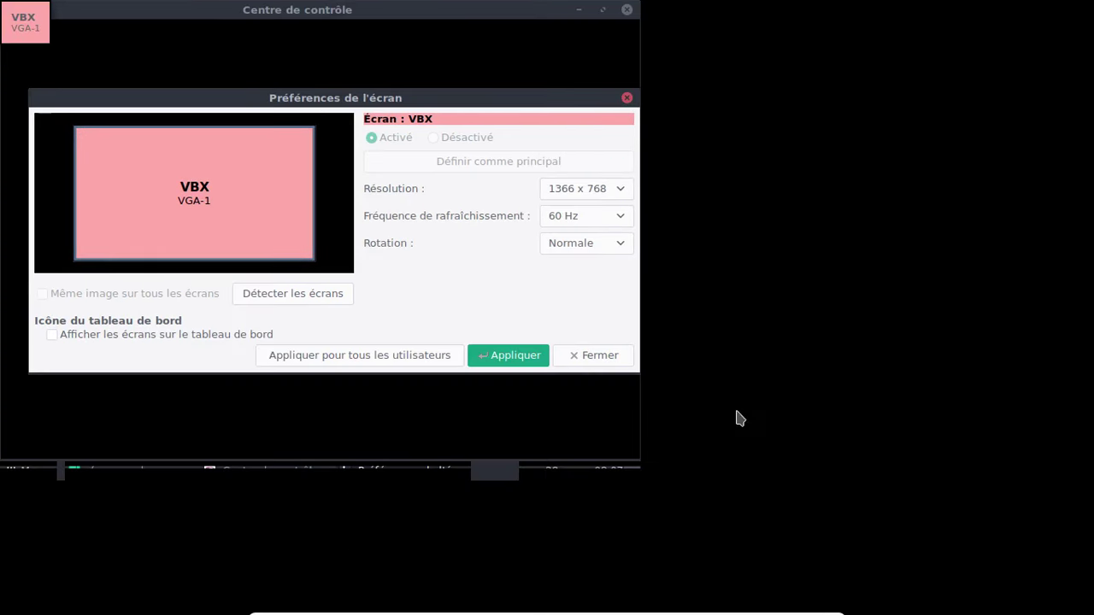
left_click(603, 357)
left_click(483, 262)
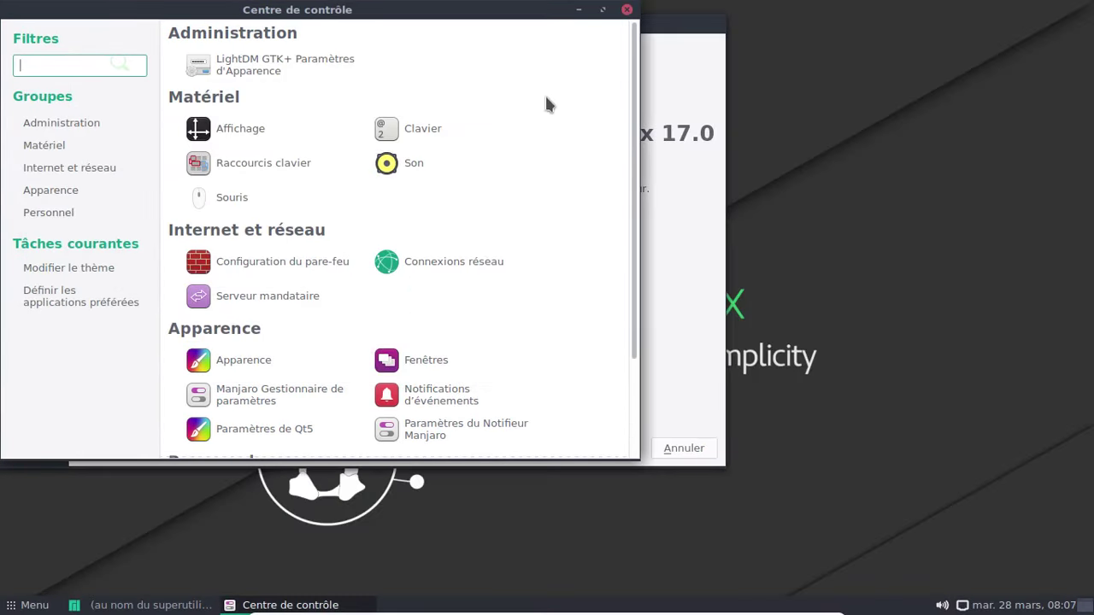
left_click(627, 9)
Reposition the installer window near the desktop's centre, make it slightly taller and view the Calamares about information.
left_click_drag(507, 26, 776, 57)
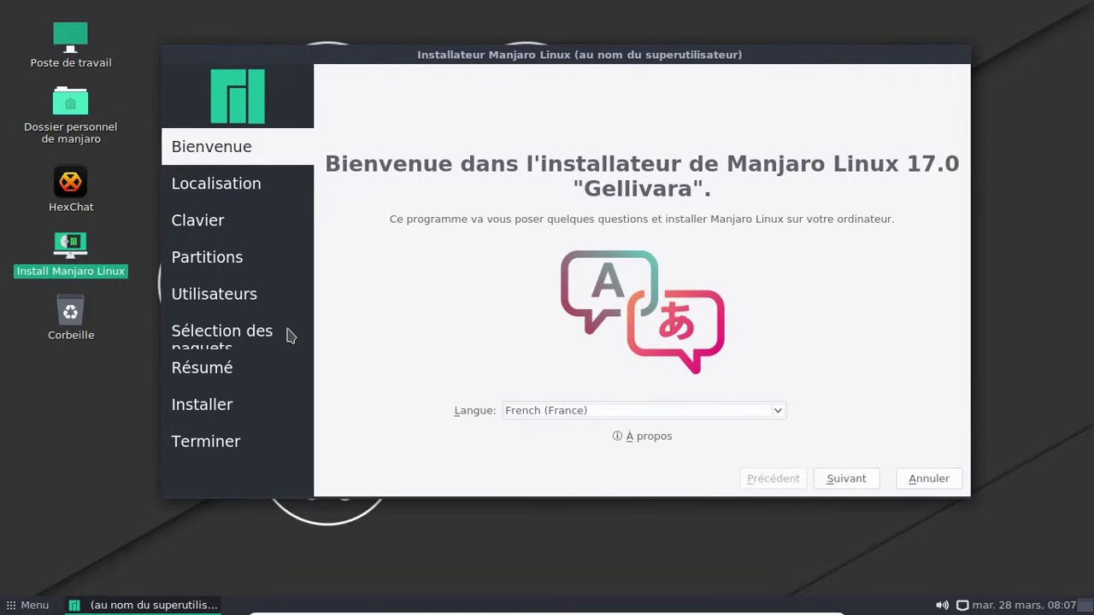
left_click_drag(969, 505, 984, 539)
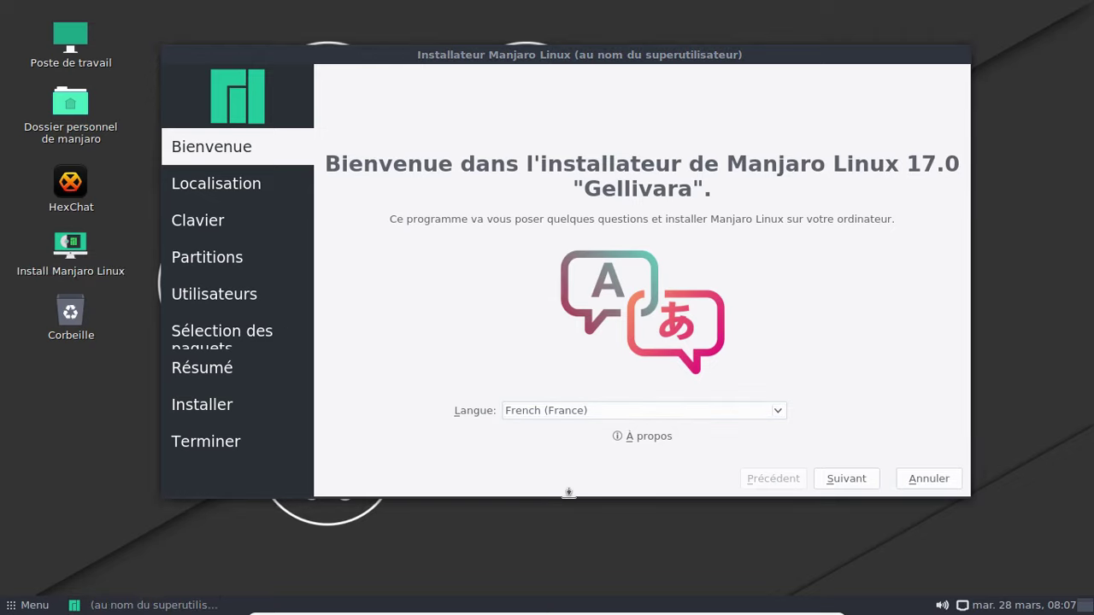
mouse_move(569, 492)
left_mouse_down()
mouse_move(566, 540)
mouse_move(564, 512)
left_mouse_up()
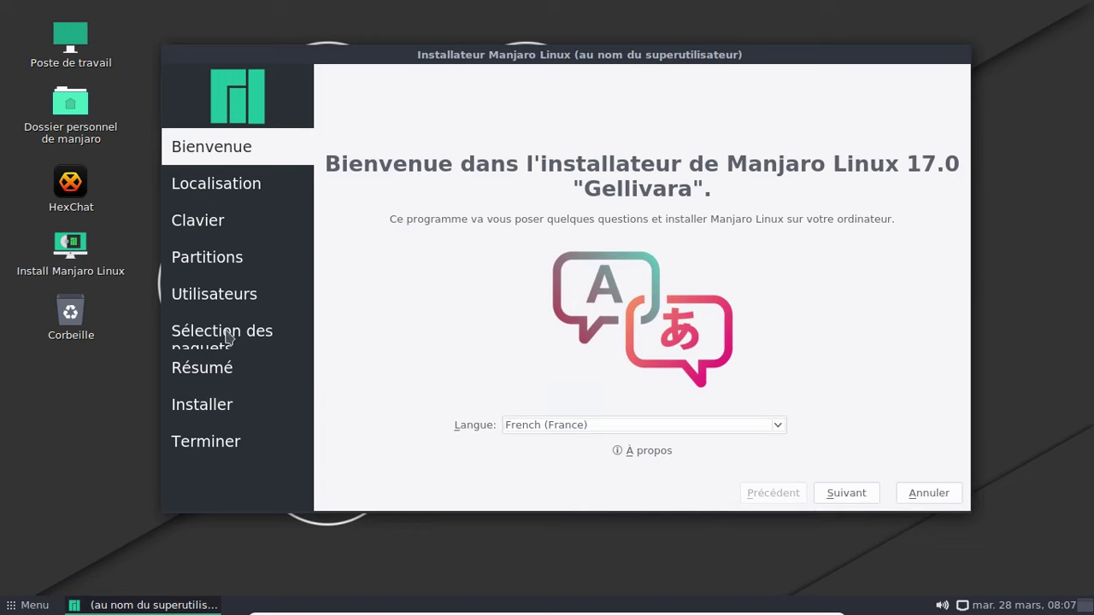
left_click(647, 448)
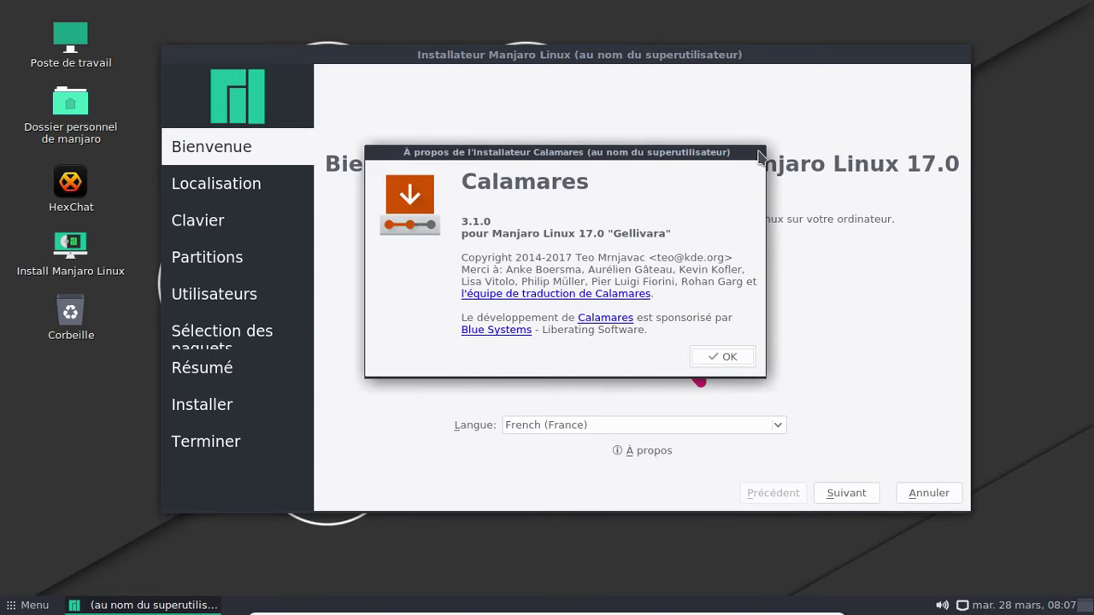
left_click(735, 357)
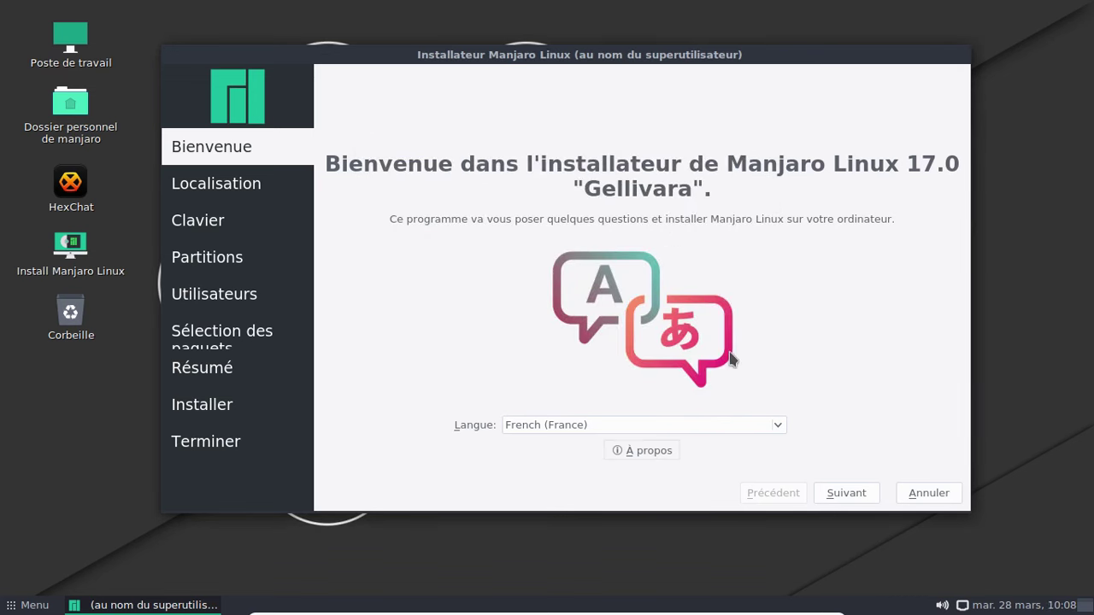
Accept French (France), the Europe/Paris location and the default French keyboard, and choose Effacer le disque for the VBOX HARDDISK.
left_click(873, 494)
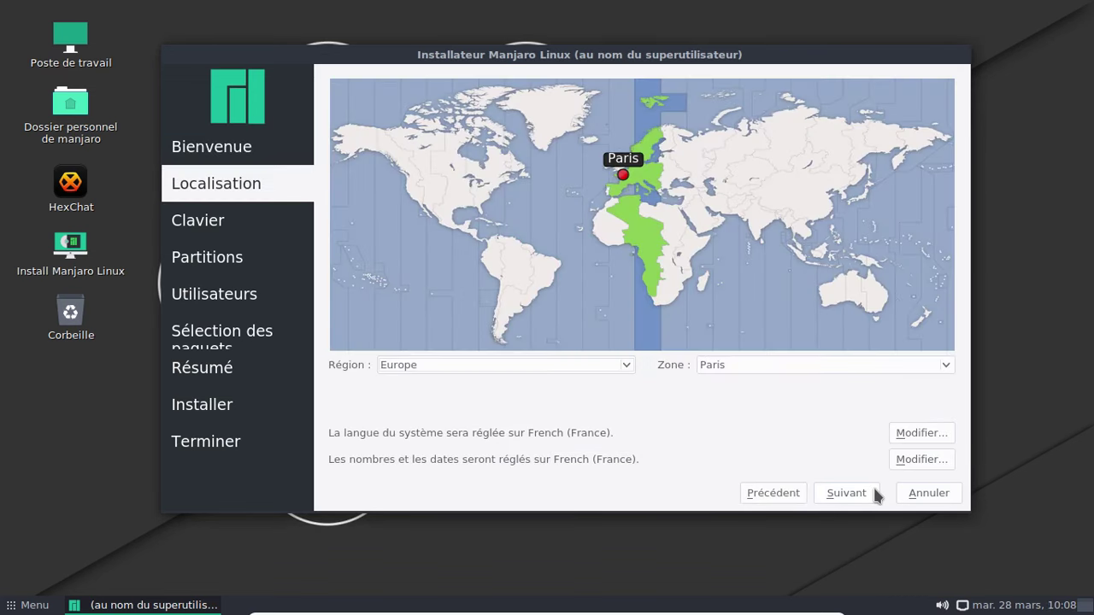
left_click(876, 495)
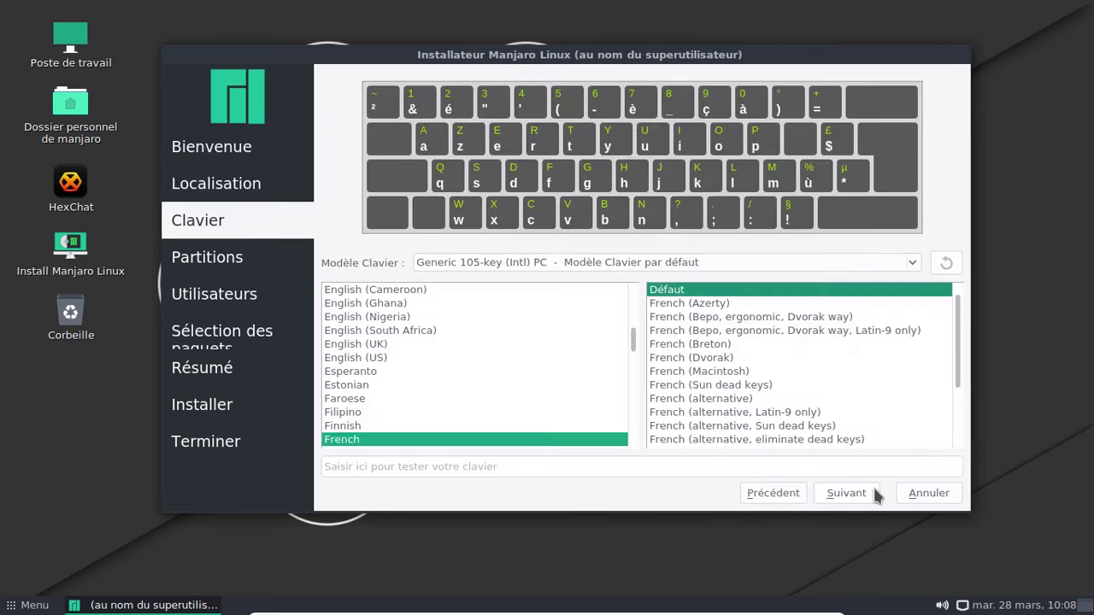
left_click(875, 494)
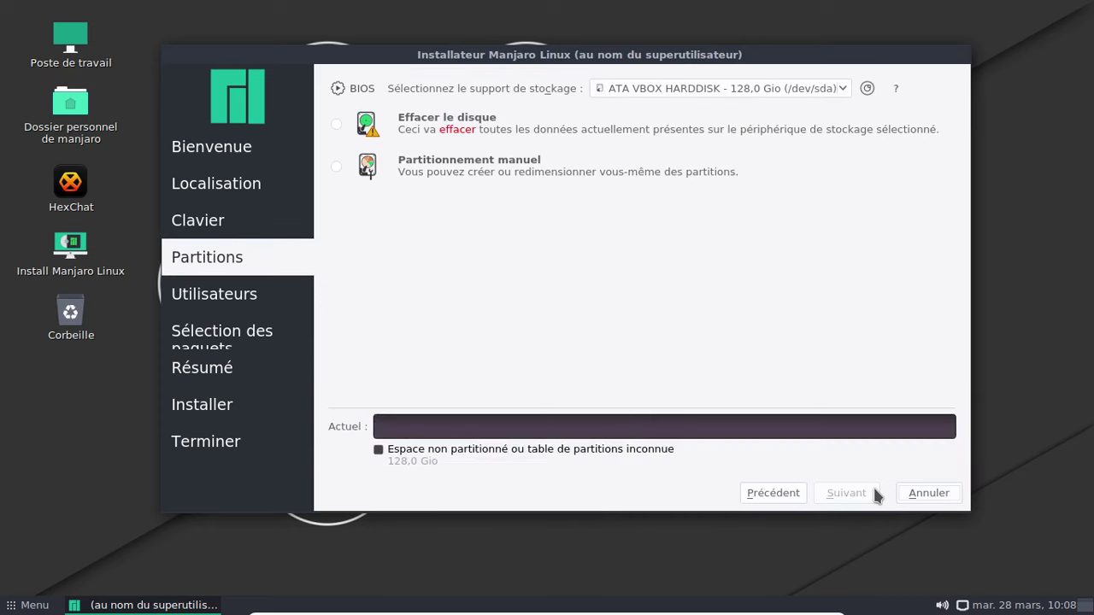
left_click(339, 125)
left_click(826, 495)
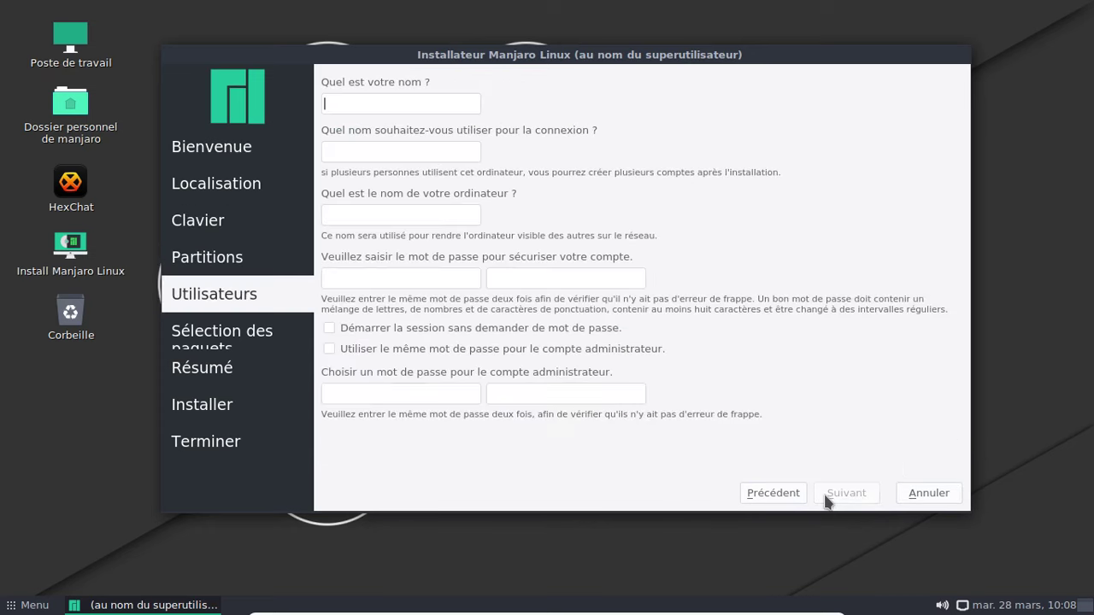
Fill in the user's full name, the login name and the computer's name for the new installation.
type("rederic Bezies")
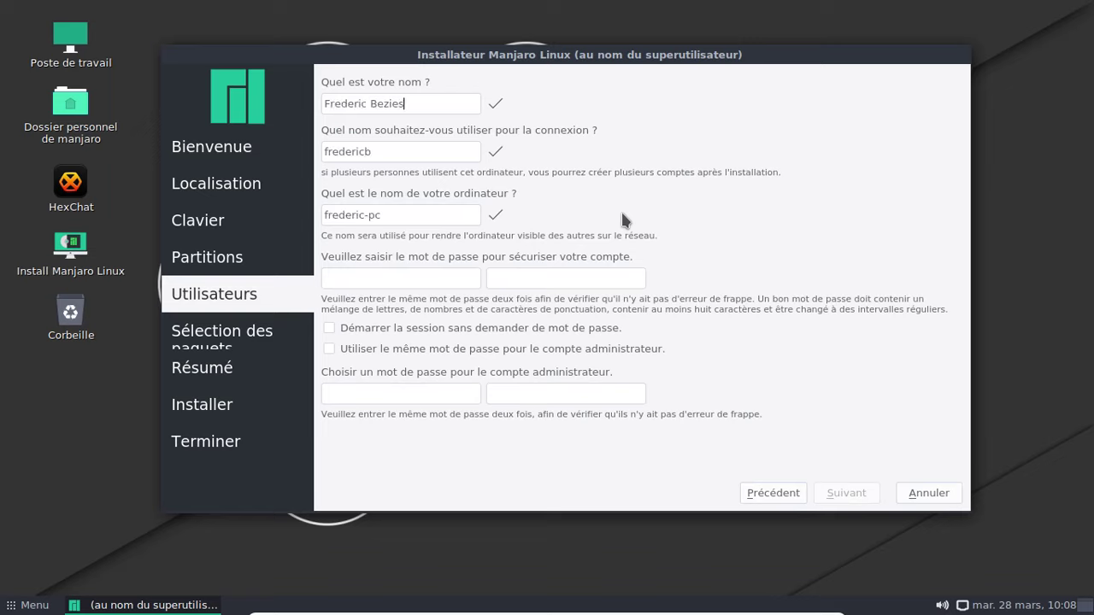
key("Tab")
type("fred")
key("Tab")
type("fredo-mna")
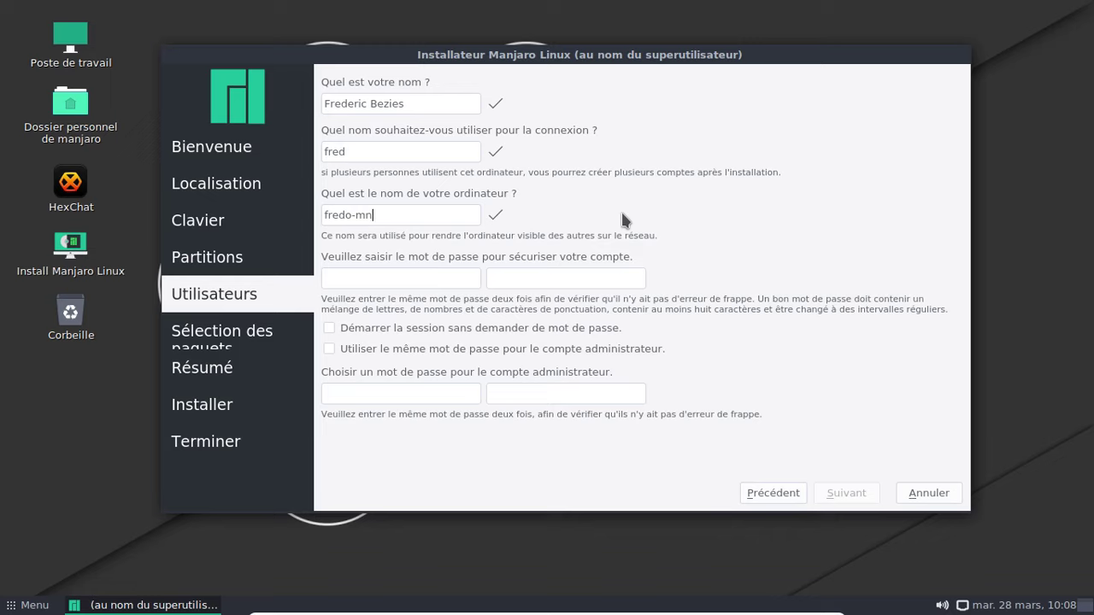
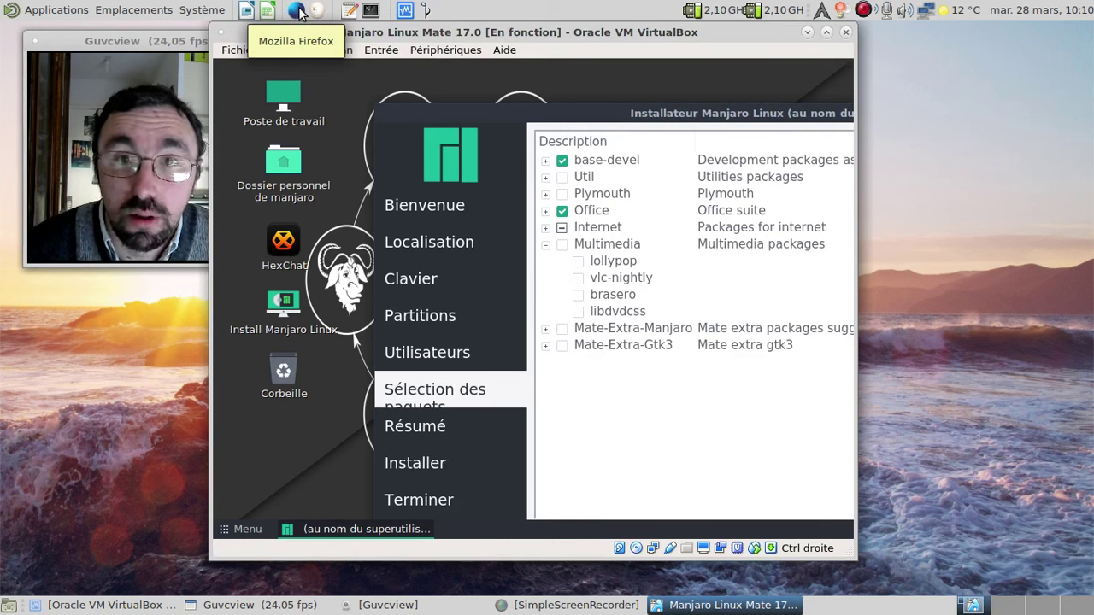
Switch to the host's Firefox Nightly browser and open the videolan.org website.
left_click(299, 11)
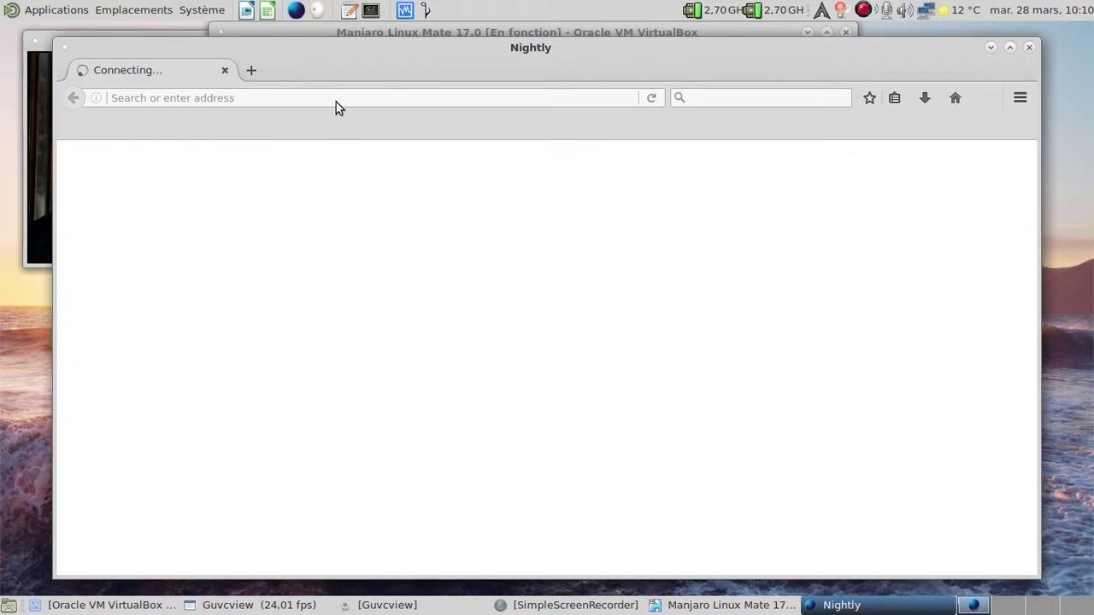
type("vid")
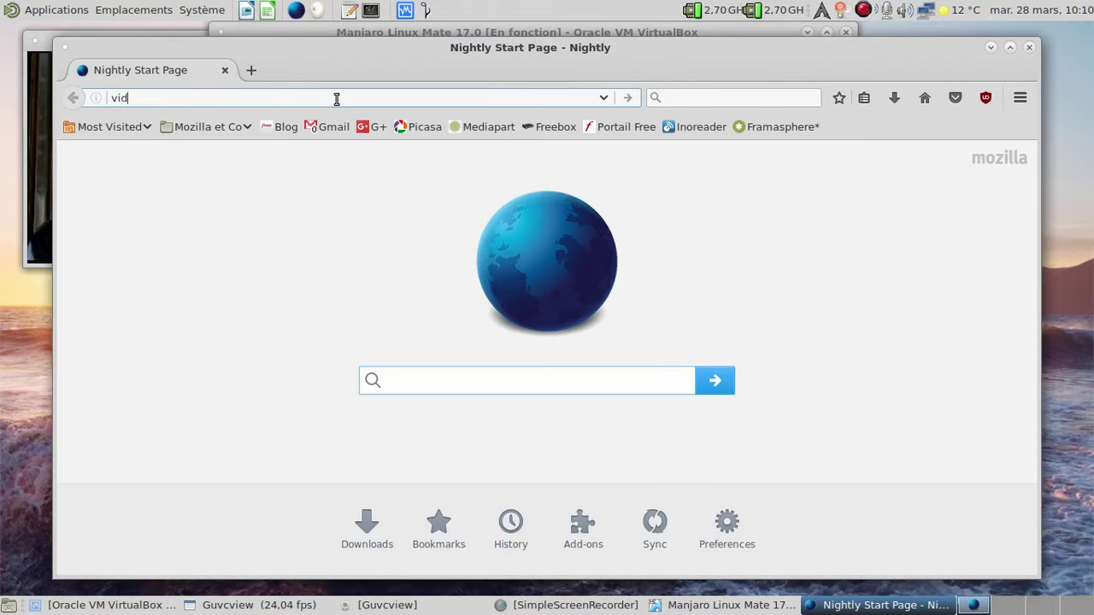
type("eolan.org")
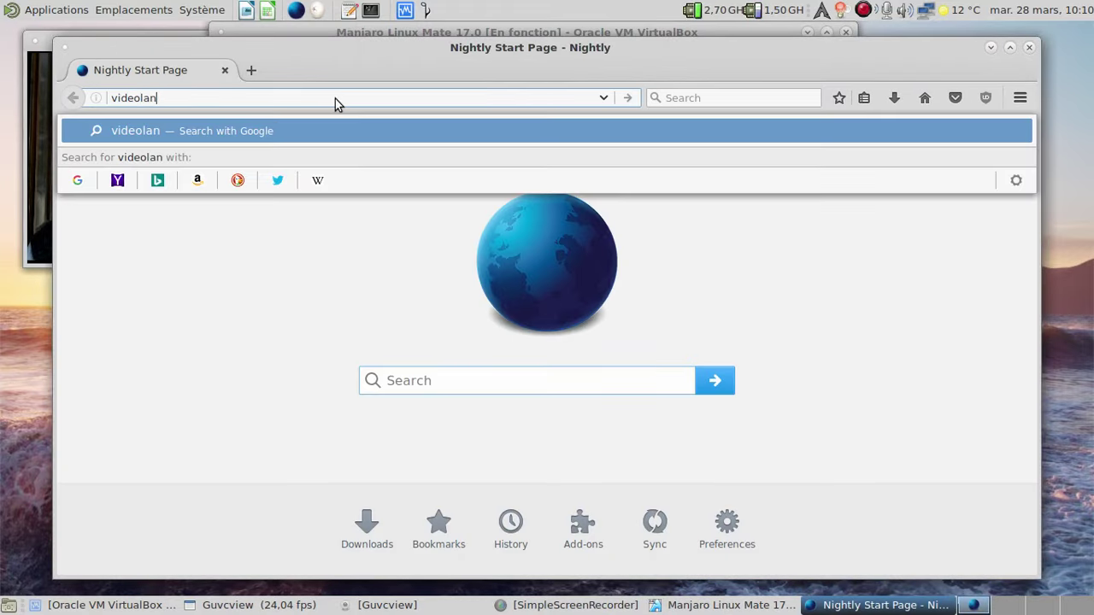
key("Return")
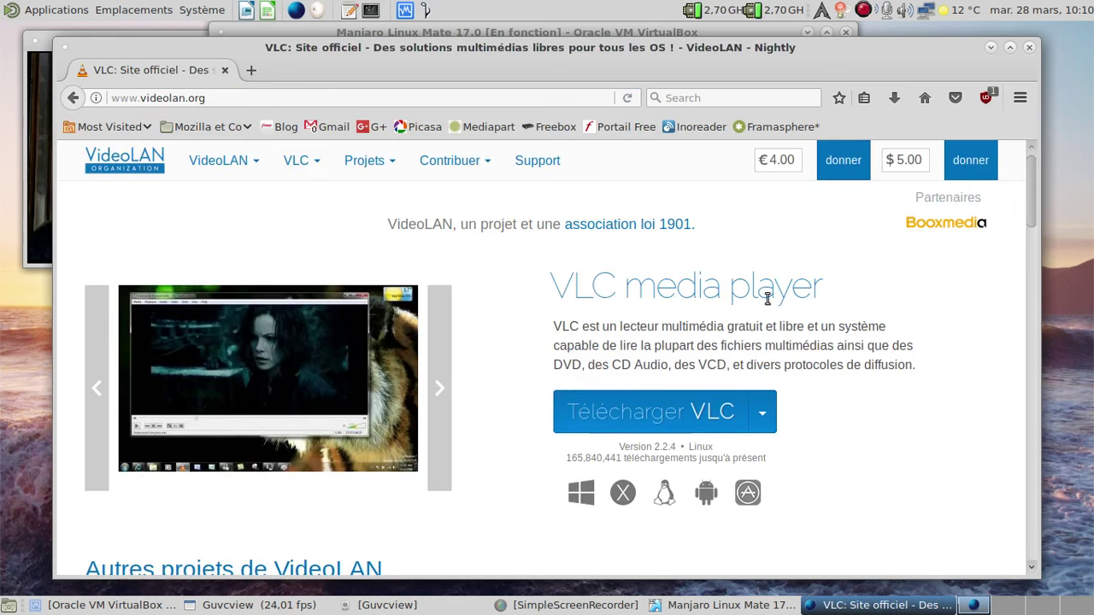
Look through the VideoLAN home page and the VLC download page for available VLC versions and supported systems.
scroll(784, 297, "down", 6)
scroll(786, 303, "down", 3)
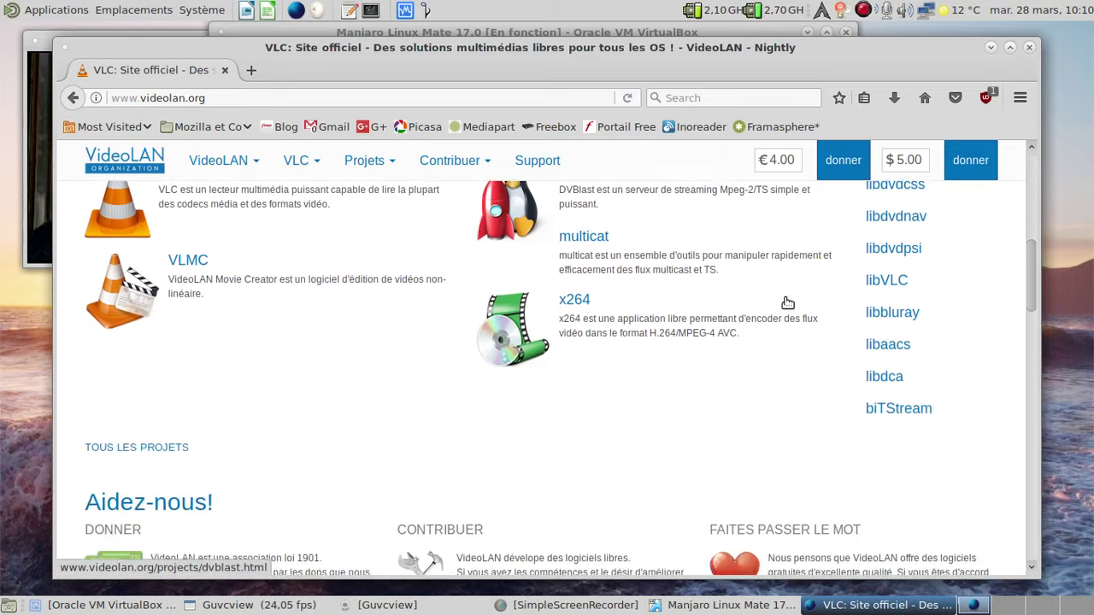
scroll(787, 304, "up", 3)
scroll(786, 304, "down", 6)
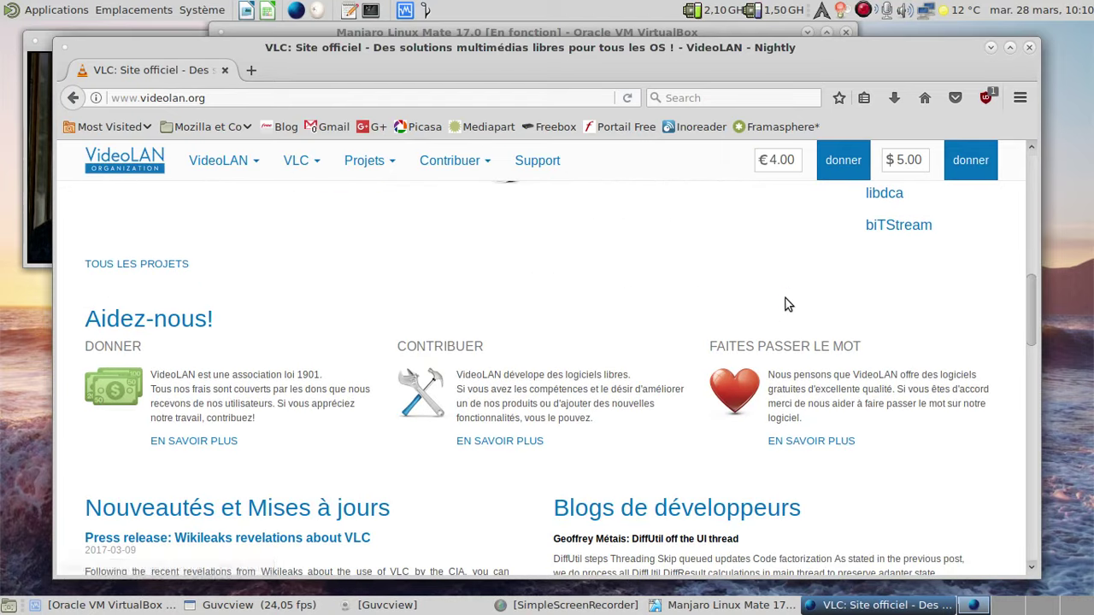
scroll(788, 305, "up", 8)
scroll(788, 305, "up", 2)
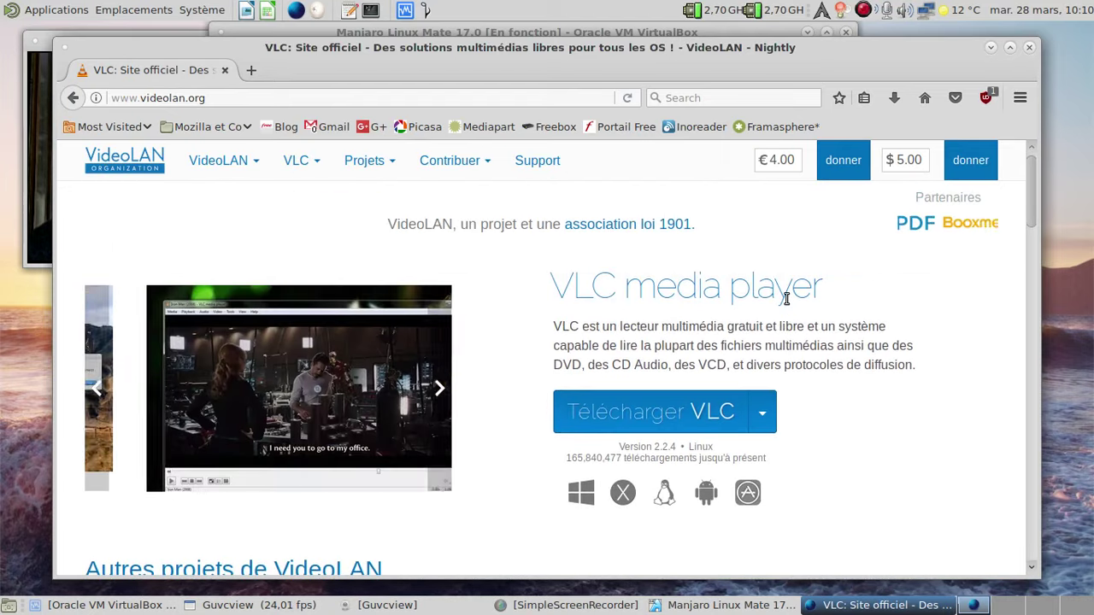
mouse_move(312, 171)
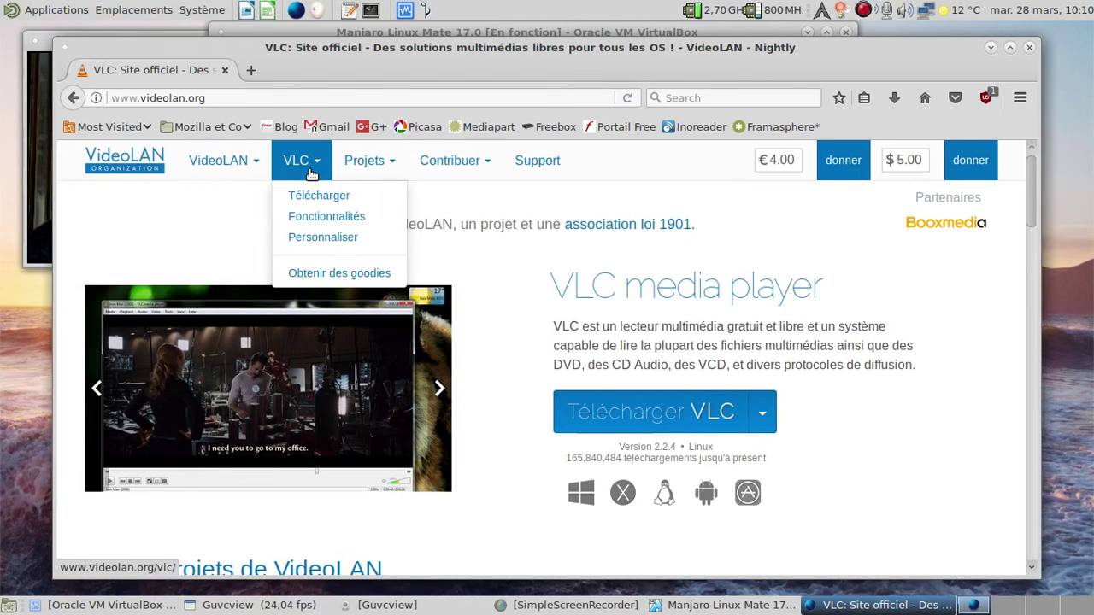
left_click(311, 202)
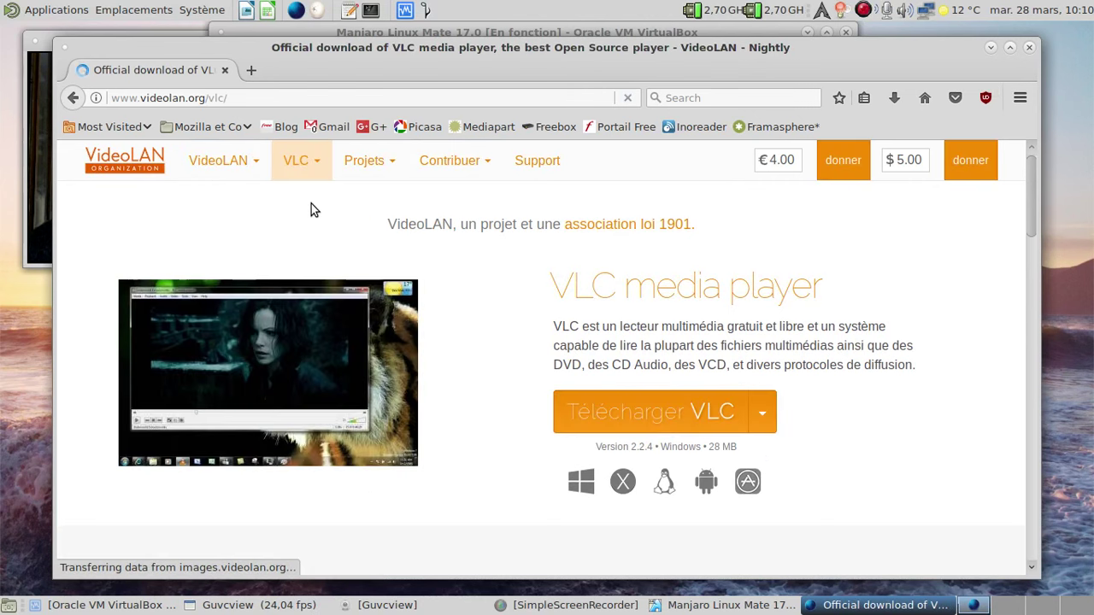
scroll(311, 204, "down", 5)
scroll(311, 203, "down", 8)
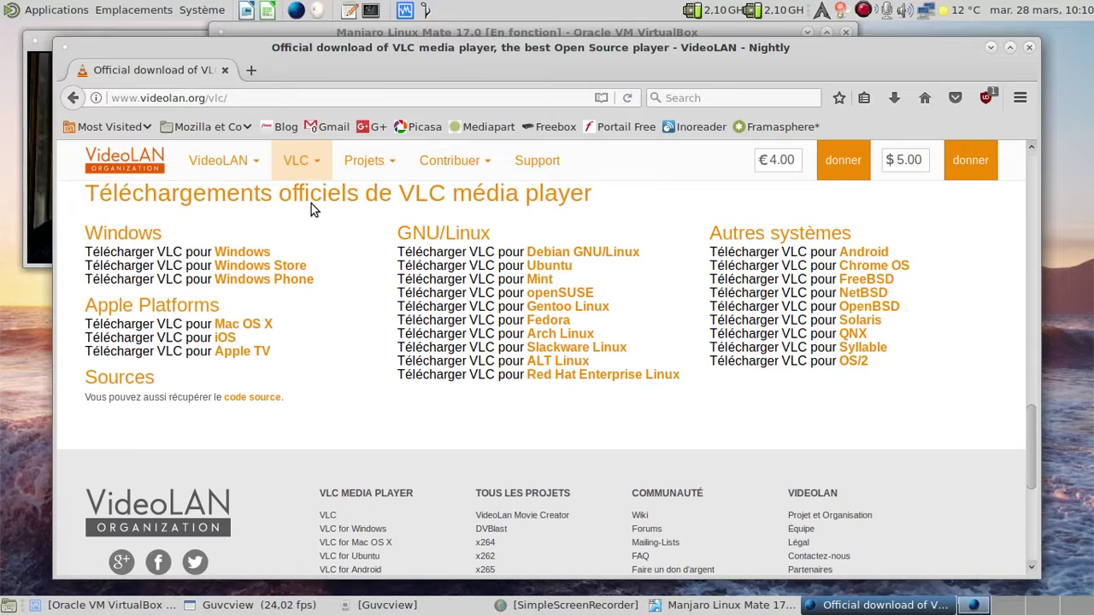
scroll(311, 203, "down", 4)
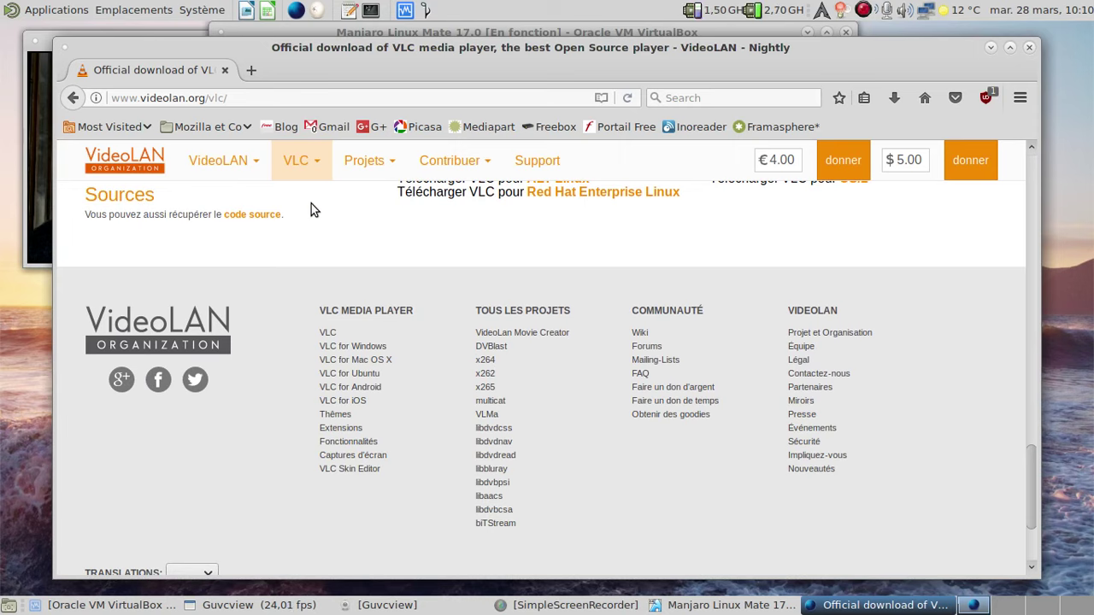
Open nightlies.videolan.org and examine the VLC nightly builds offered for download.
left_click(231, 98)
key("BackSpace")
key("BackSpace")
key("BackSpace")
key("BackSpace")
key("Escape")
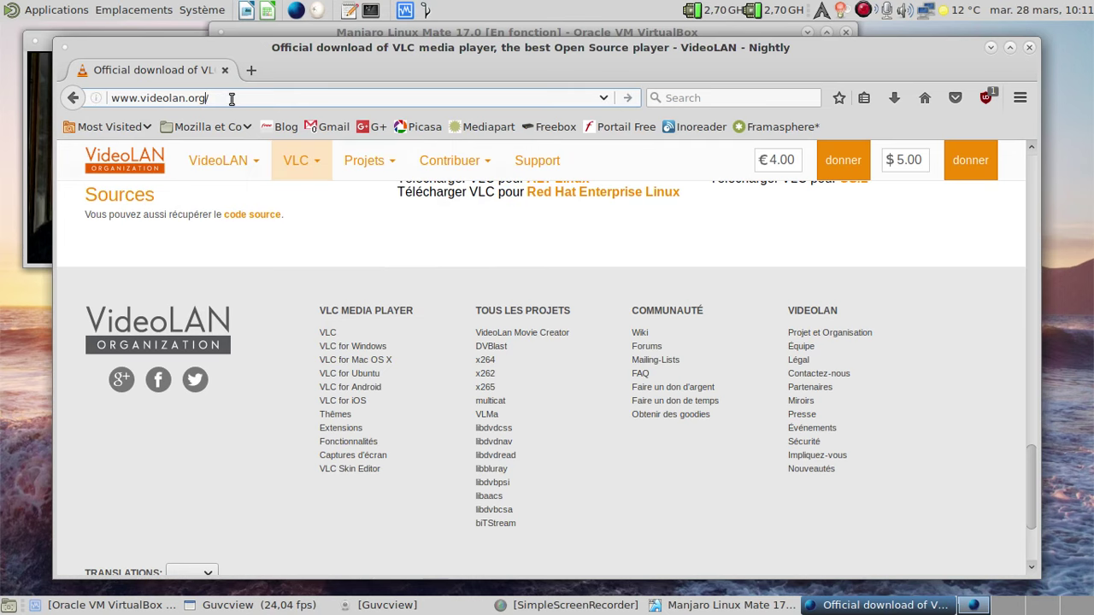
key("BackSpace")
key("BackSpace")
key("BackSpace")
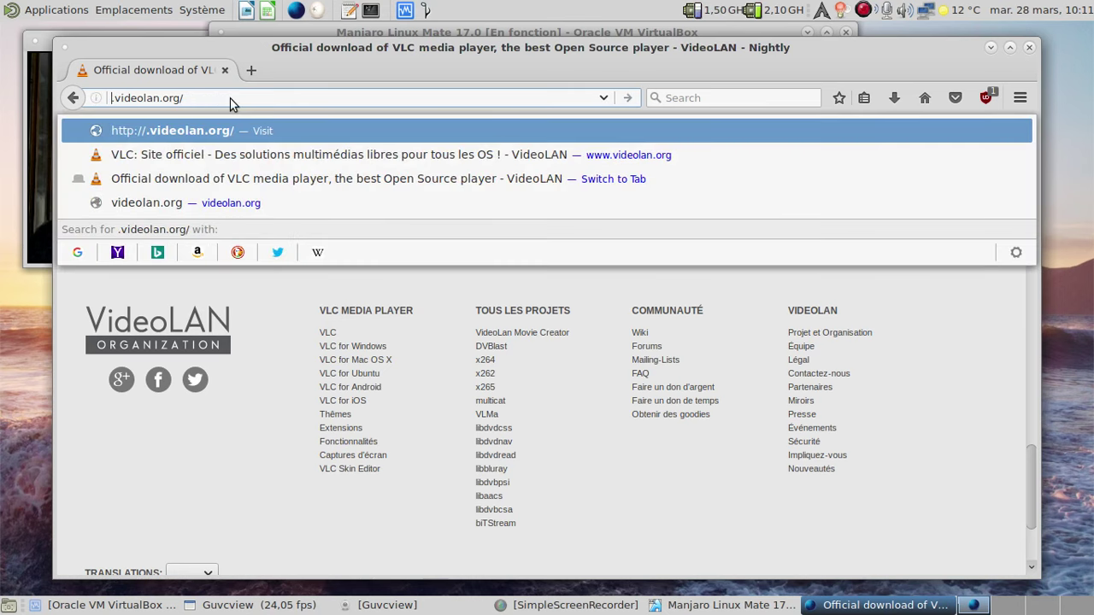
type("nig")
type("htlies")
key("Return")
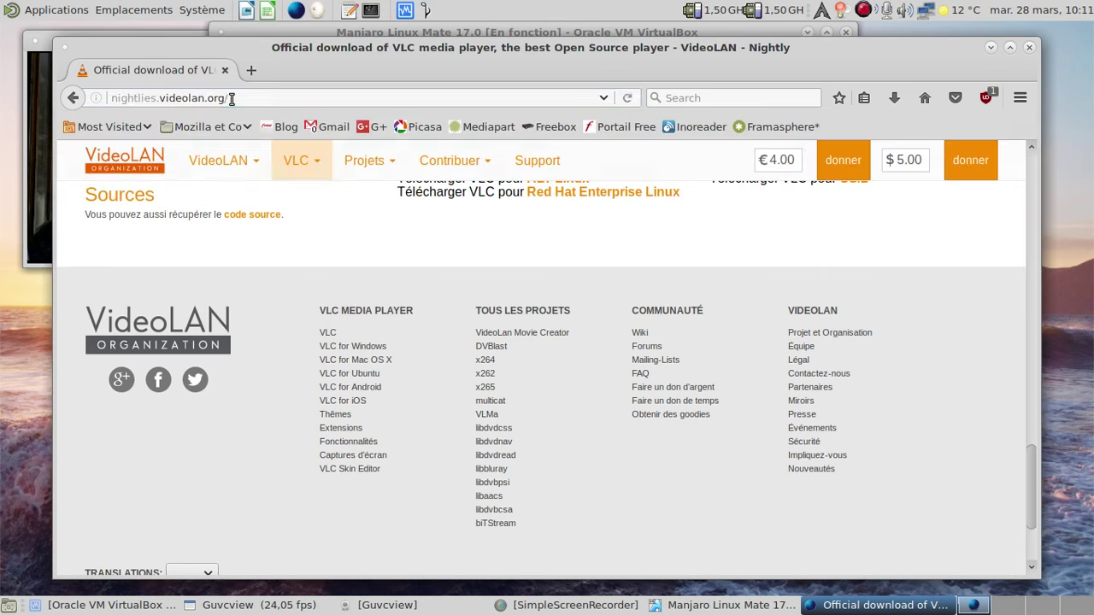
scroll(510, 322, "down", 5)
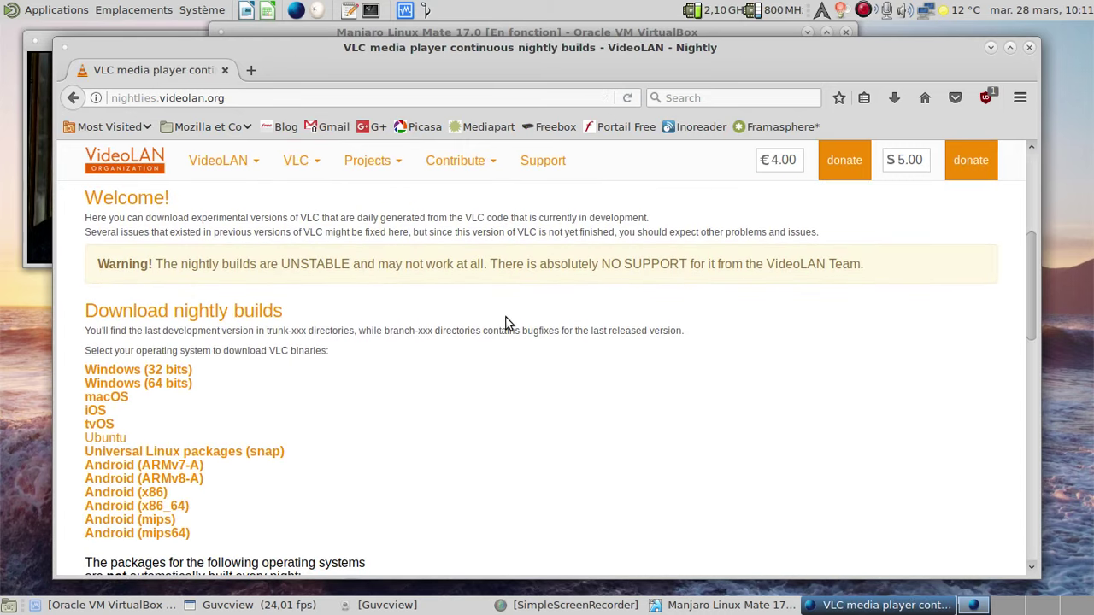
Enlarge the VLC nightly builds page to 120% and bring the Guvcview webcam window to the front.
key("ctrl+plus")
key("ctrl+plus")
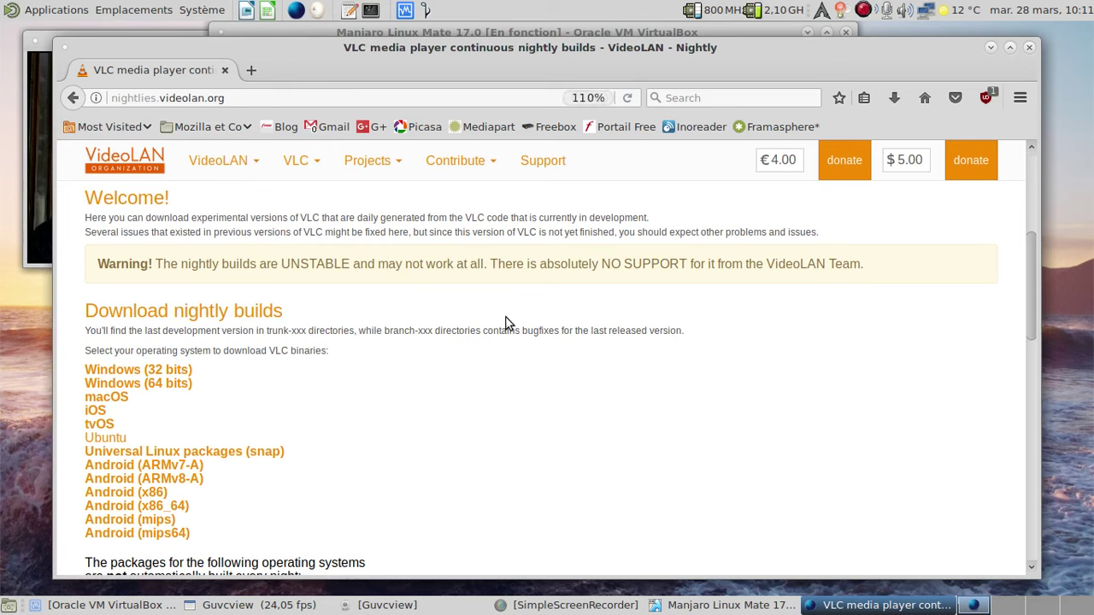
left_click(52, 212)
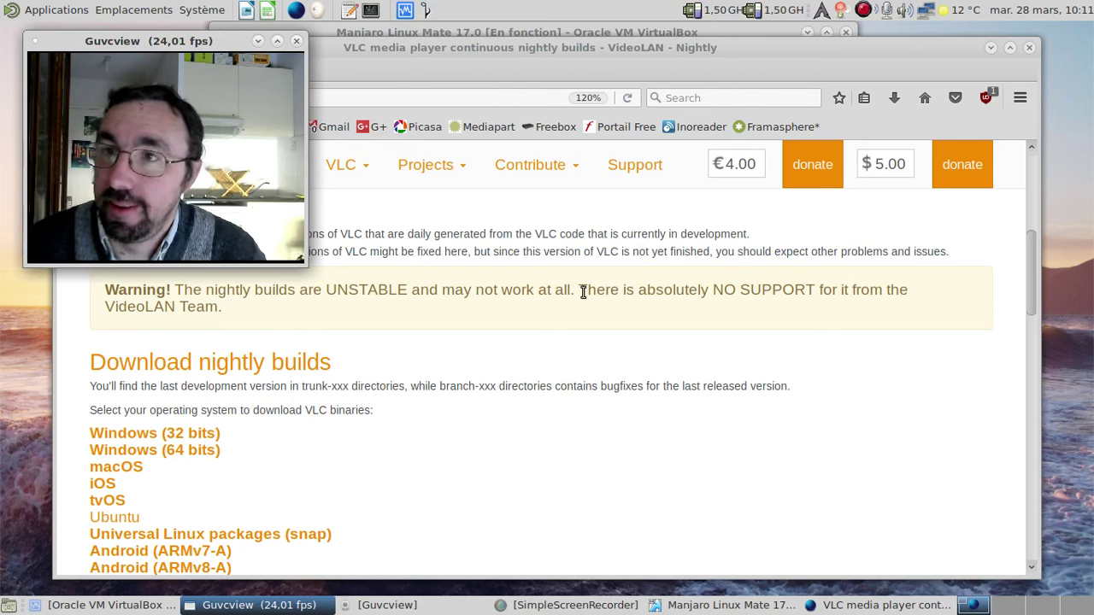
Close the browser and return to the Manjaro virtual machine in full-screen mode.
left_click(1028, 47)
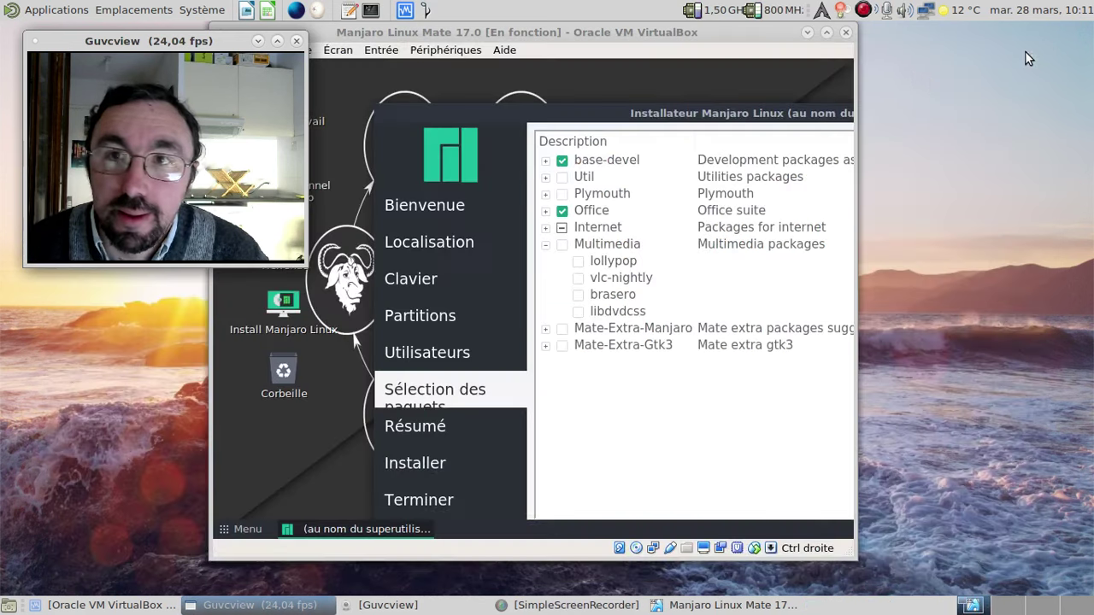
left_click(592, 91)
key("Control_R+f")
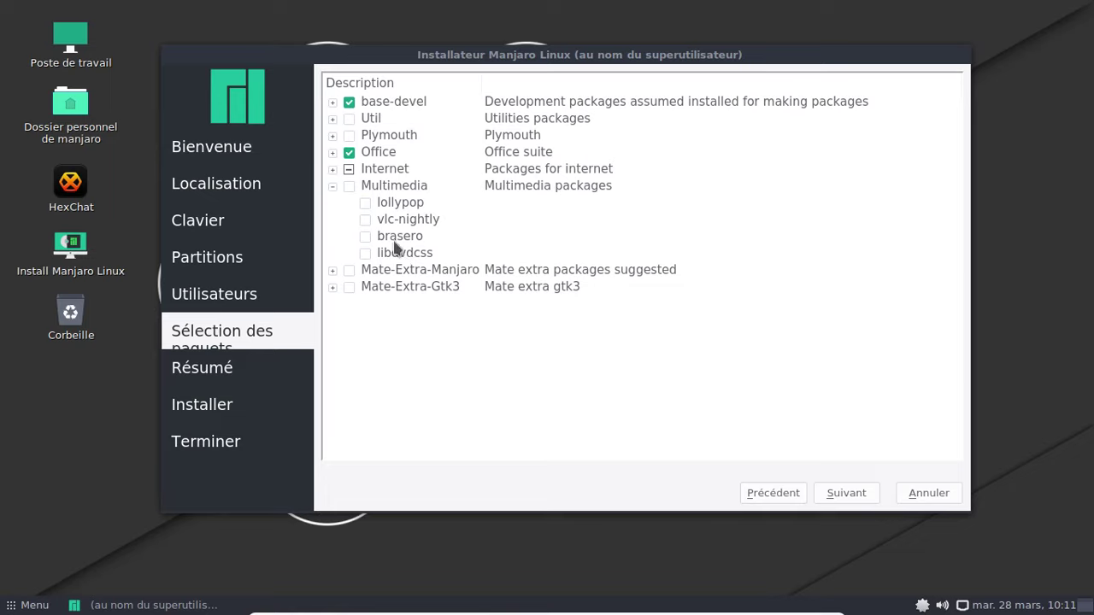
Select brasero, libdvdcss and lollypop among the Multimedia packages, leave out vlc-nightly, and collapse the group.
left_click(366, 236)
left_click(365, 253)
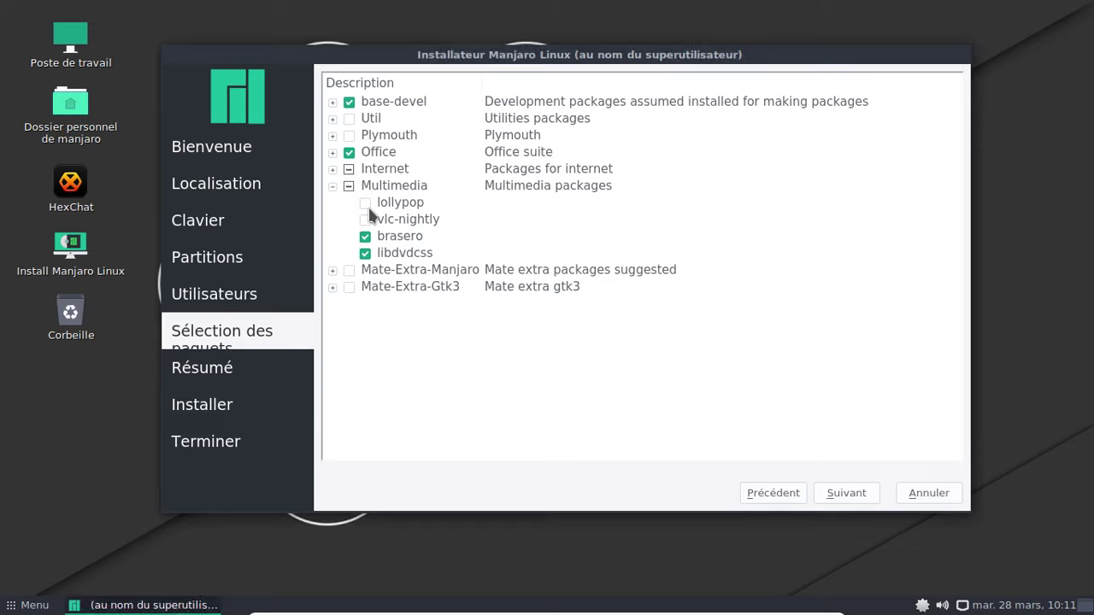
left_click(365, 203)
left_click(333, 185)
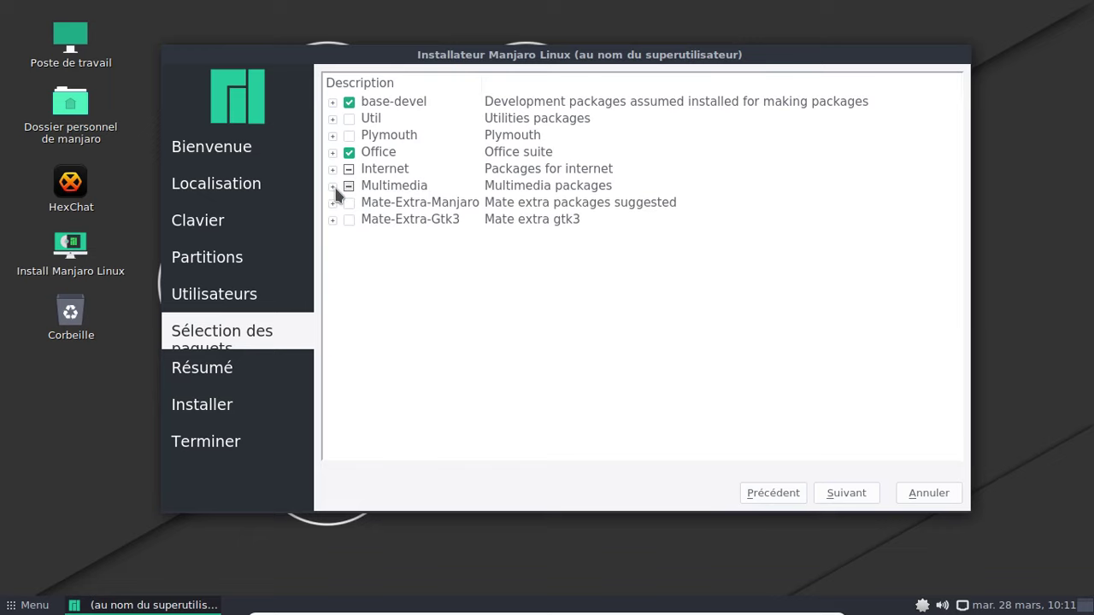
Select all Mate-Extra-Manjaro packages except flashplugin and collapse the group.
left_click(334, 203)
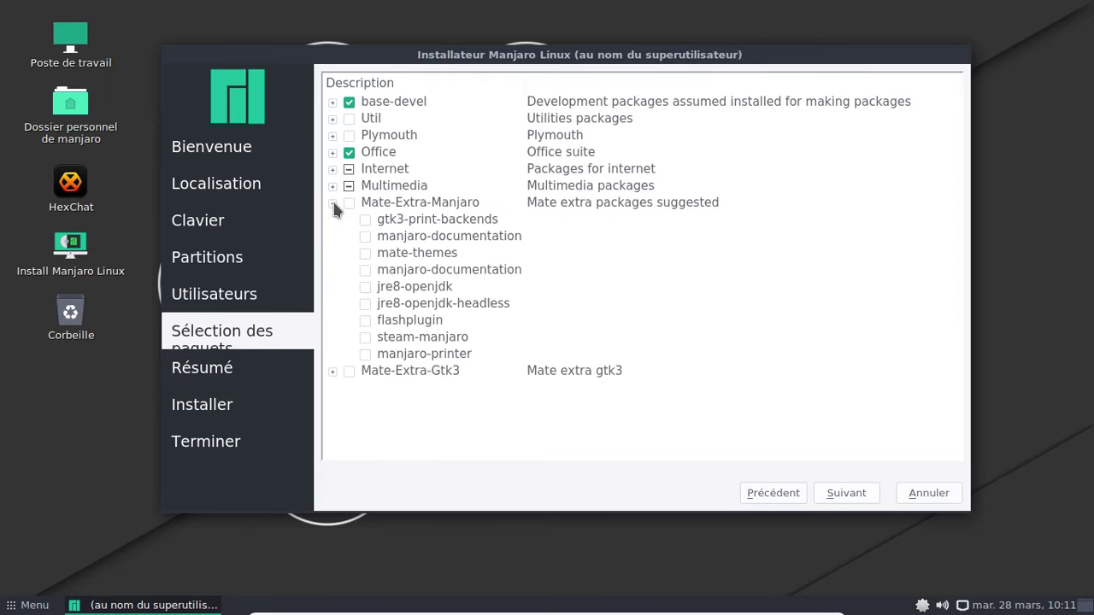
left_click(349, 203)
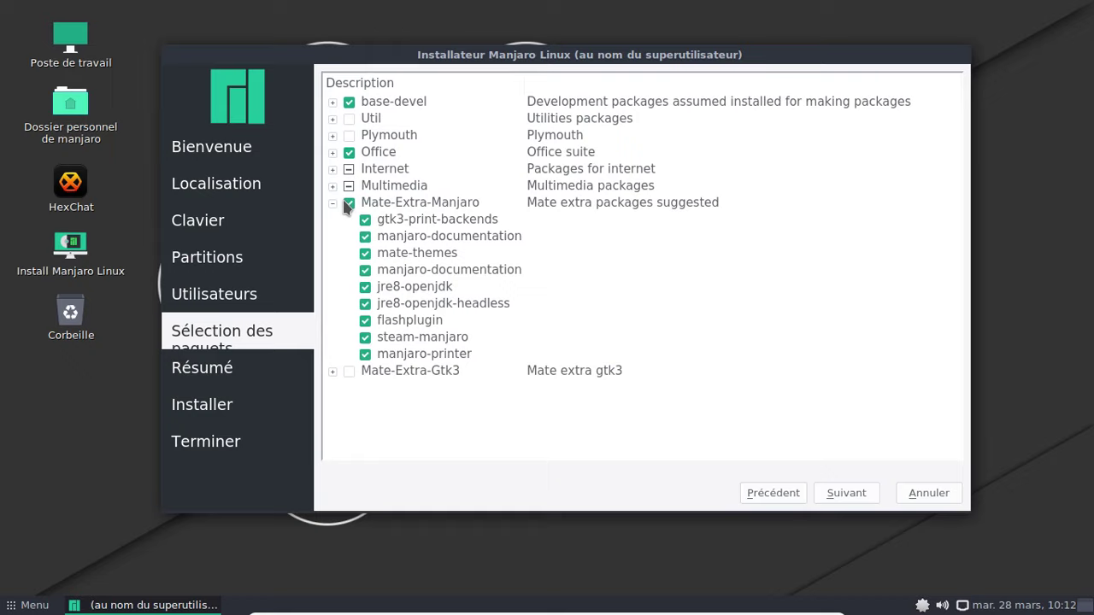
left_click(365, 320)
left_click(332, 202)
Look through the Mate-Extra-Gtk3 packages and select the whole group for installation.
left_click(333, 220)
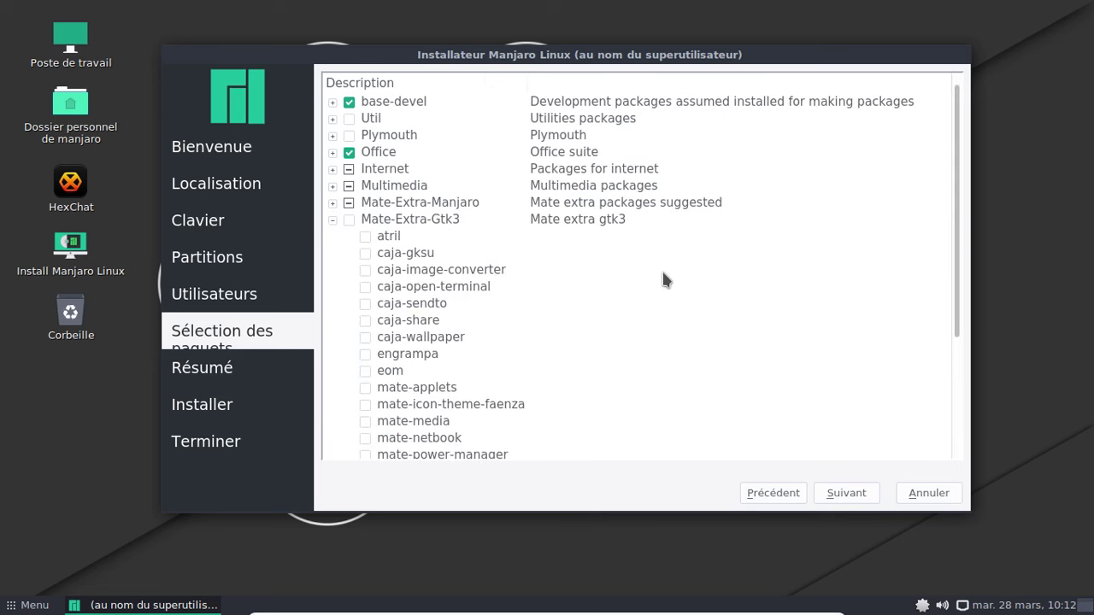
scroll(663, 273, "down", 3)
scroll(663, 273, "up", 3)
left_click(347, 220)
left_click(332, 220)
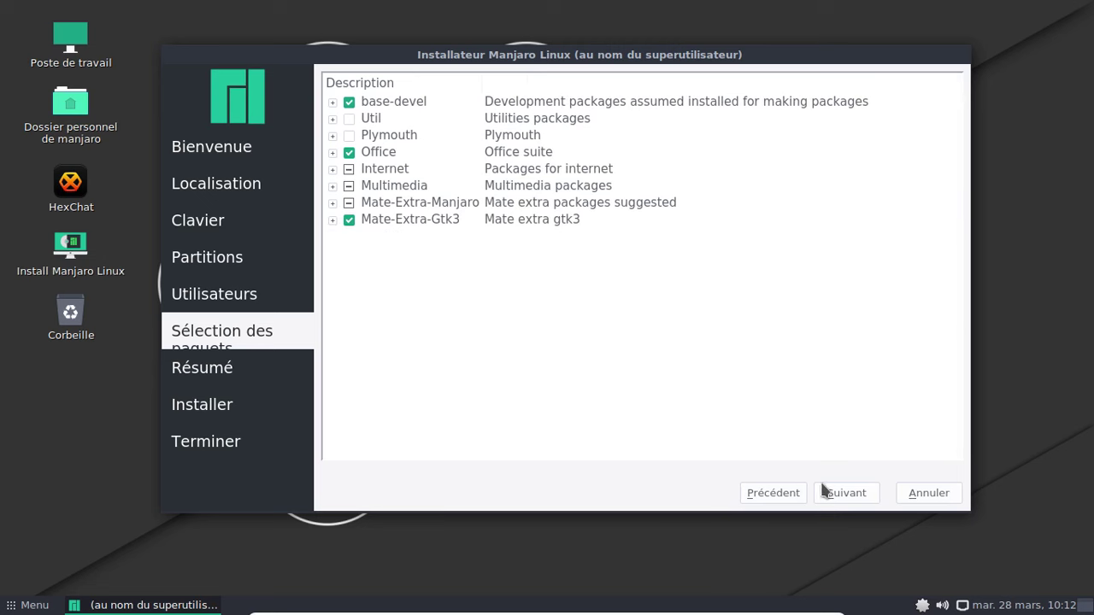
Proceed to the installation summary and start installing Manjaro 17.0.
left_click(851, 500)
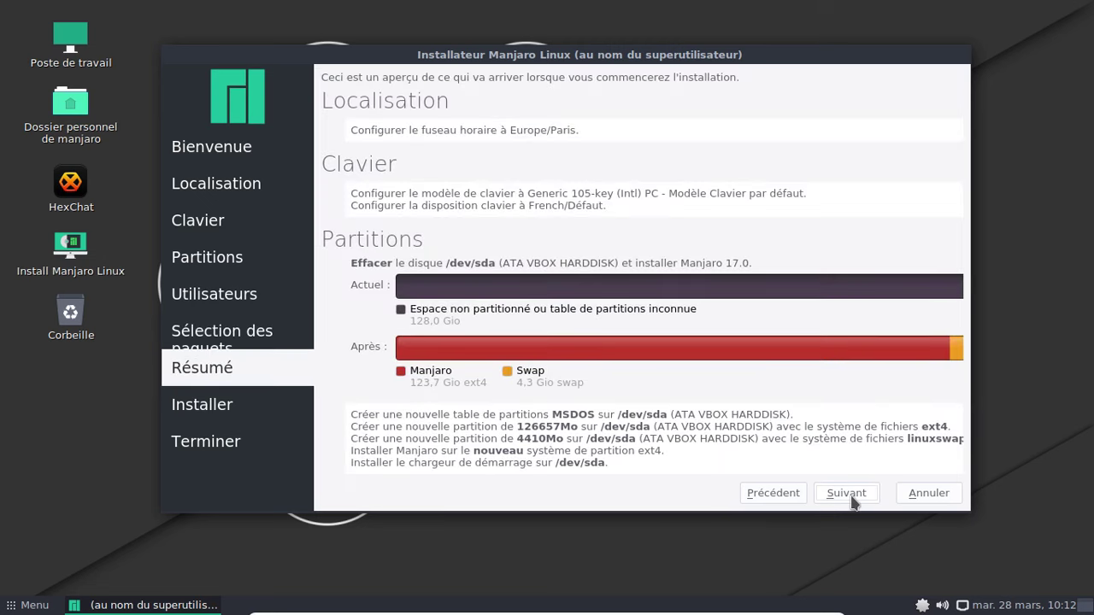
left_click(851, 500)
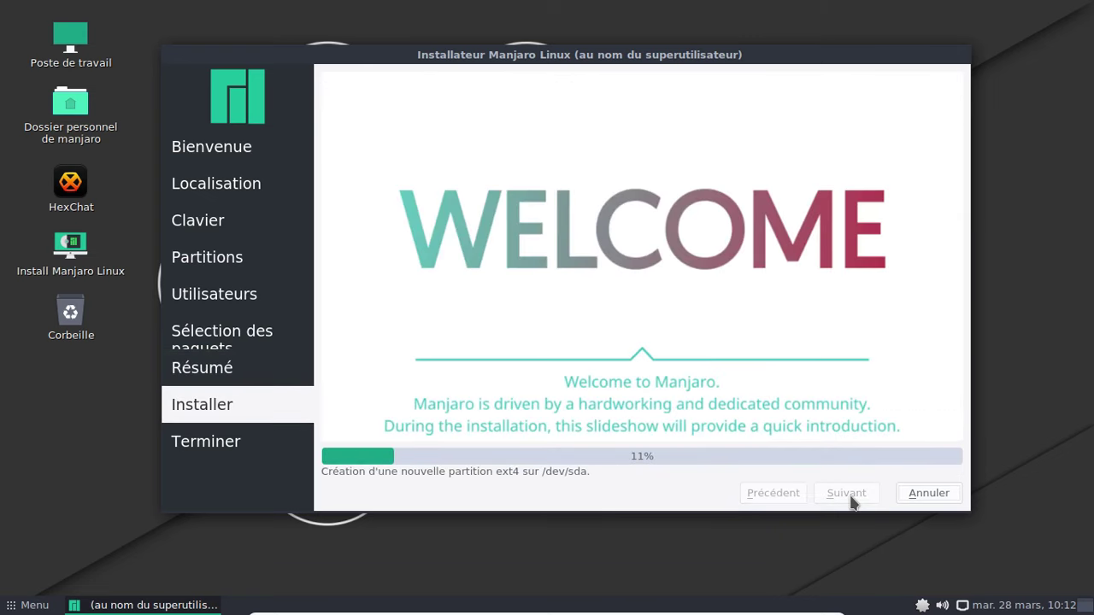
Search the live system's applications for "mate-" and launch Terminal MATE.
left_click(49, 600)
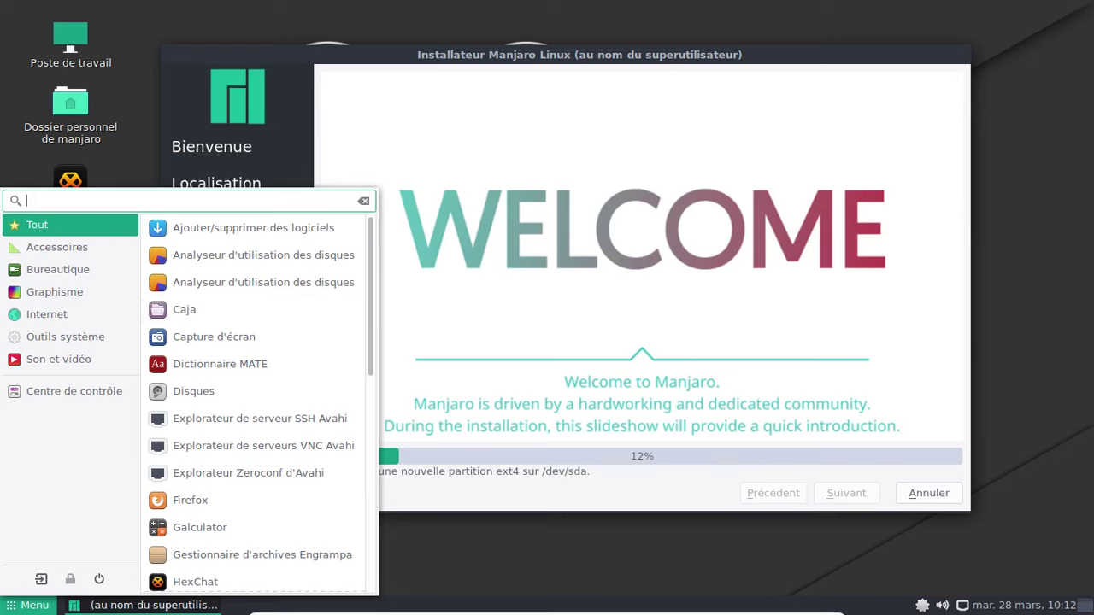
type("mate-")
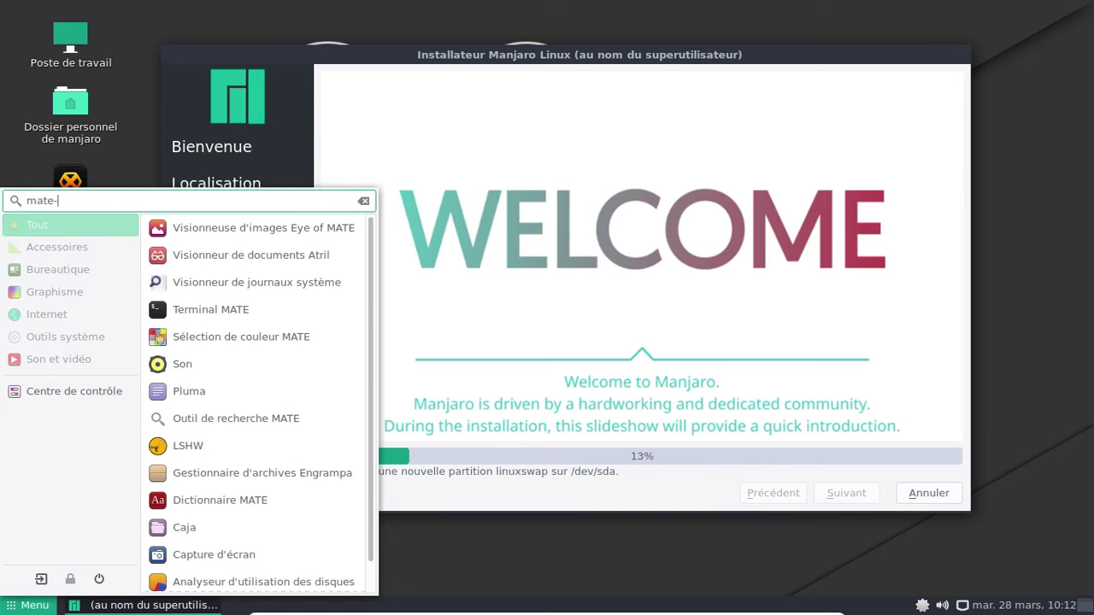
key("Down")
key("Down")
key("Down")
key("Down")
key("Return")
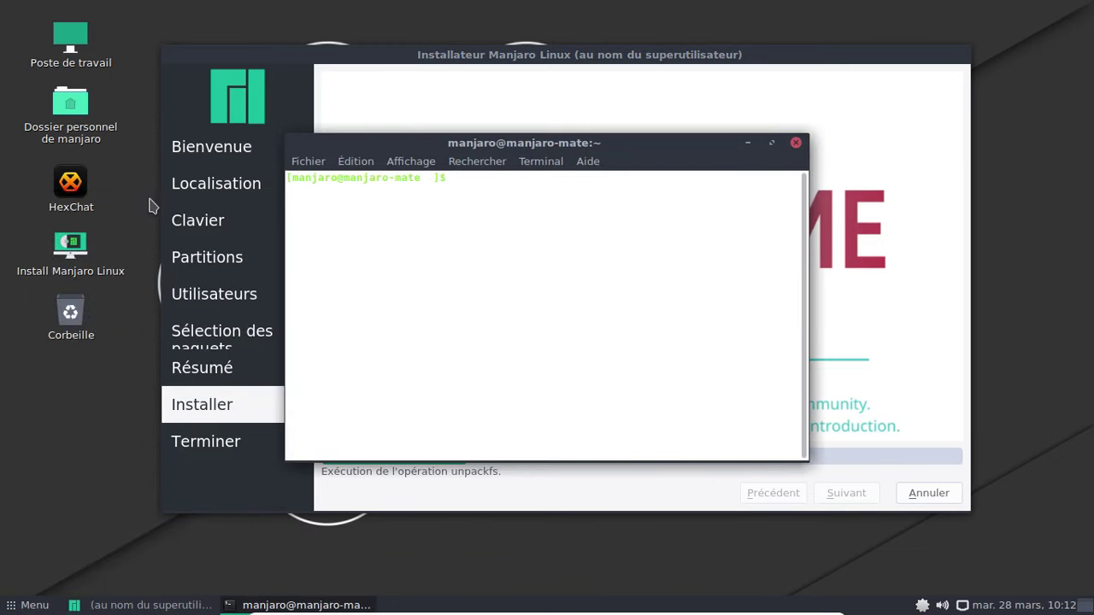
Disable system theme colours in the default terminal profile, apply the Blanc sur noir palette, and enlarge the terminal text.
left_click(358, 160)
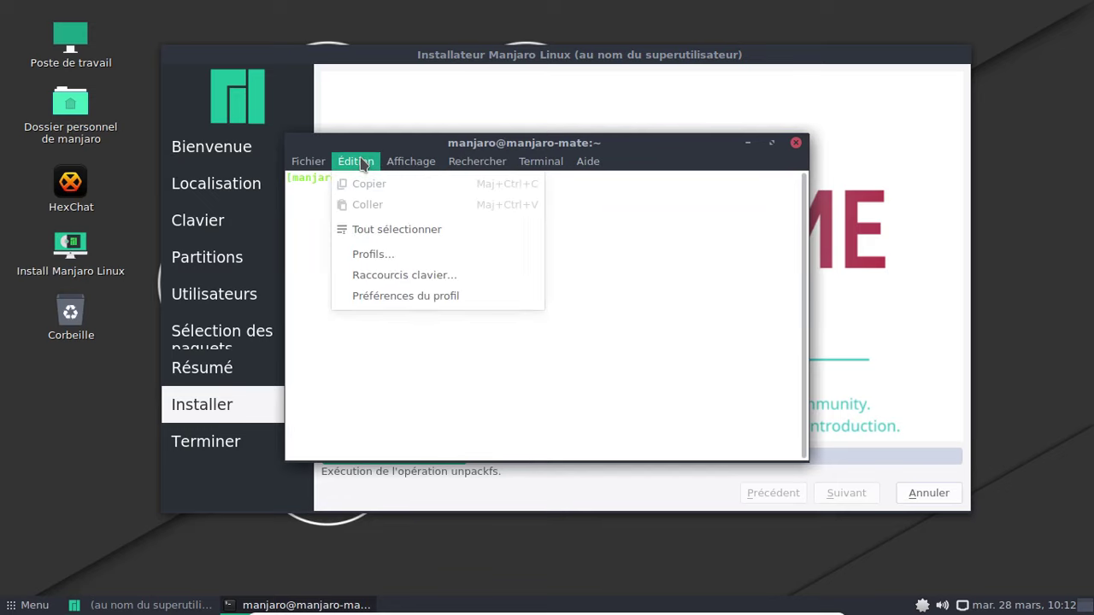
left_click(403, 296)
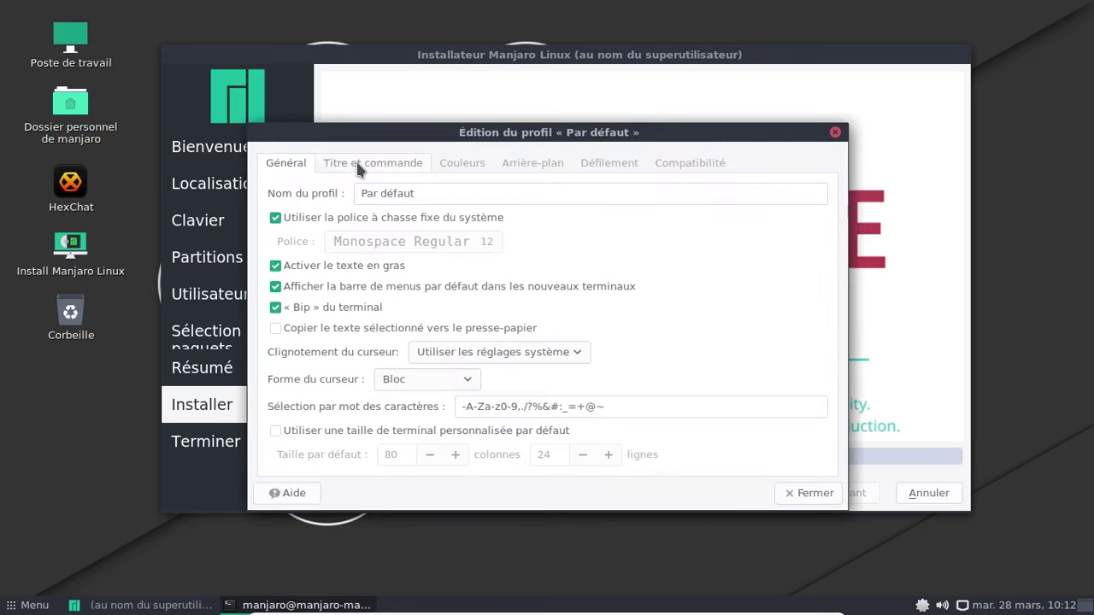
left_click(357, 162)
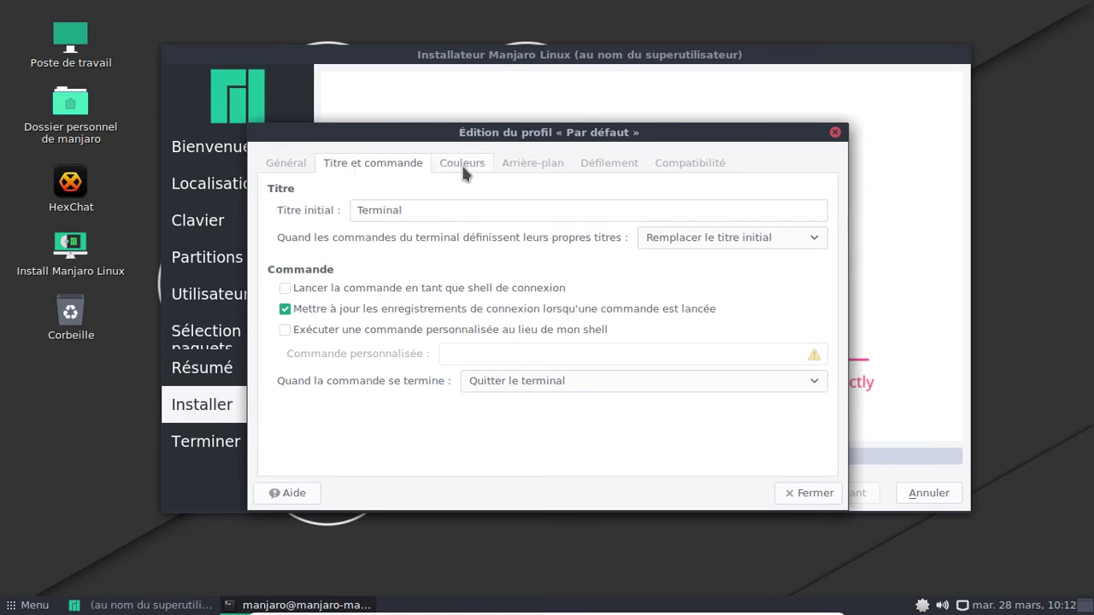
left_click(462, 163)
left_click(389, 208)
left_click(475, 231)
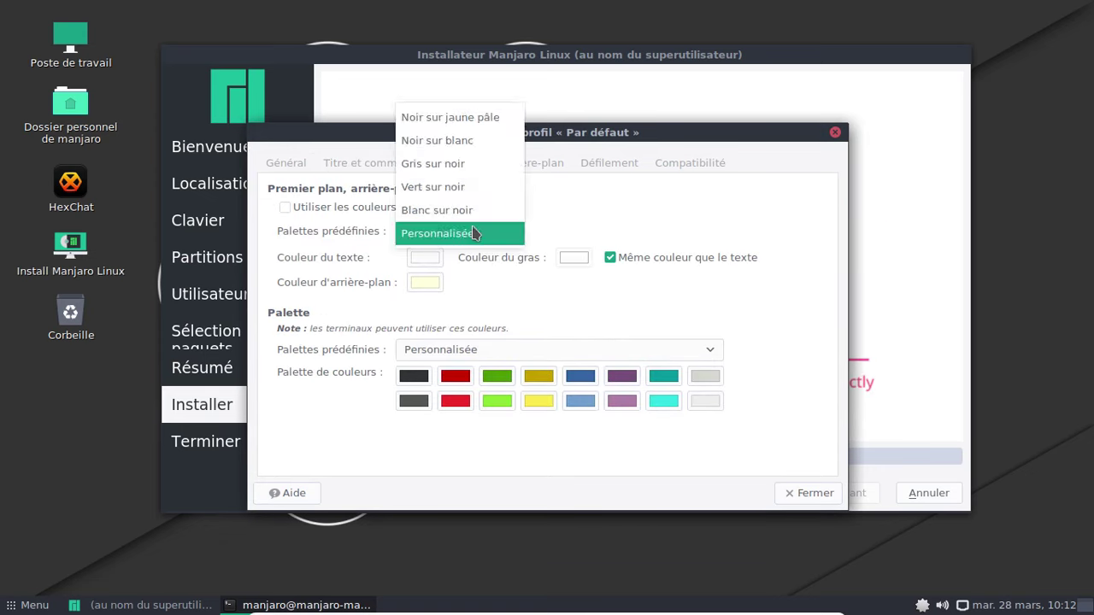
left_click(473, 211)
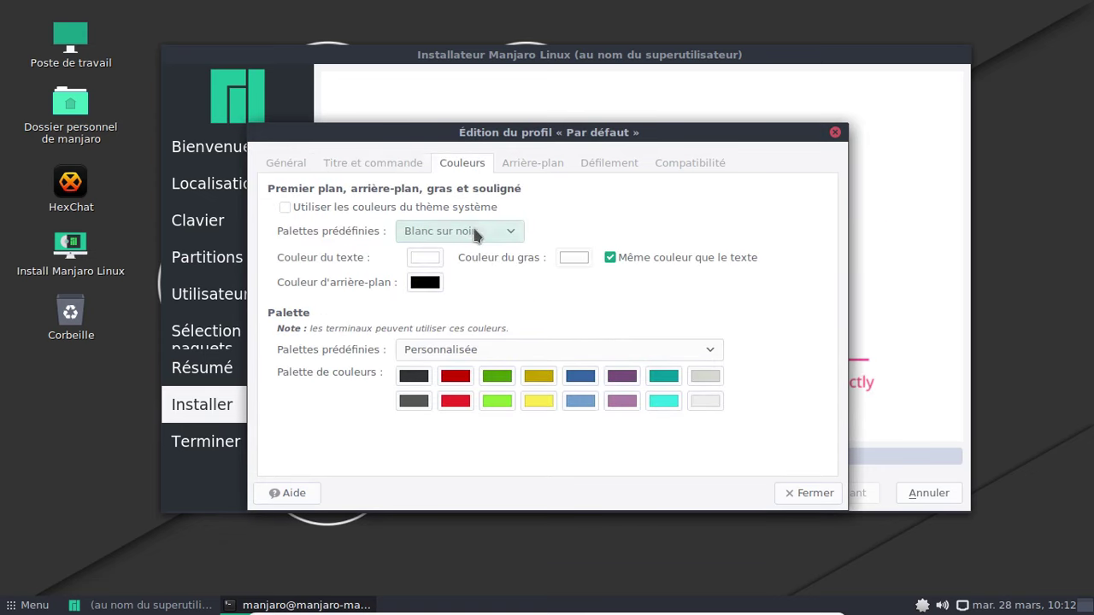
left_click(810, 494)
key("ctrl+plus")
key("ctrl+plus")
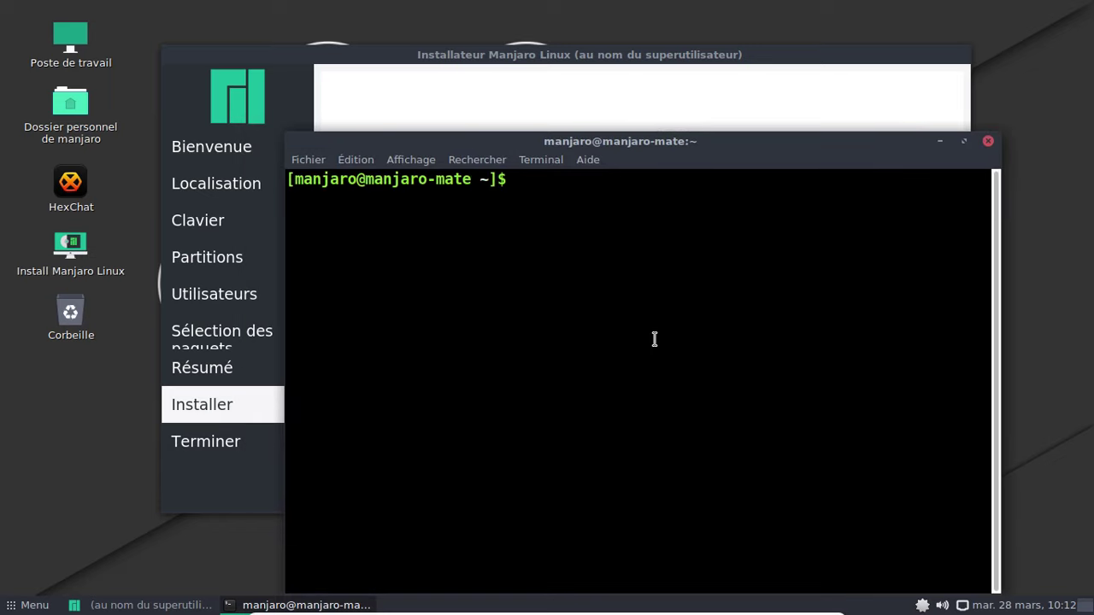
Go to /etc/ in the terminal and open pacman.d/mirrorlist with nano.
type("cd /etc/")
key("Return")
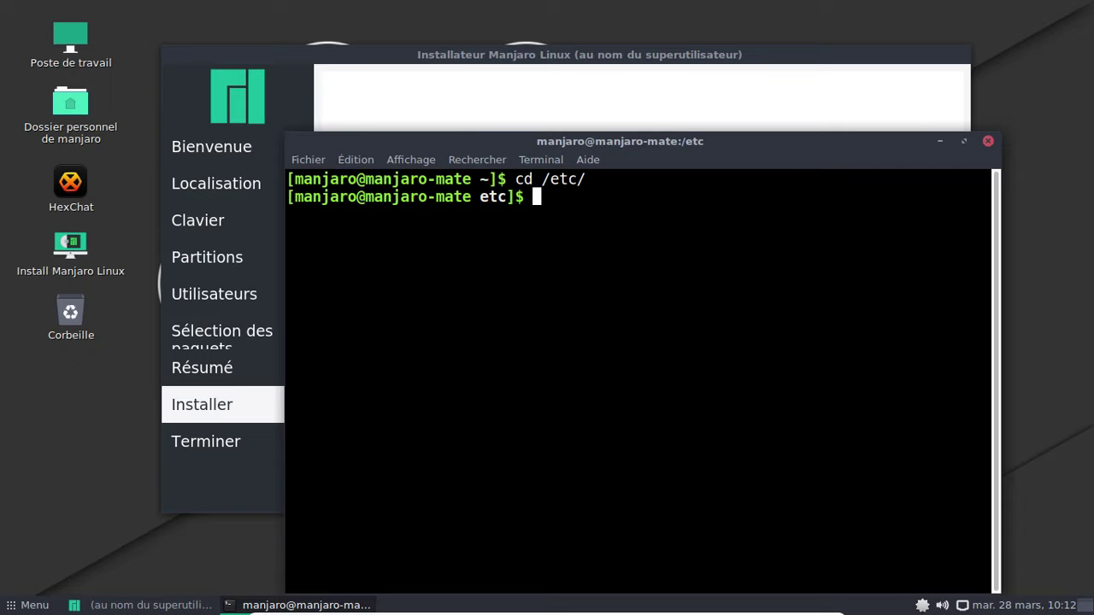
type("ls")
key("BackSpace")
key("BackSpace")
type("nano pacman")
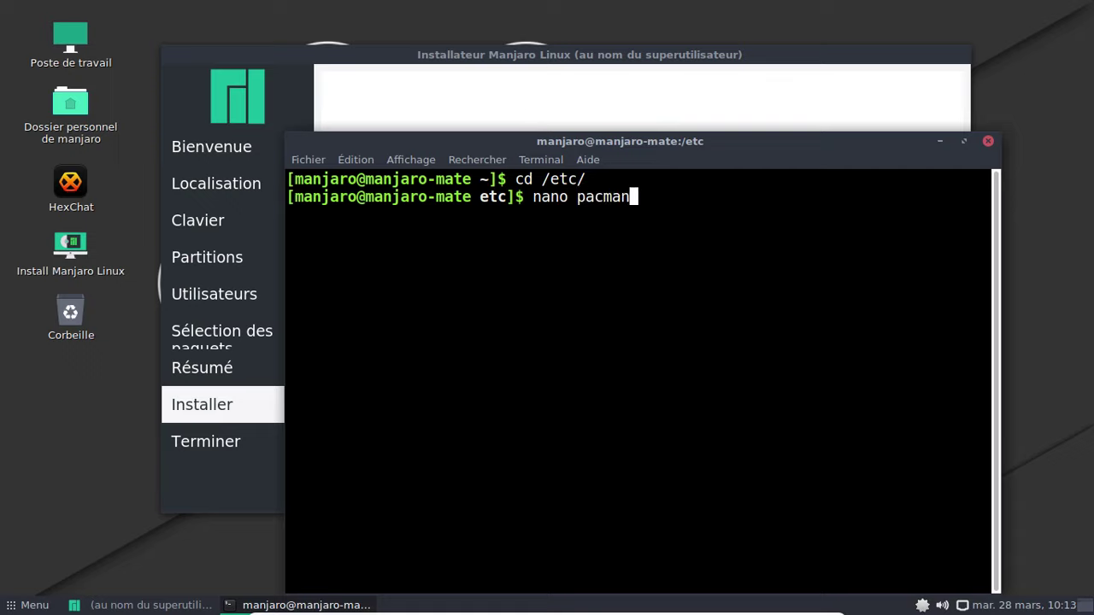
type(".")
key("BackSpace")
key("BackSpace")
key("BackSpace")
key("BackSpace")
key("BackSpace")
key("BackSpace")
key("BackSpace")
type("pacman.d/mirror")
key("Tab")
key("Return")
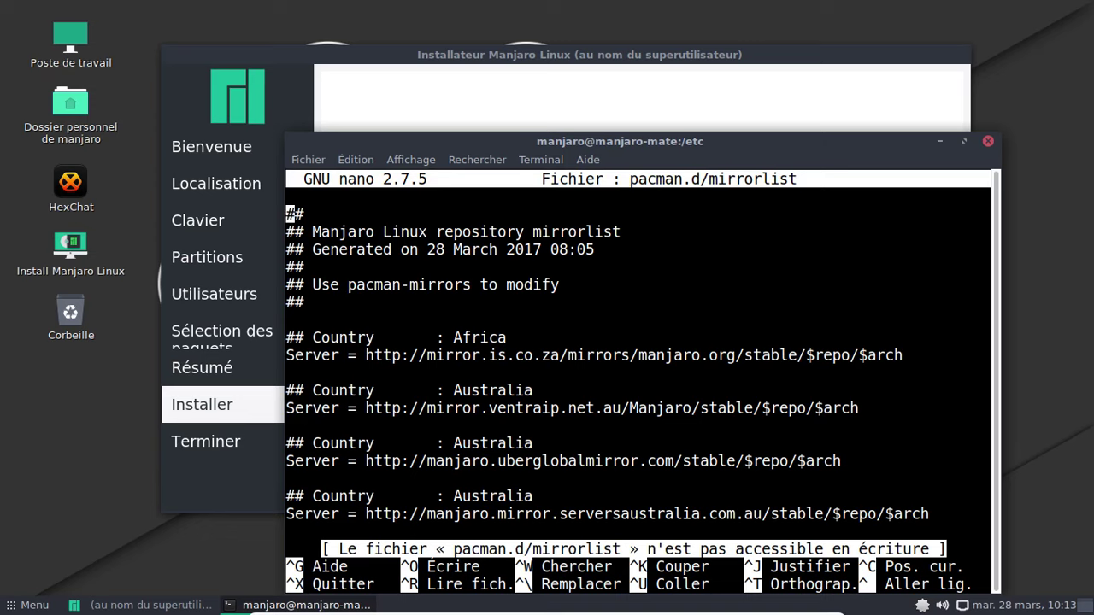
Check the installer's progress, bring the terminal back to the front, and reposition it so the whole window fits the screen.
left_click(531, 54)
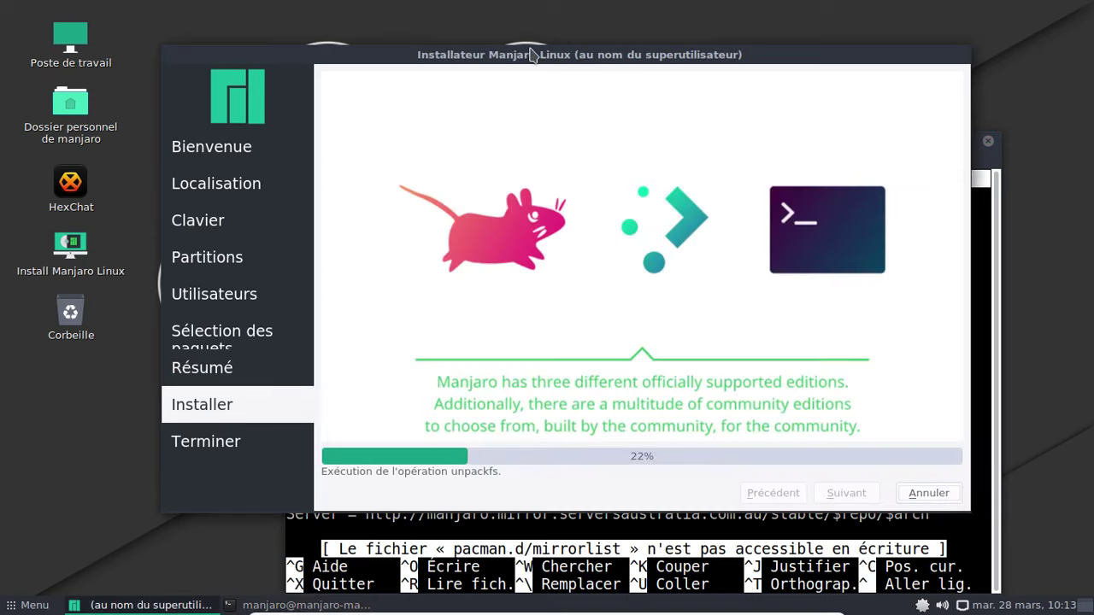
left_click(985, 258)
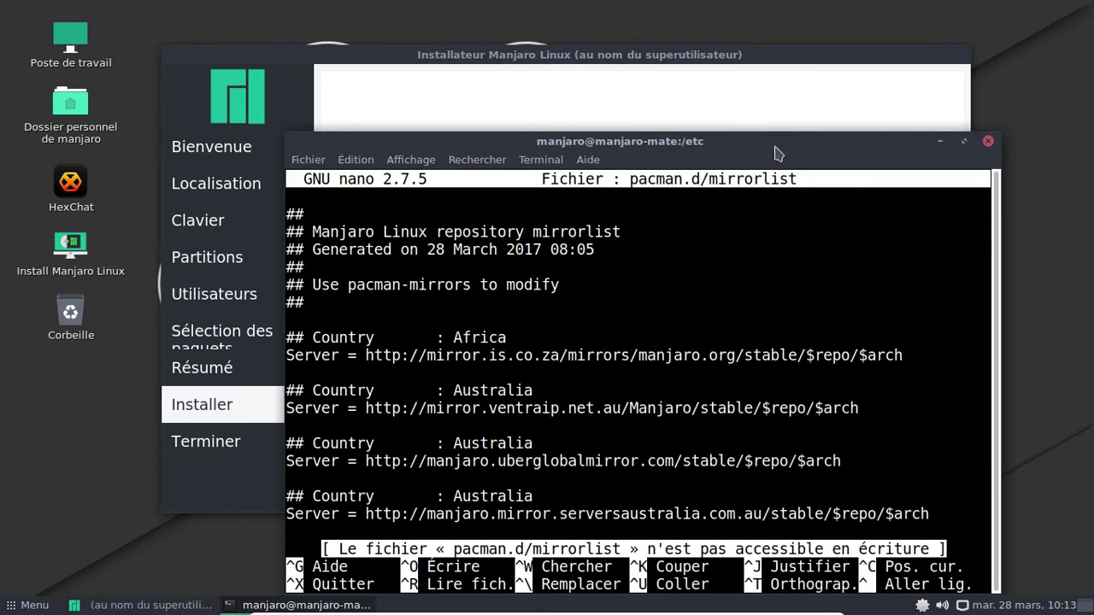
left_click_drag(778, 144, 717, 75)
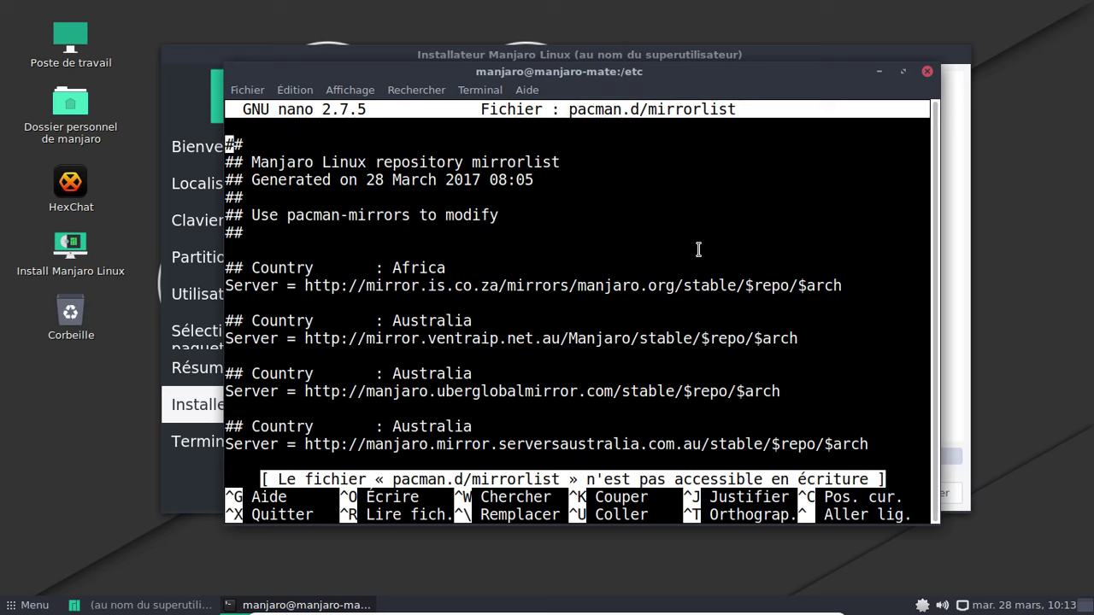
Examine the server entries by country in the pacman mirrorlist and close the terminal.
key("Down")
key("Down")
key("Down")
key("Down")
key("Down")
key("Down")
key("Down")
key("Down")
key("Down")
mouse_move(762, 76)
left_mouse_down()
mouse_move(771, 305)
mouse_move(750, 493)
mouse_move(935, 586)
mouse_move(738, 537)
mouse_move(748, 82)
left_mouse_up()
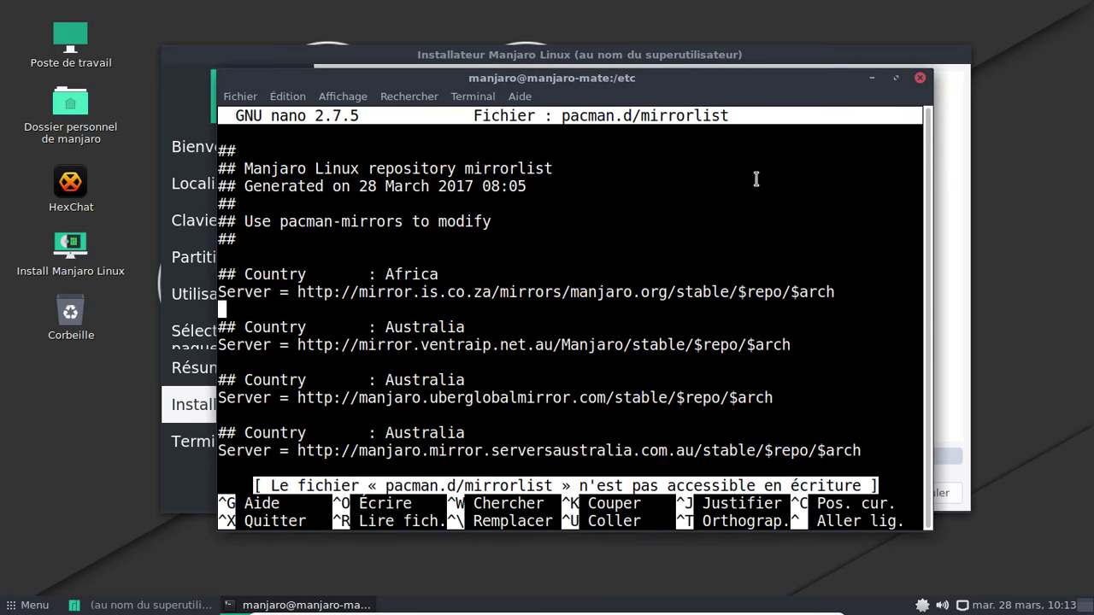
left_click(919, 78)
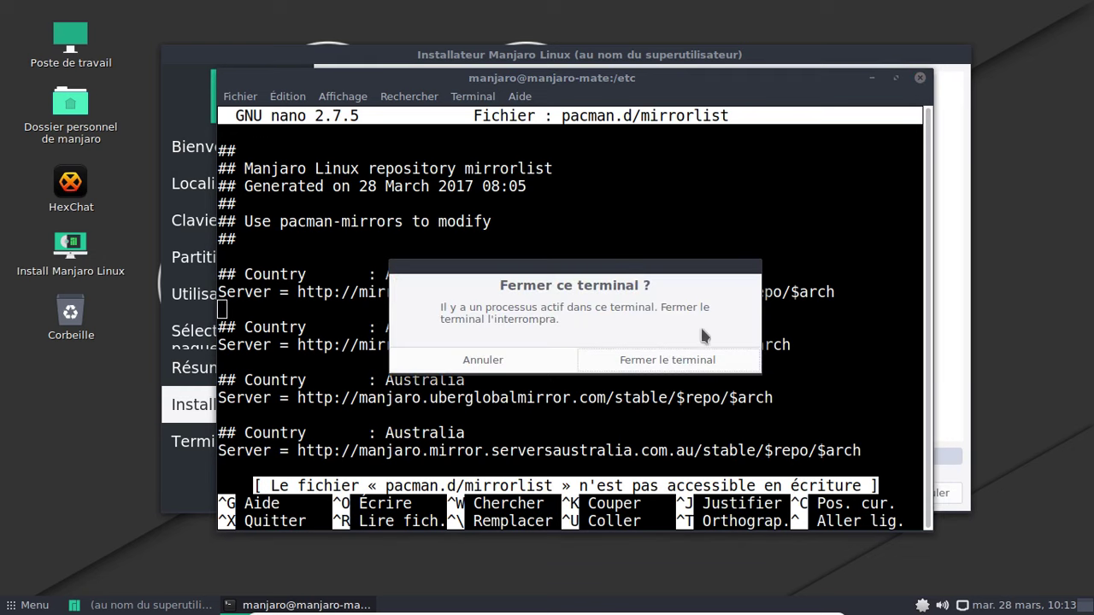
left_click(678, 360)
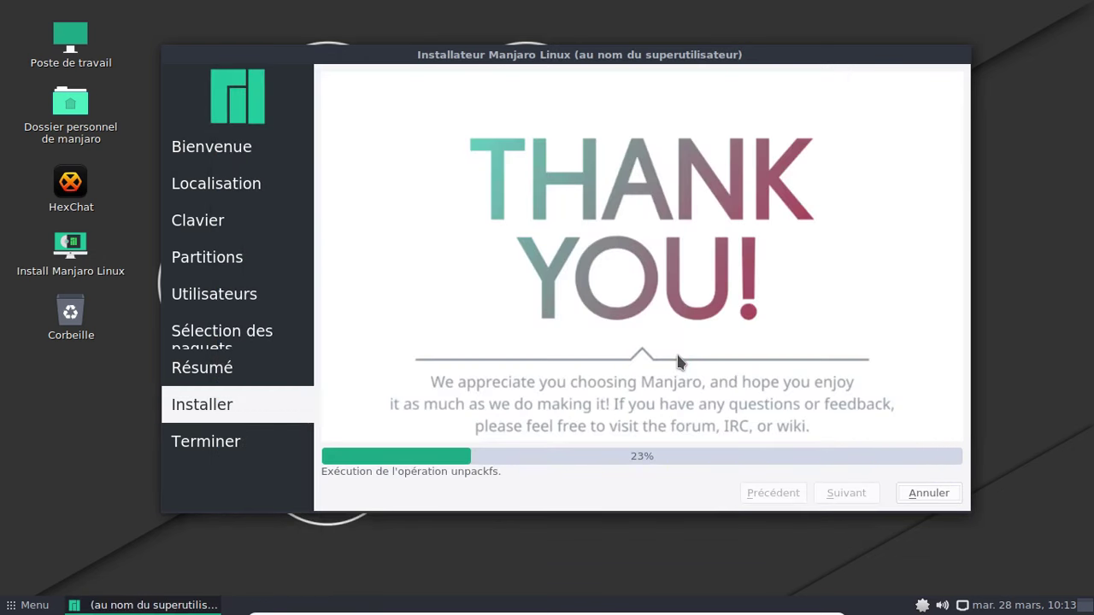
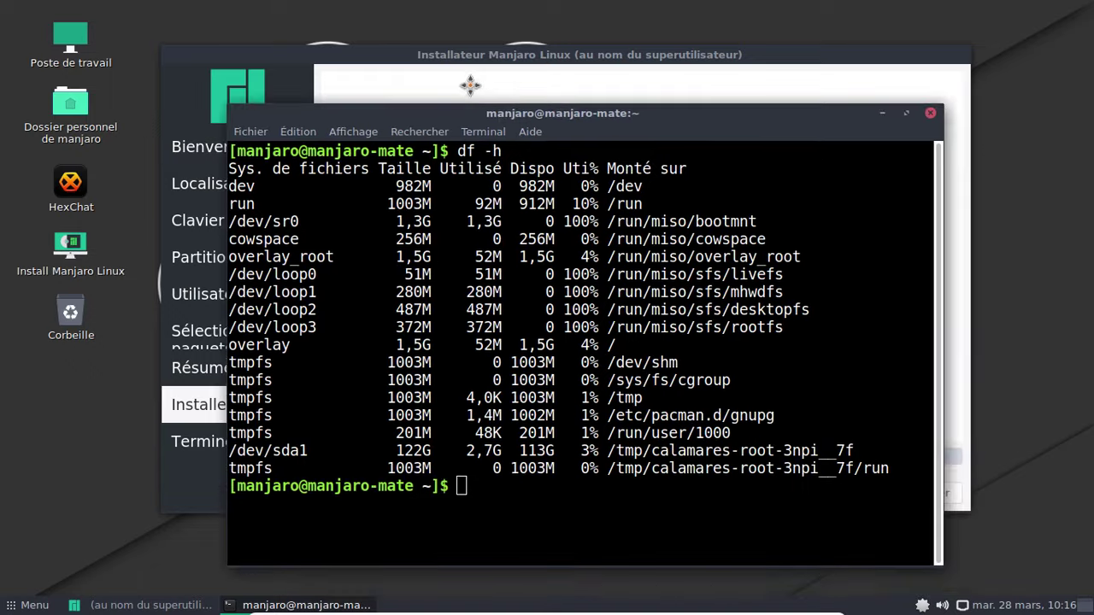
Check the installer's progress, return to the terminal, and clear the df -h output.
left_click(779, 57)
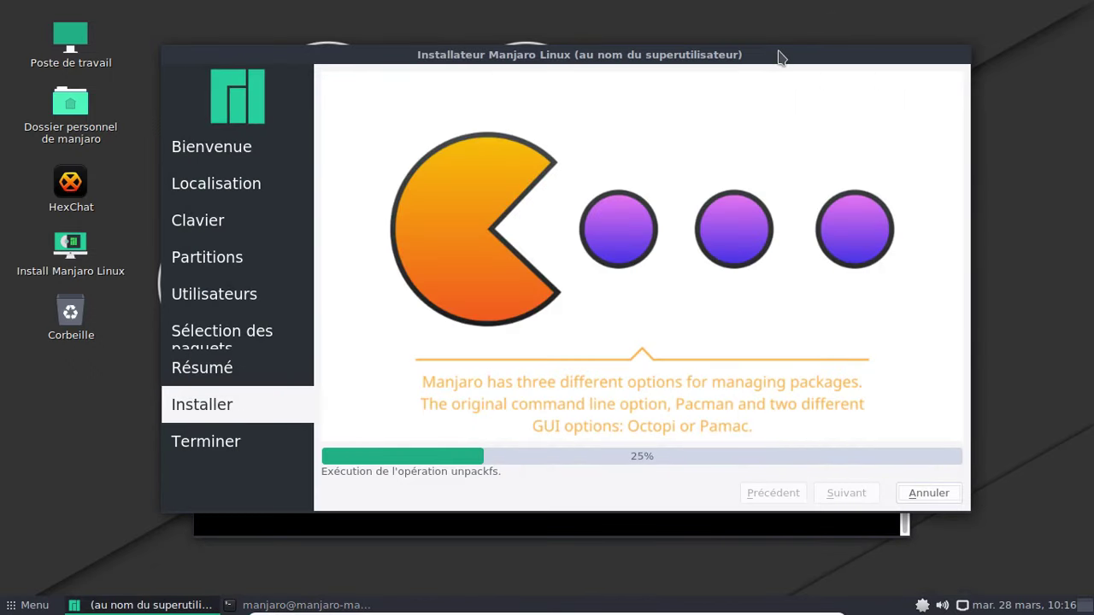
key("alt+Tab")
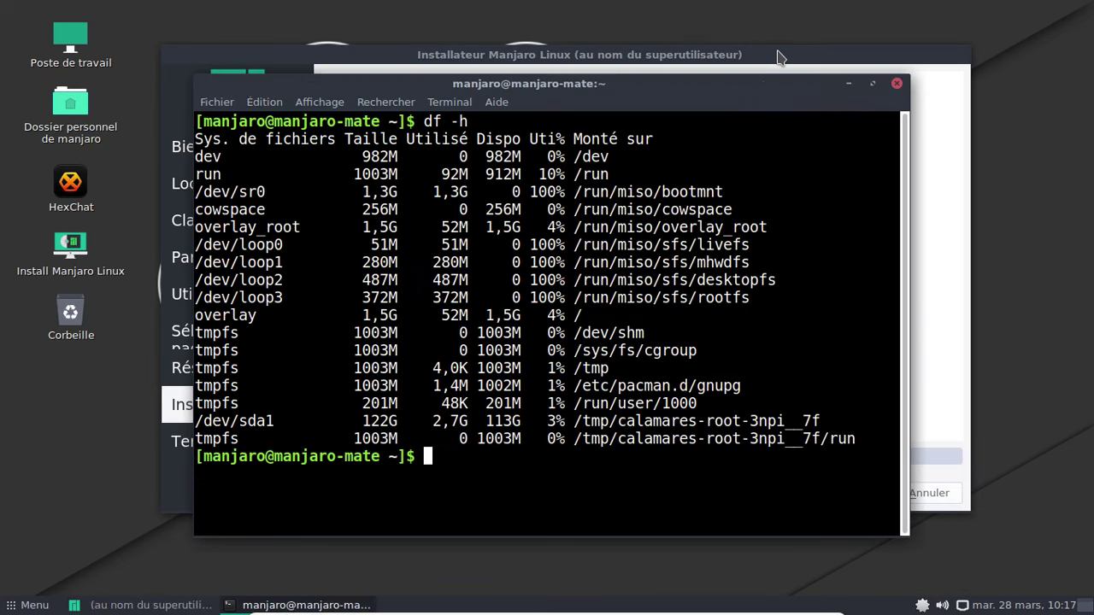
type("clear")
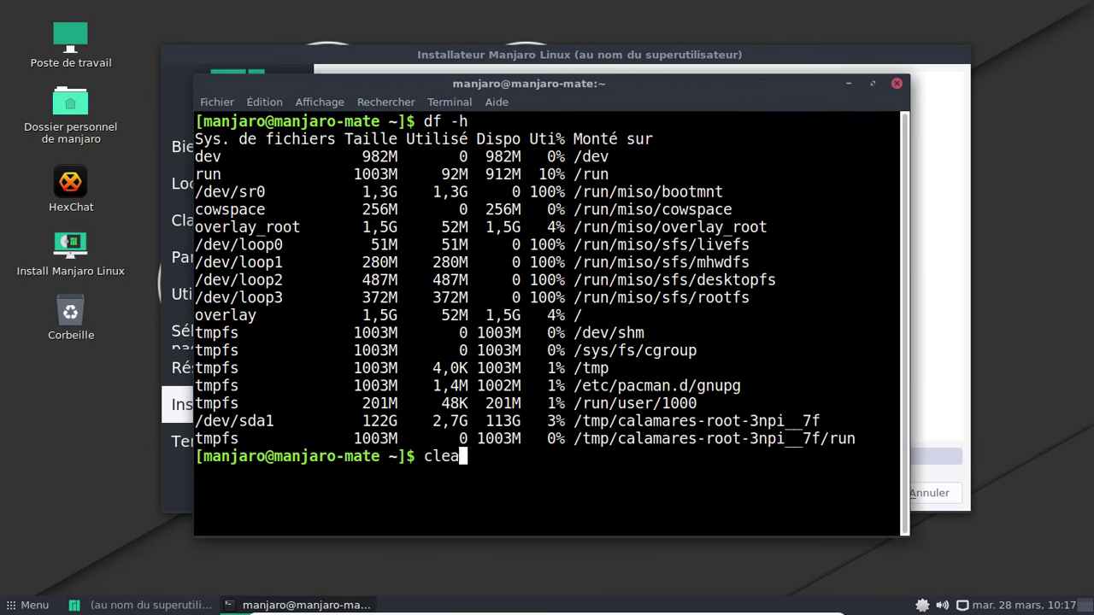
key("Return")
Rerun df -h in the terminal to check the disk usage of the mounted file systems.
key("Up")
key("Up")
key("Up")
key("Up")
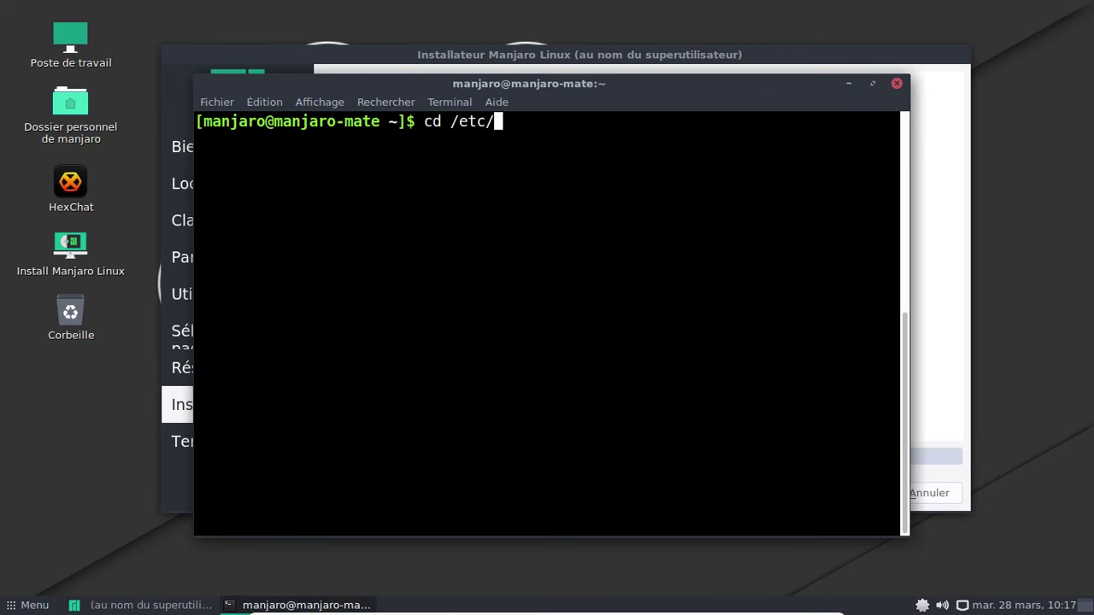
key("Down")
key("Down")
key("Down")
key("Down")
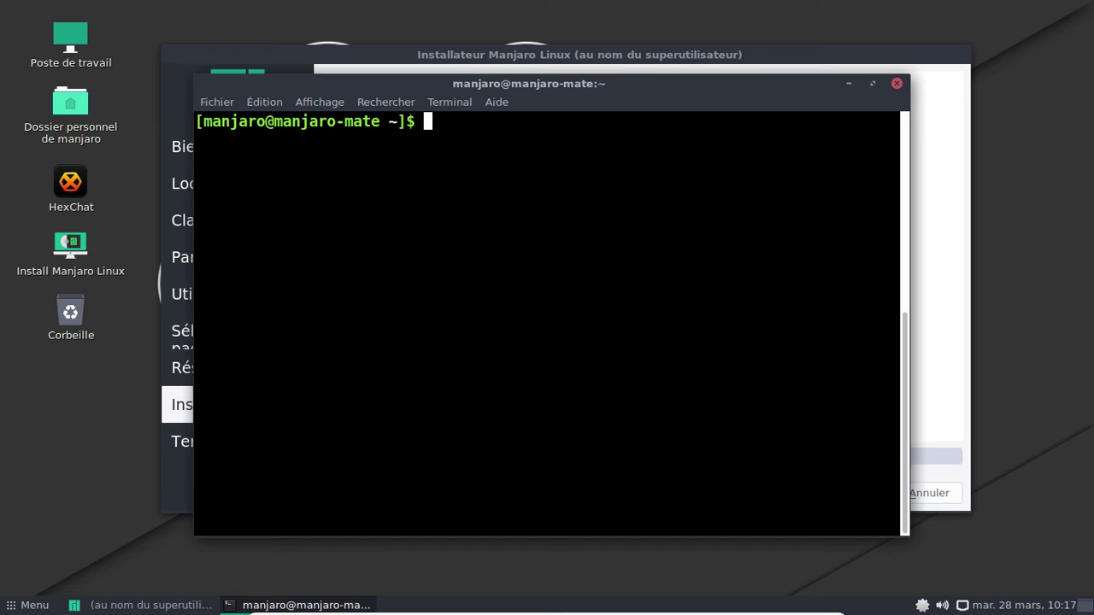
key("Up")
key("Up")
key("Return")
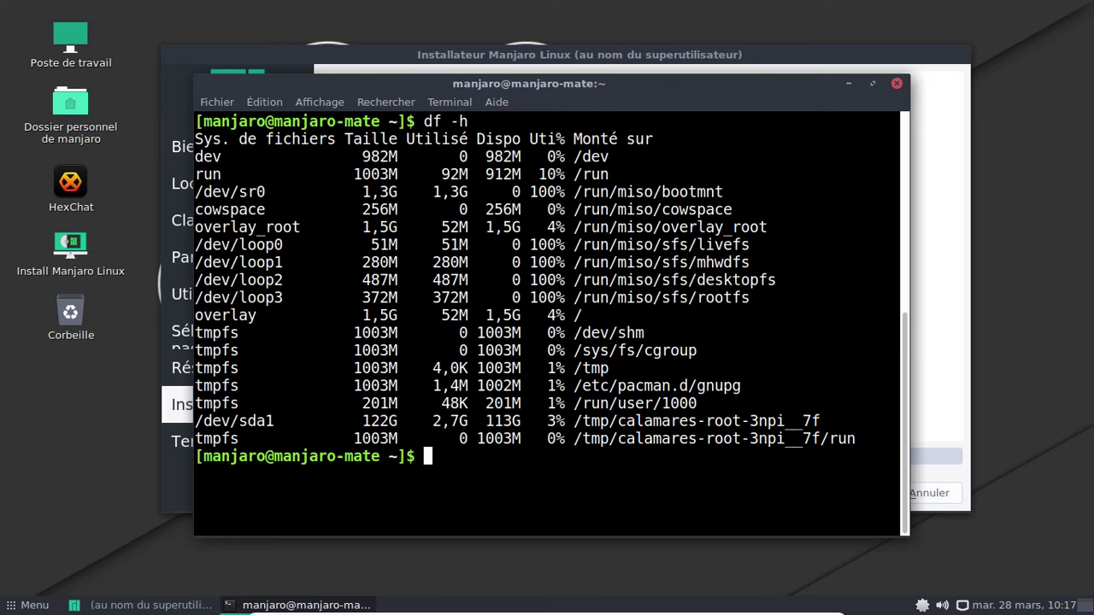
Check the installer's progress, return to the terminal, and try to open pacman.d/mirrorlist with nano from the home directory.
key("alt+Tab")
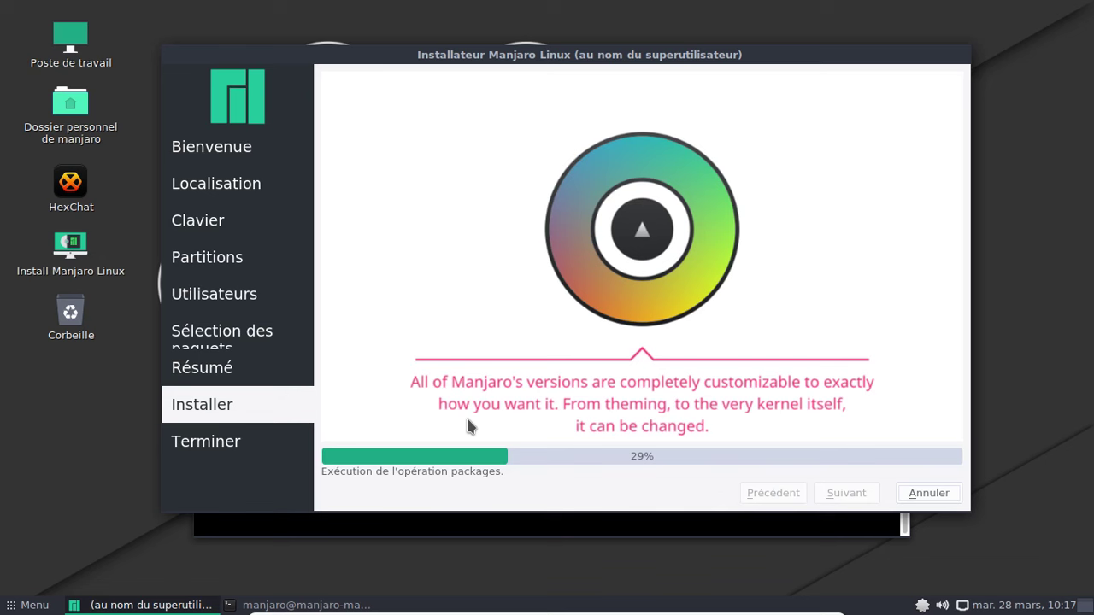
left_click(479, 519)
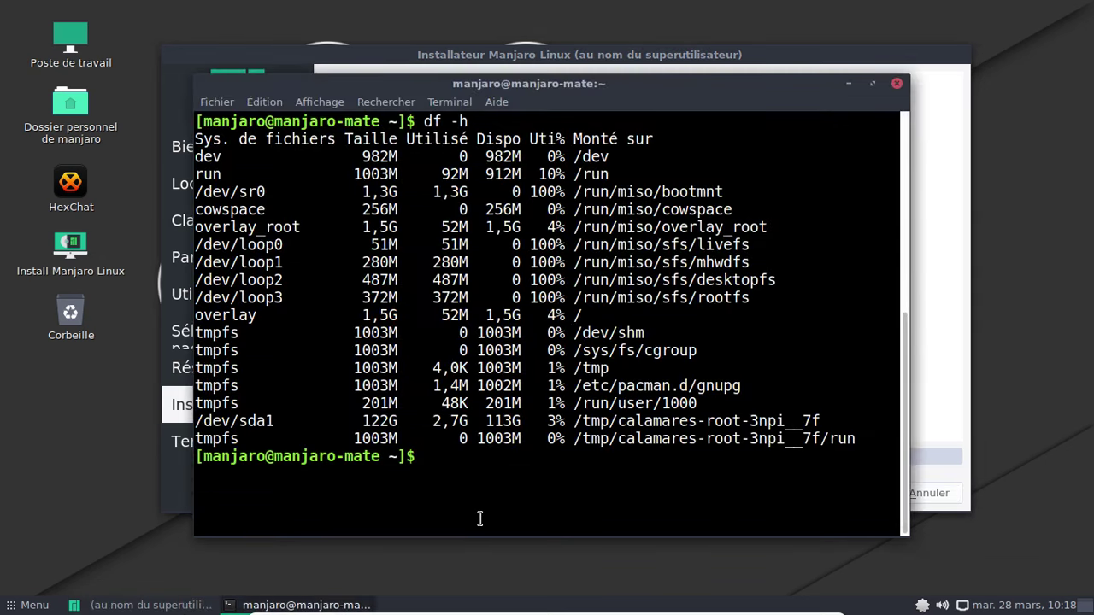
key("Up")
key("Up")
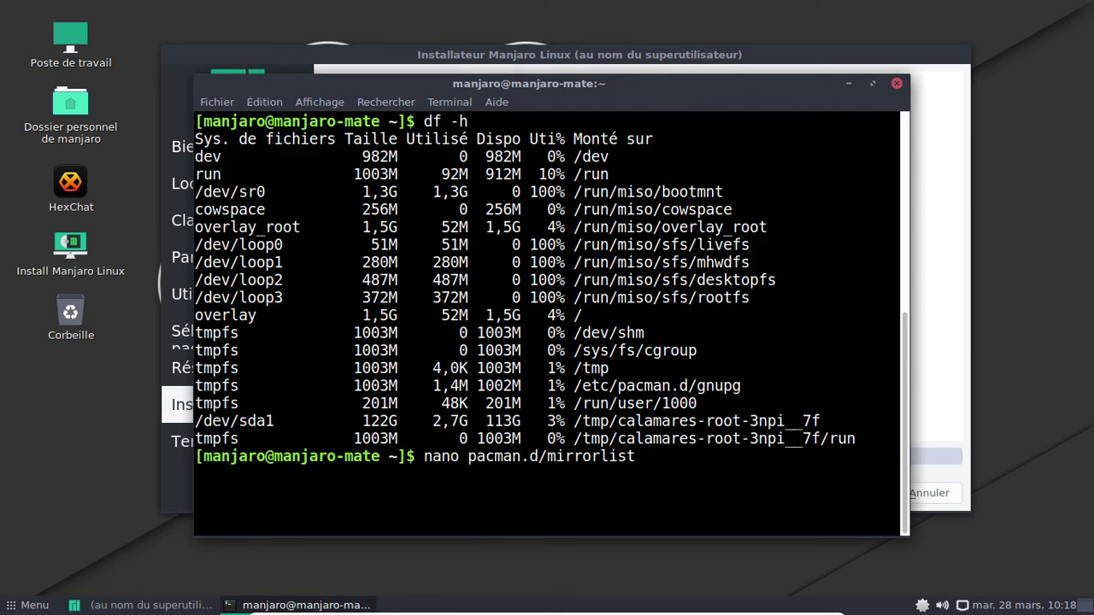
key("Return")
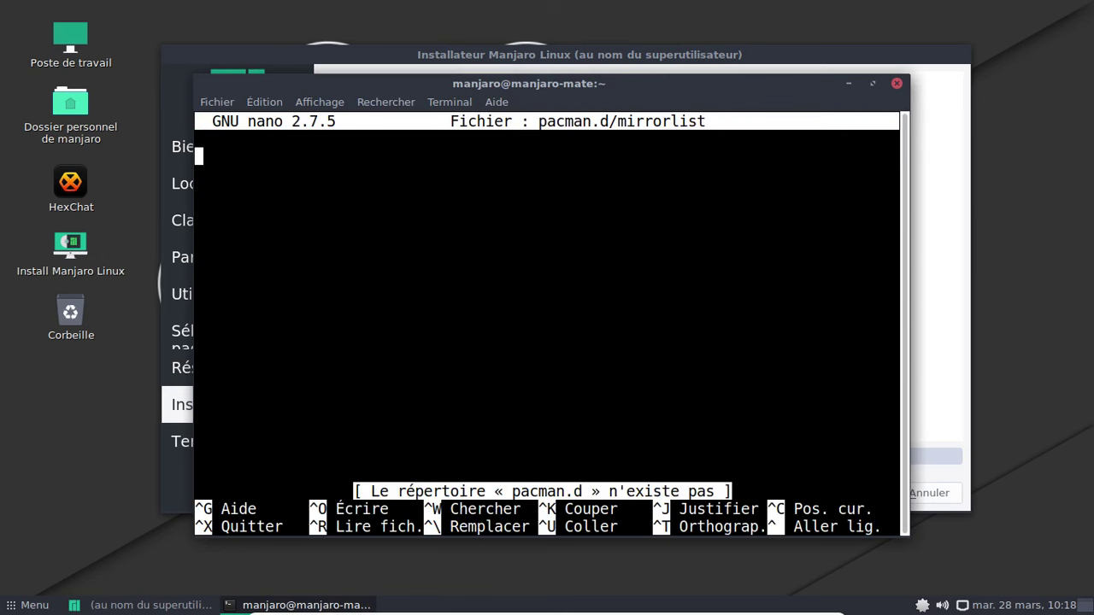
key("ctrl+x")
Open /etc/pacman.d/mirrorlist with nano using its full path.
key("Up")
key("Home")
key("Right")
key("Right")
key("Right")
key("Right")
key("Right")
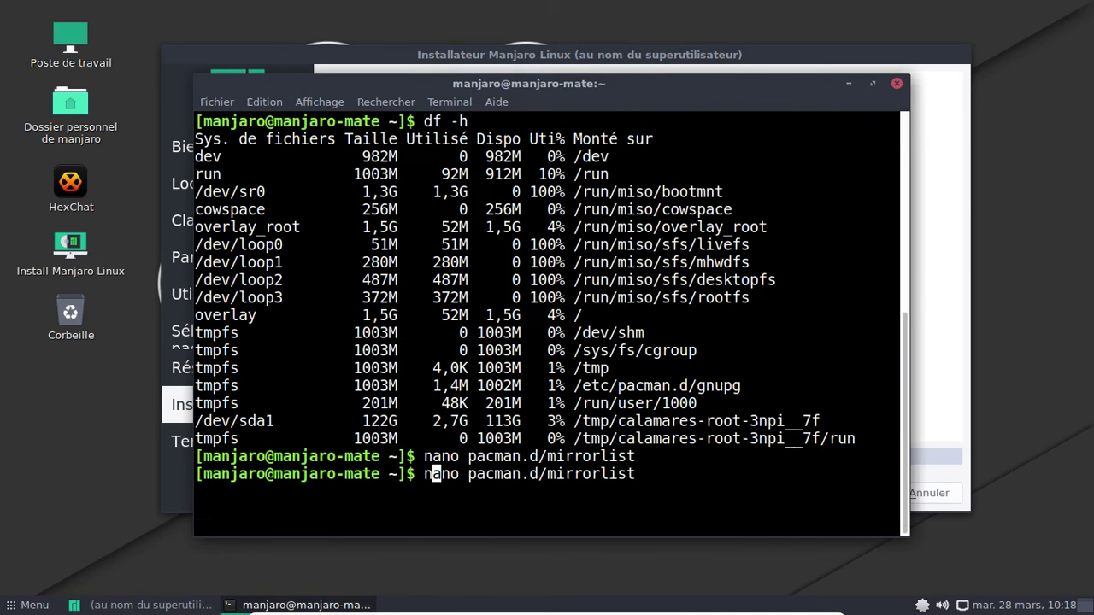
type("/etc/")
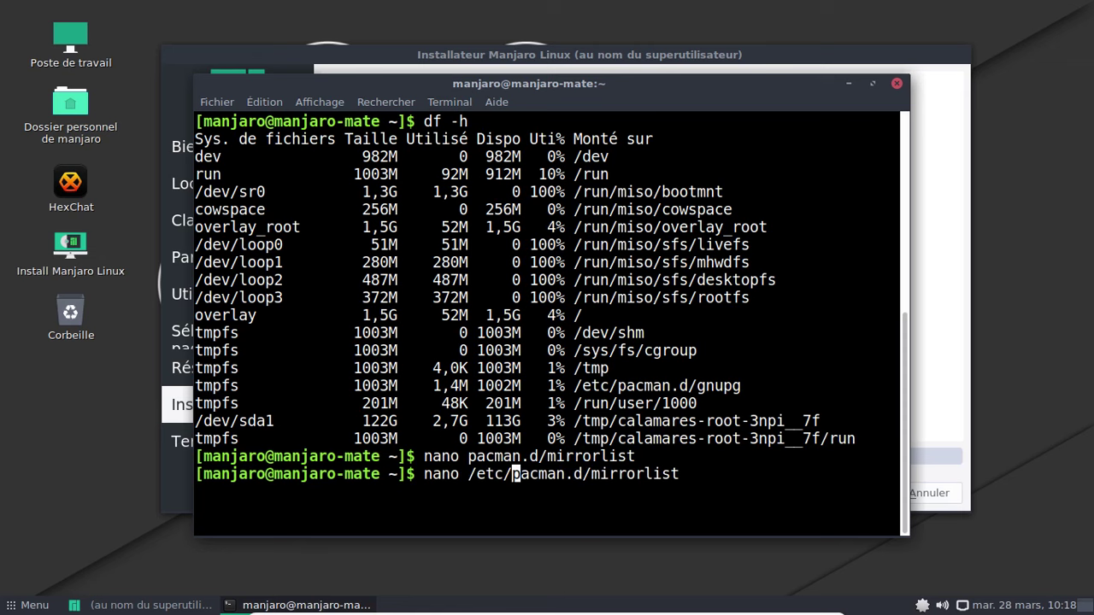
key("Return")
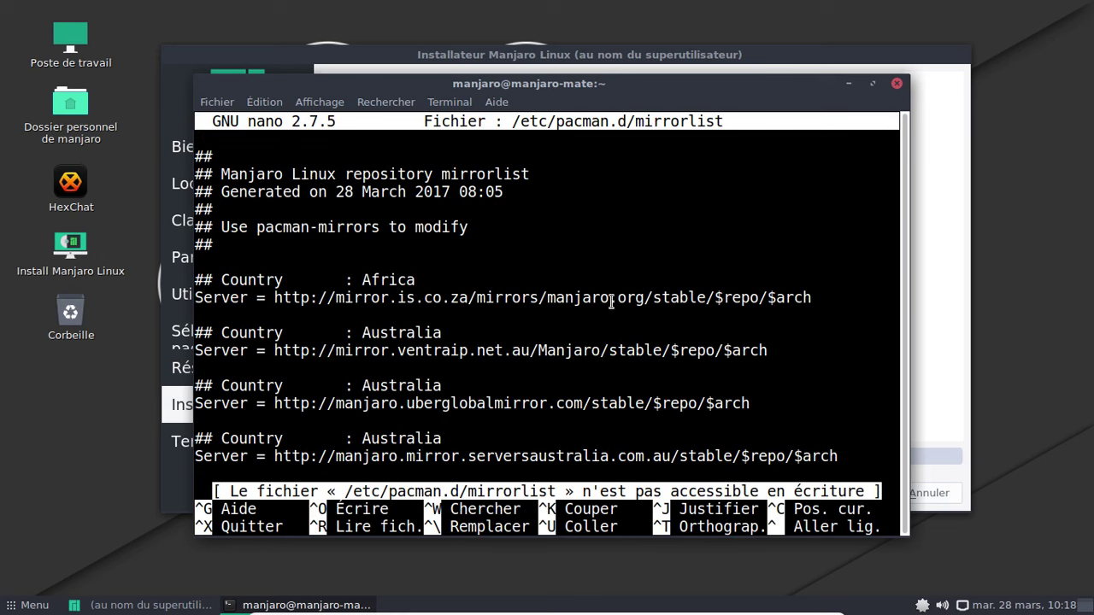
Bring the installer to the front and cancel the running Manjaro installation, confirming the cancellation.
left_click(507, 60)
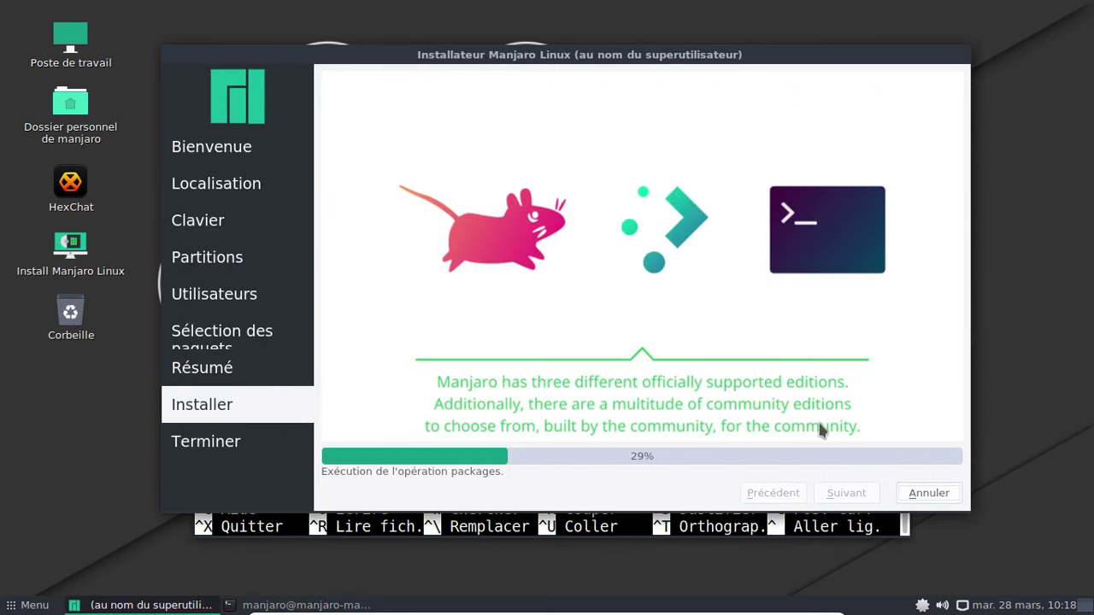
left_click(911, 492)
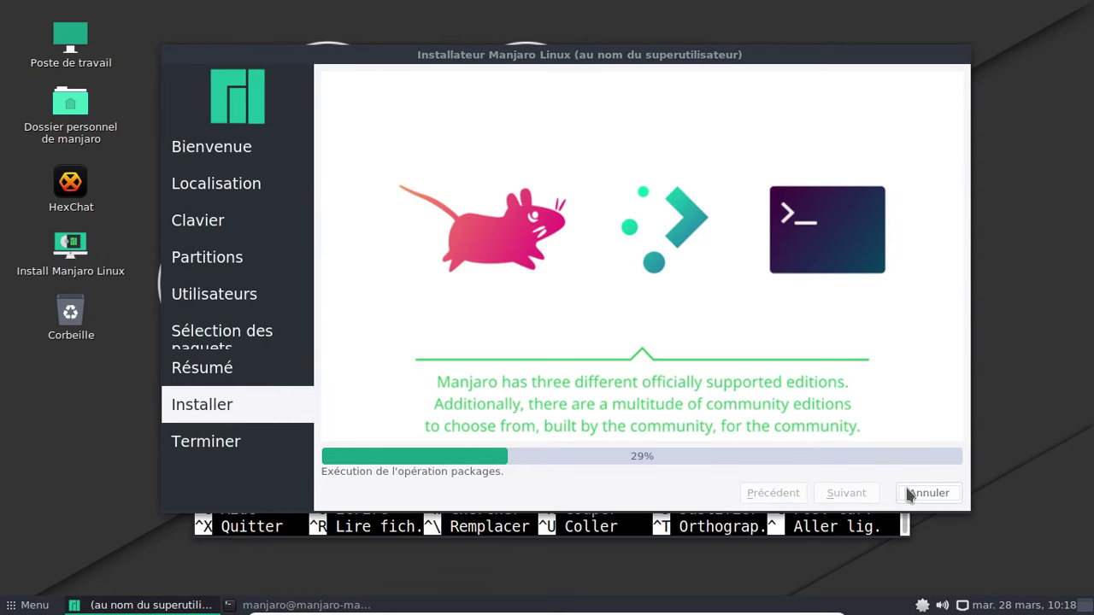
left_click(657, 285)
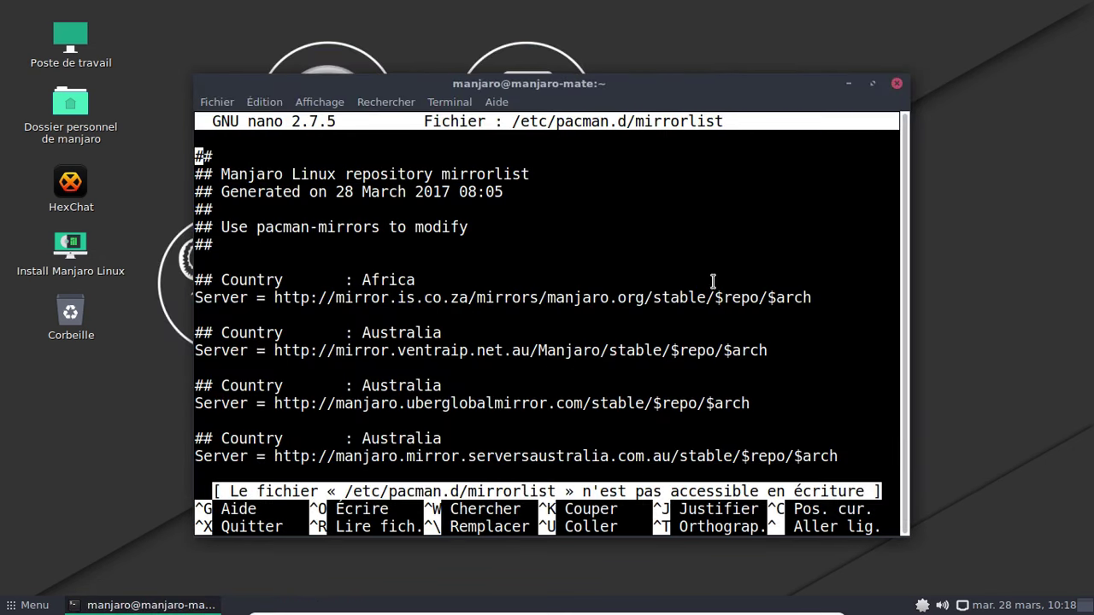
Exit nano and regenerate the mirror list with sudo pacman-mirrors -g.
key("ctrl+x")
type("sudo pac")
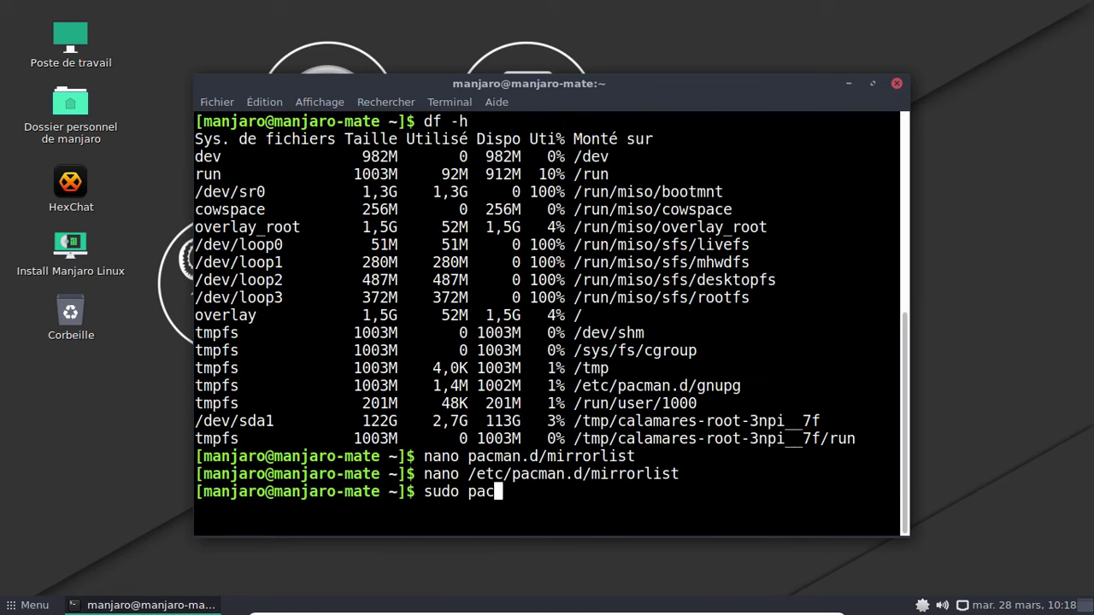
type("man-mirror")
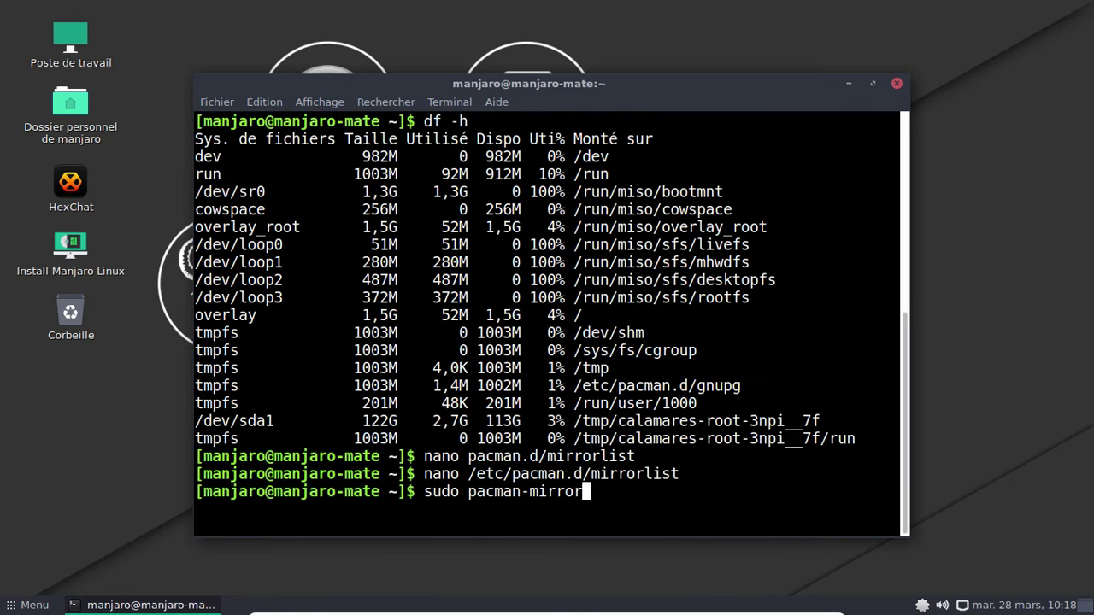
type("s -g")
key("Return")
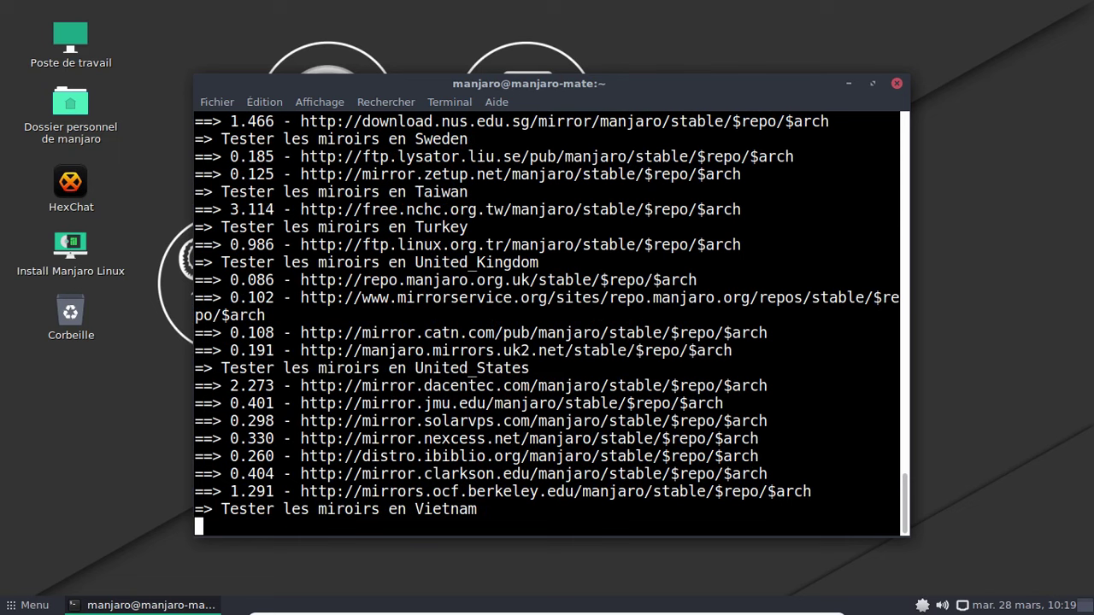
Reopen the regenerated /etc/pacman.d/mirrorlist in nano.
key("Up")
key("Up")
key("Return")
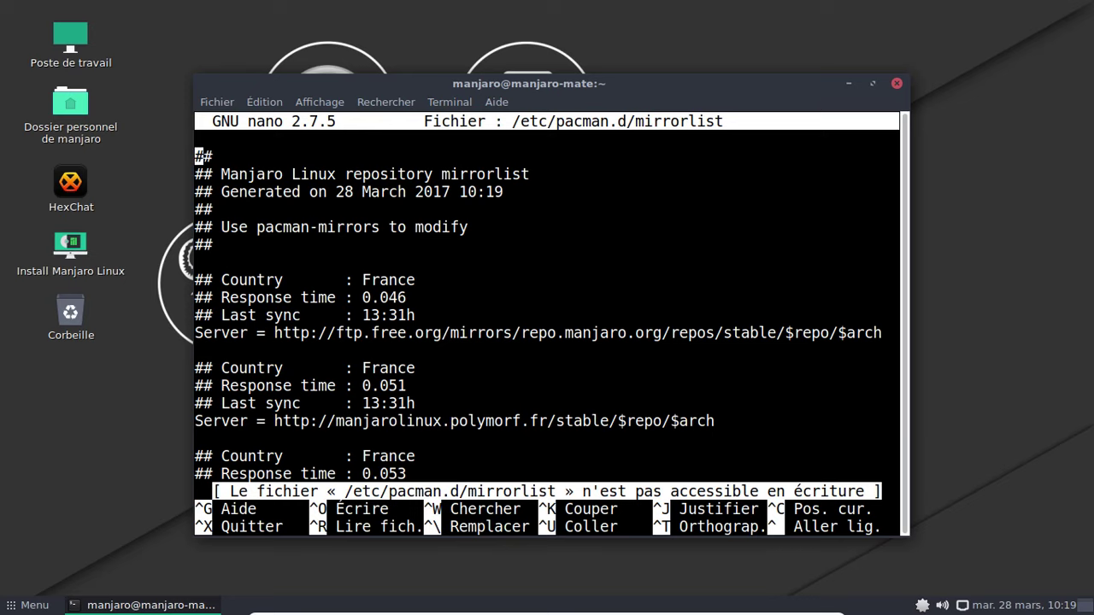
Examine the countries, response times and last sync values of the mirrors through the end of the mirrorlist.
key("Page_Down")
key("Page_Down")
key("Page_Down")
key("Page_Down")
key("Page_Down")
key("Page_Down")
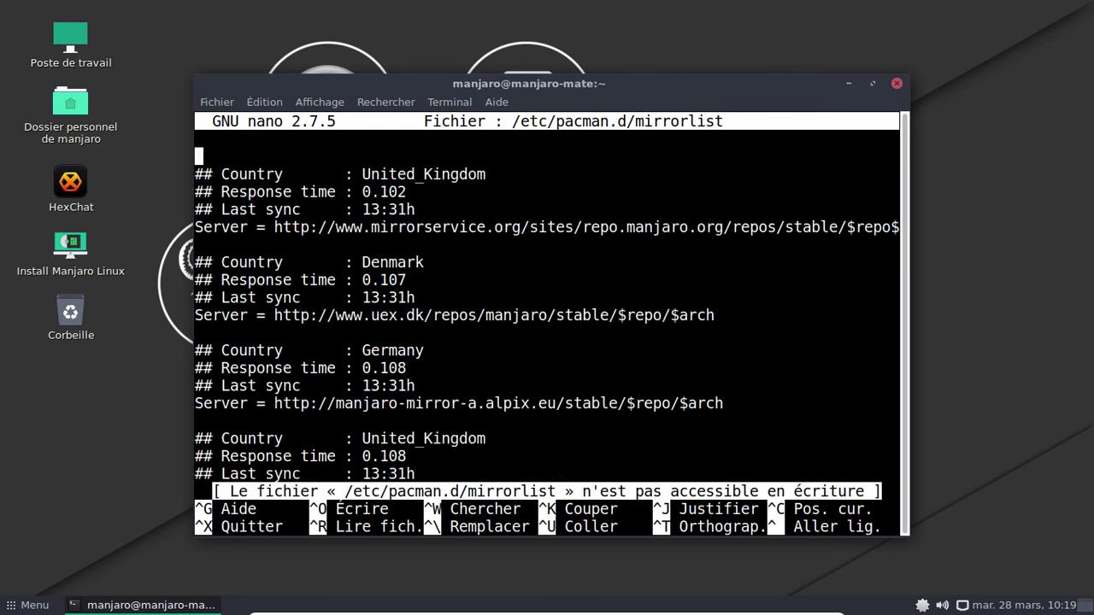
key("Page_Down")
key("Page_Down")
key("Page_Down")
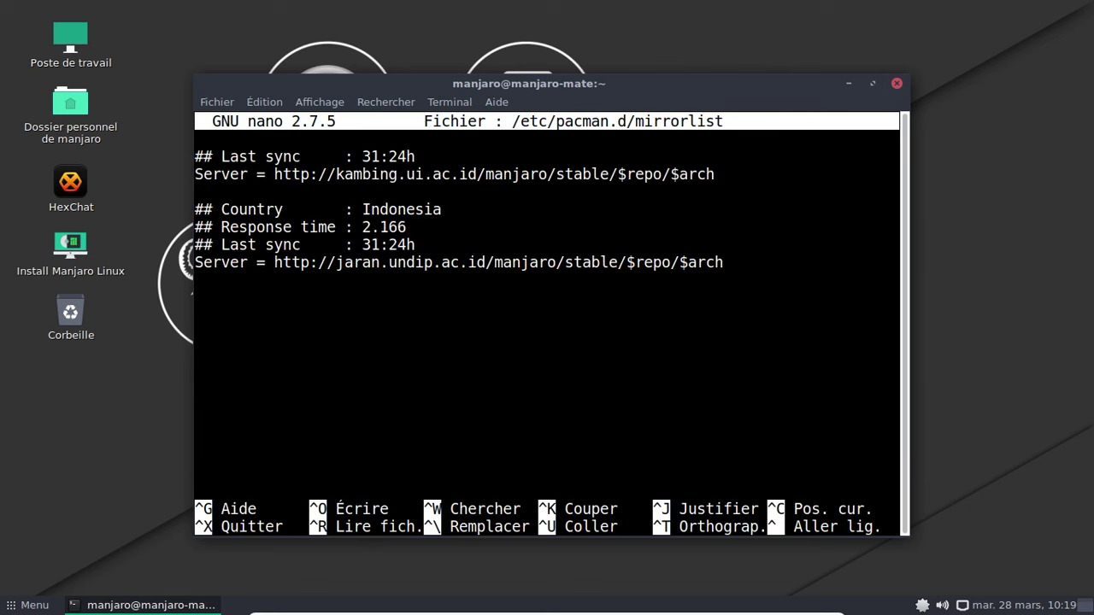
key("Up")
key("Up")
key("Up")
key("Up")
key("Up")
key("Up")
key("Up")
key("Up")
key("Up")
key("Up")
key("Up")
key("Up")
key("Up")
key("Up")
key("Up")
key("Up")
key("Up")
key("Up")
key("Up")
key("Up")
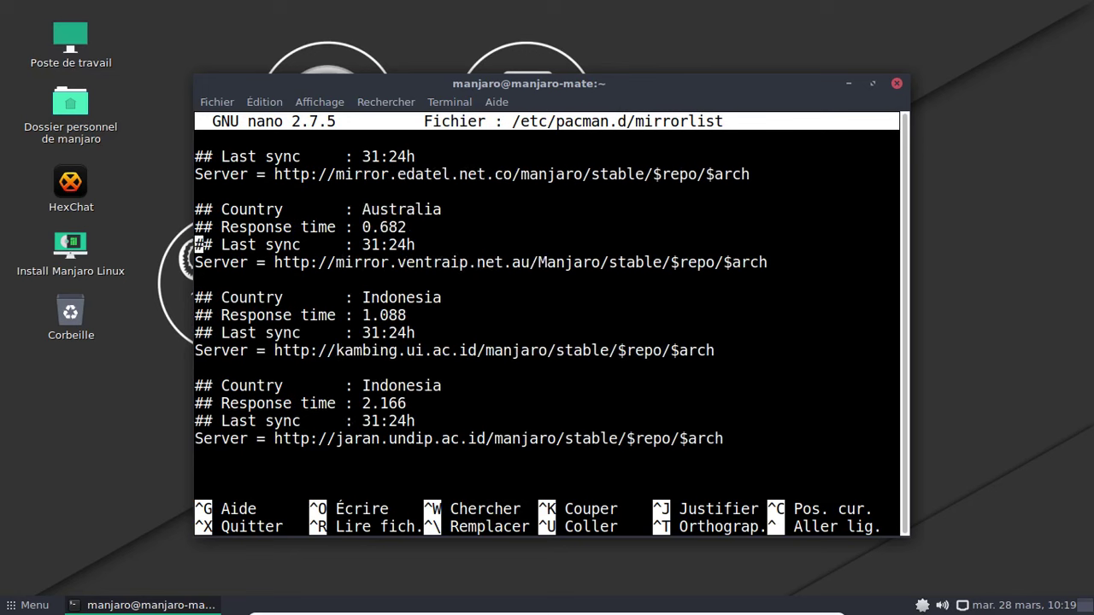
key("Up")
key("Up")
key("Up")
key("Up")
key("Up")
key("Up")
key("Up")
key("Up")
key("Up")
key("Up")
key("Up")
key("Up")
key("Up")
key("Up")
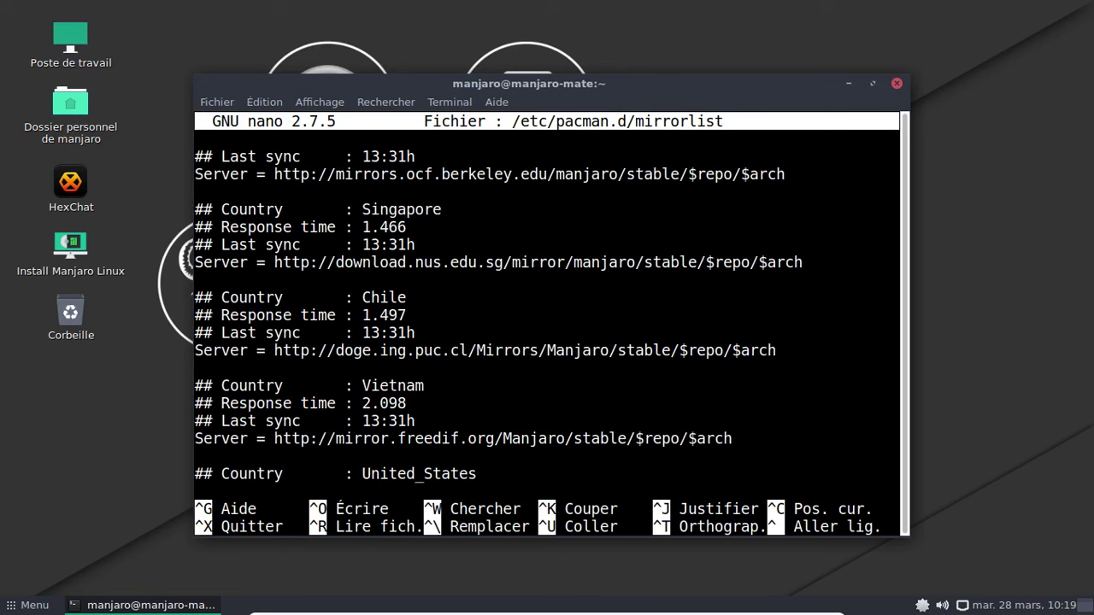
Search the mirrorlist for ".za".
key("ctrl+w")
type(".za")
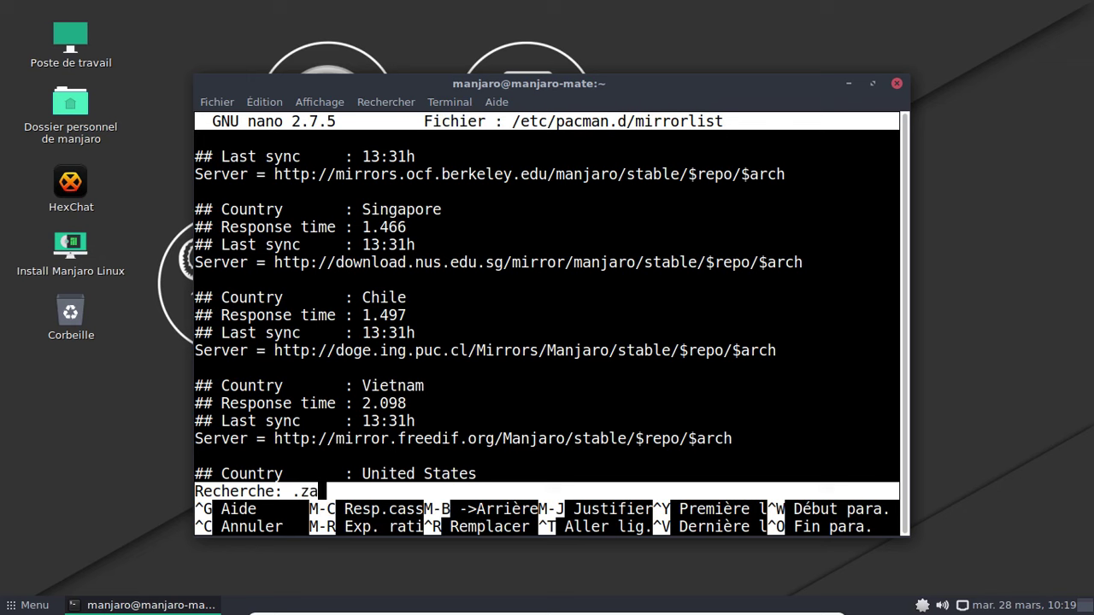
key("Return")
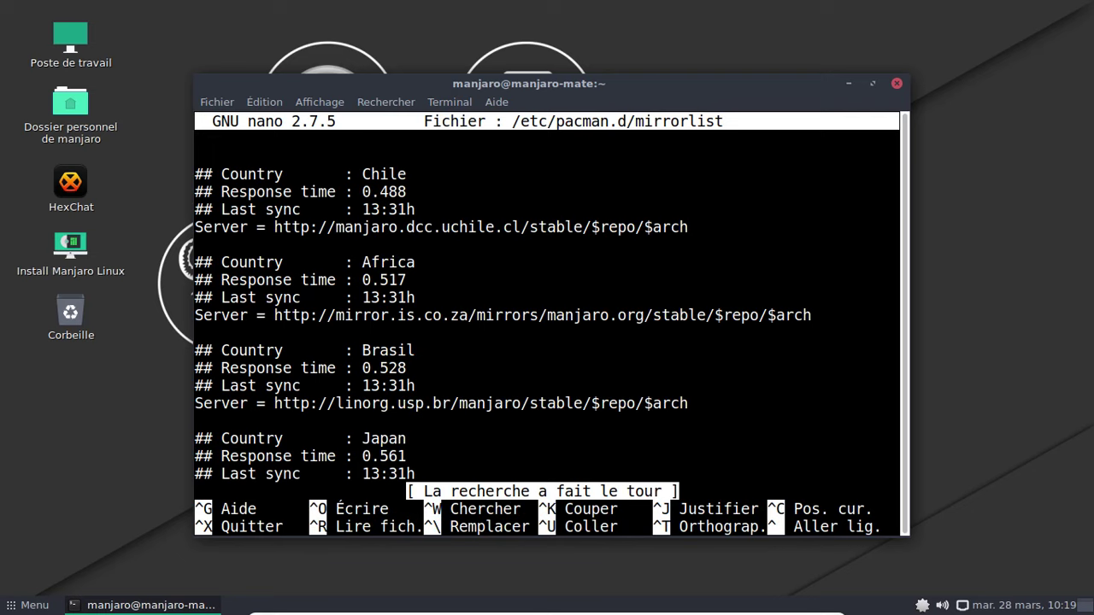
Review the mirror entries back up to the beginning of the file and close the terminal despite the active process.
key("Page_Up")
key("Page_Up")
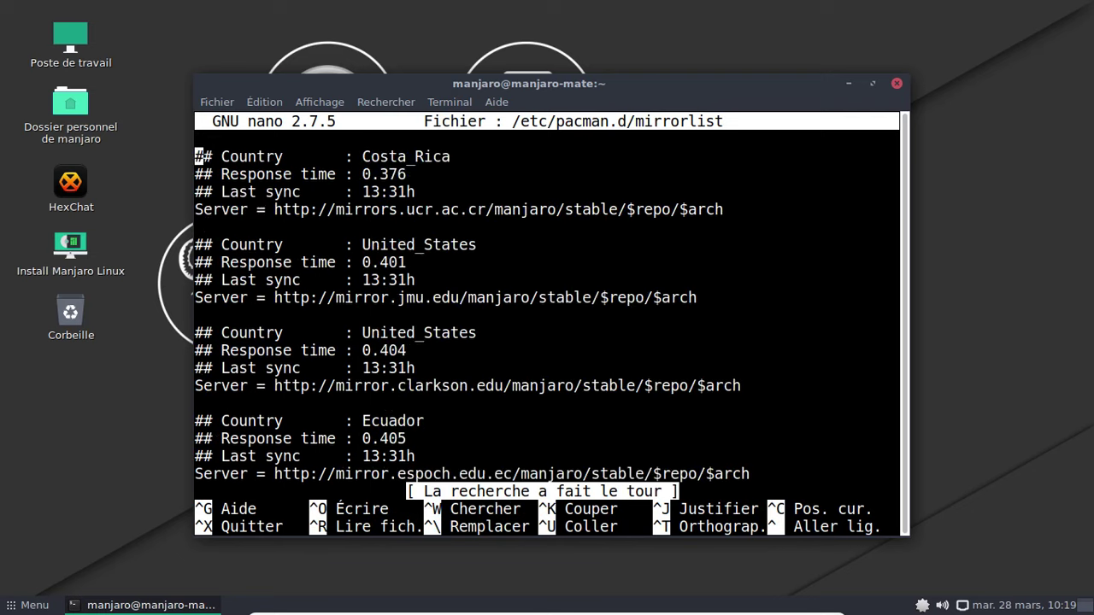
key("Page_Up")
key("Page_Up")
key("Page_Up")
key("Page_Up")
key("Page_Up")
key("Page_Up")
key("Page_Up")
key("Page_Up")
key("Page_Up")
key("Page_Up")
key("Page_Up")
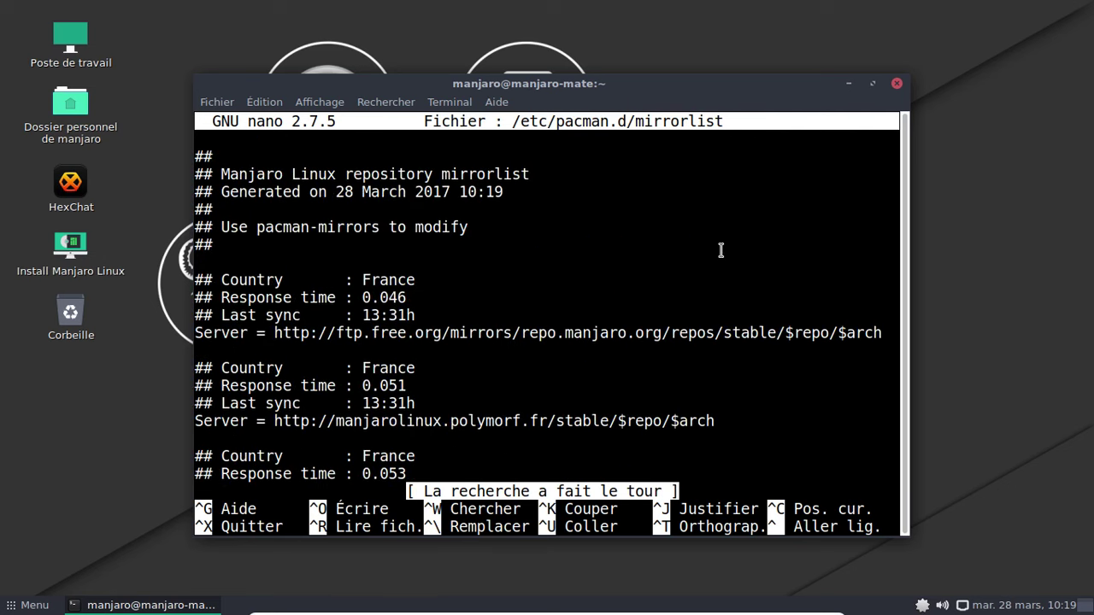
left_click(897, 83)
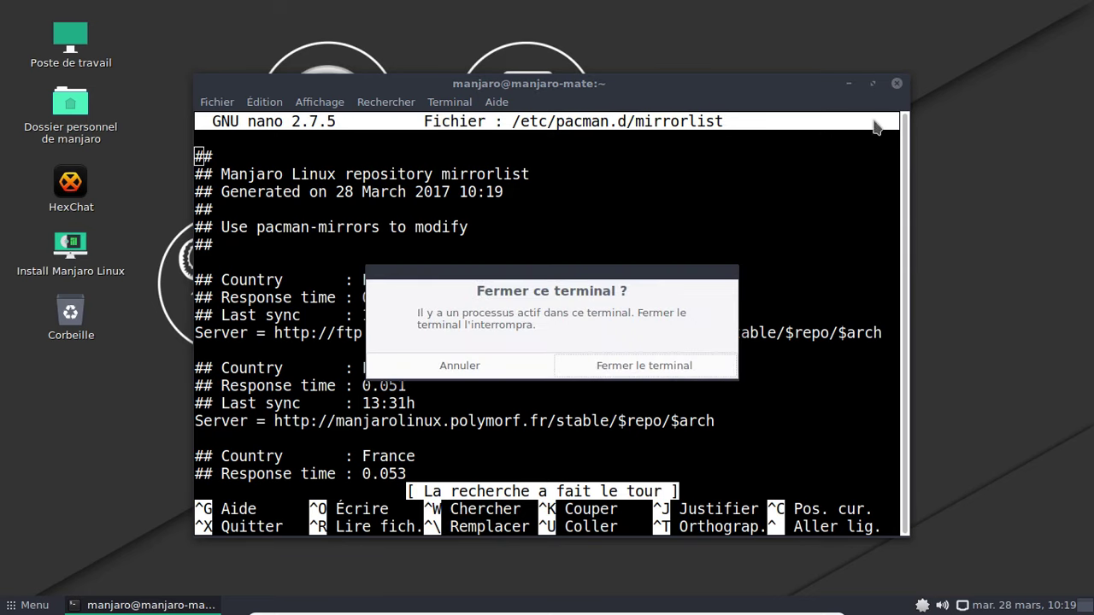
left_click(686, 366)
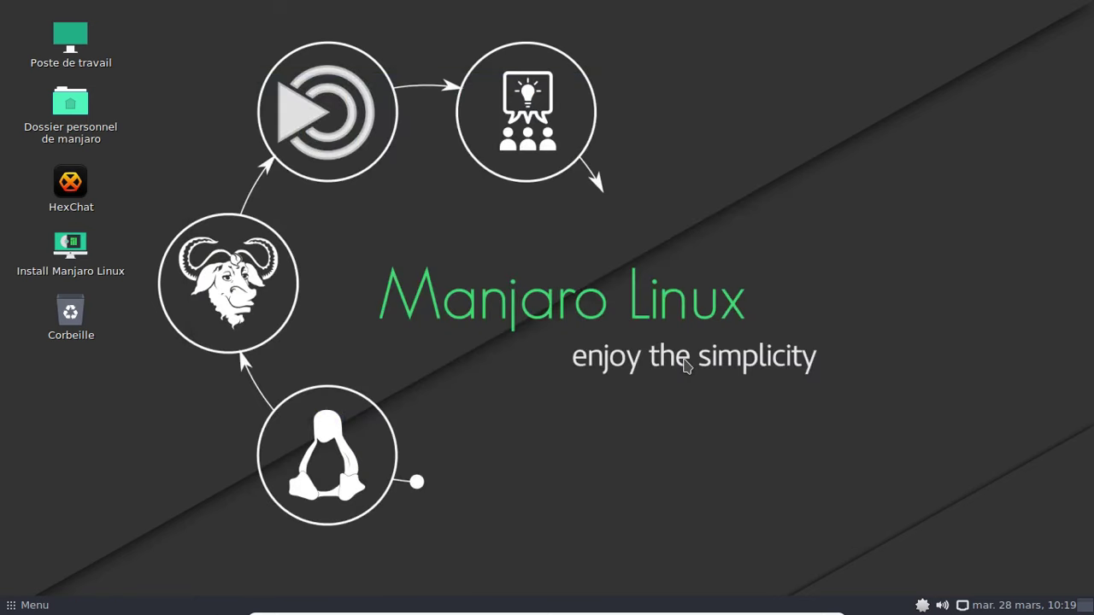
Relaunch the Manjaro Linux installer and toggle the virtual machine out of full screen and back.
double_click(69, 249)
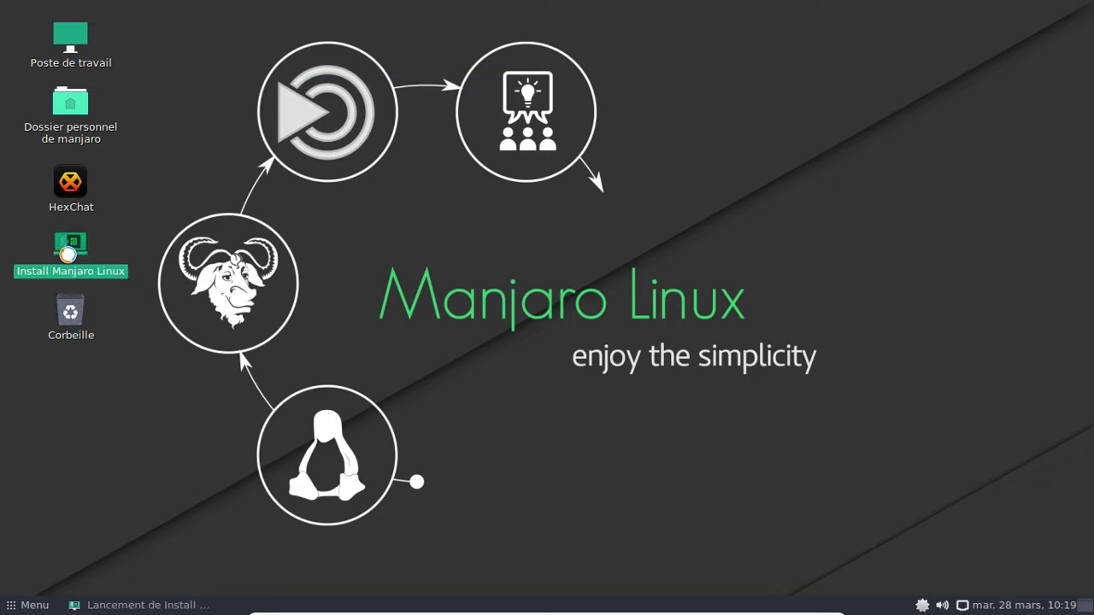
key("Control_R+f")
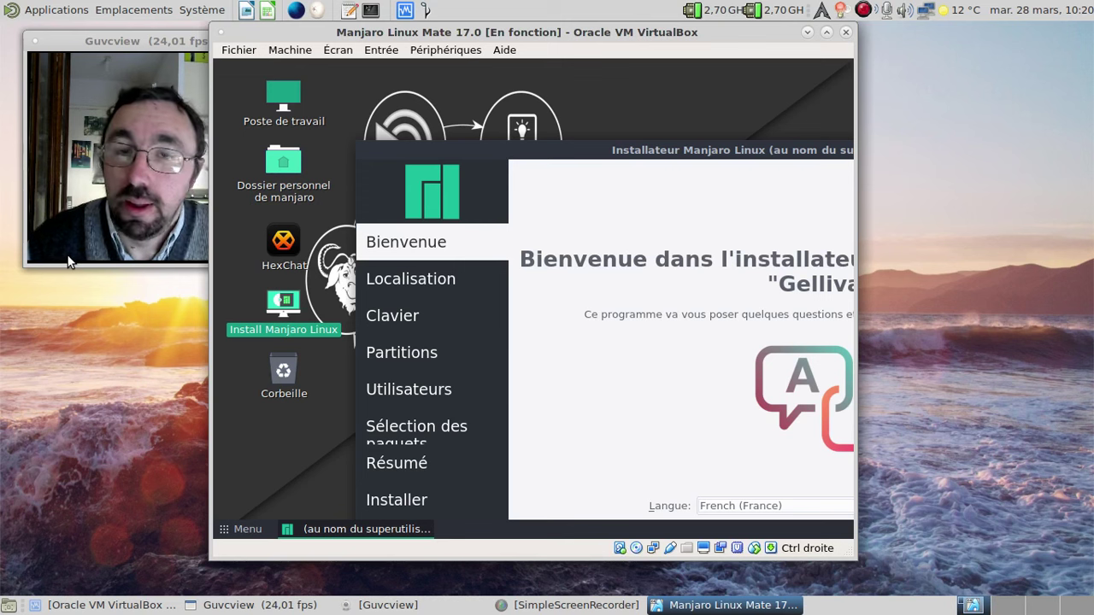
key("ctrl+f")
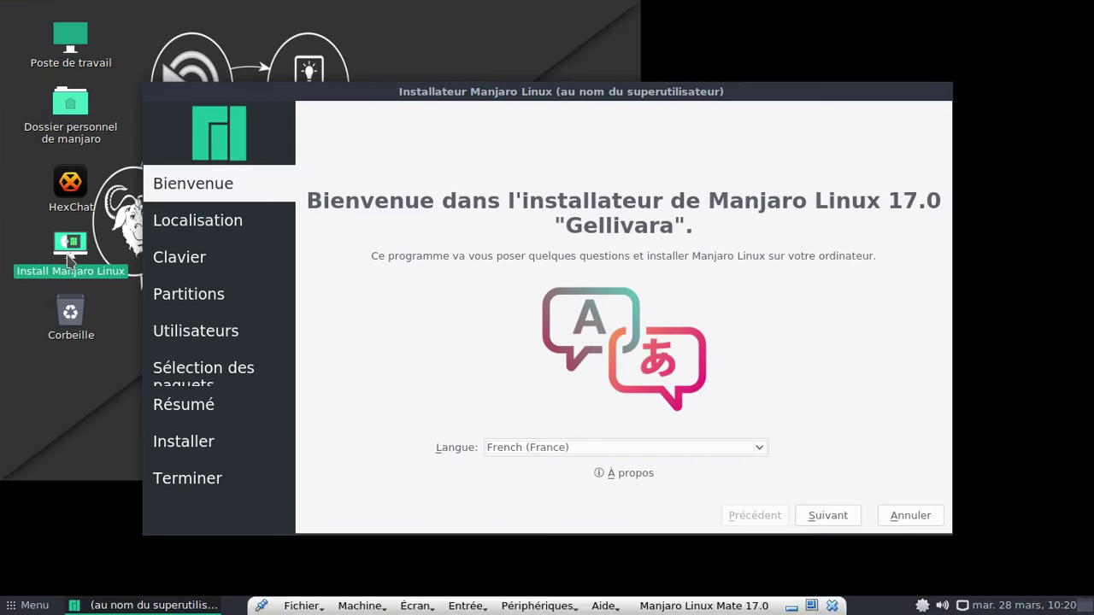
Accept the installer's French language, default location and French keyboard, and choose to erase the disk (Effacer le disque).
left_click(825, 518)
left_click(820, 518)
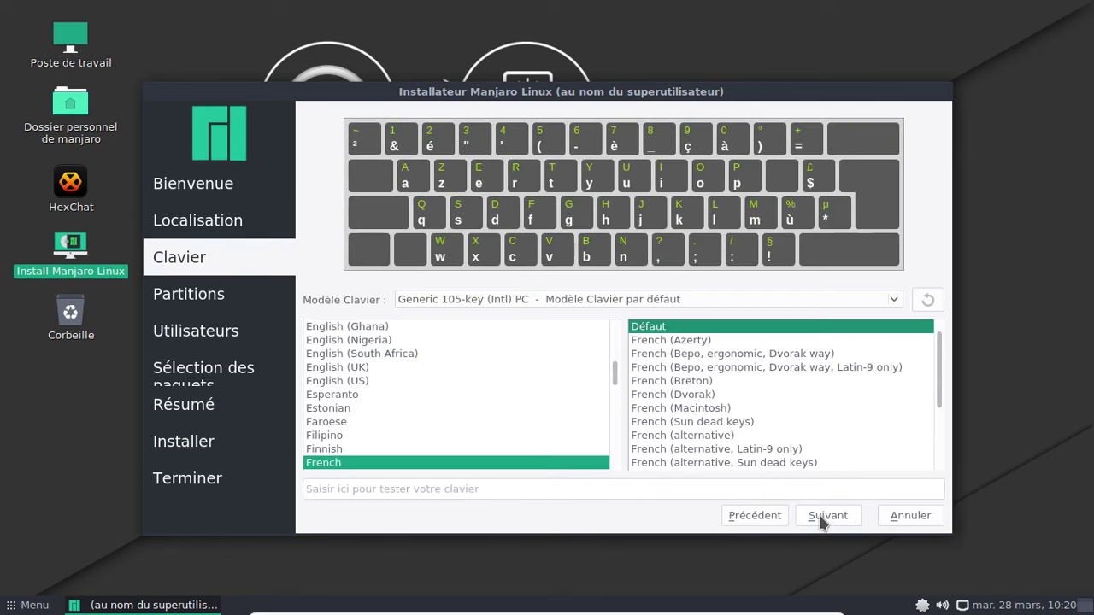
left_click(820, 518)
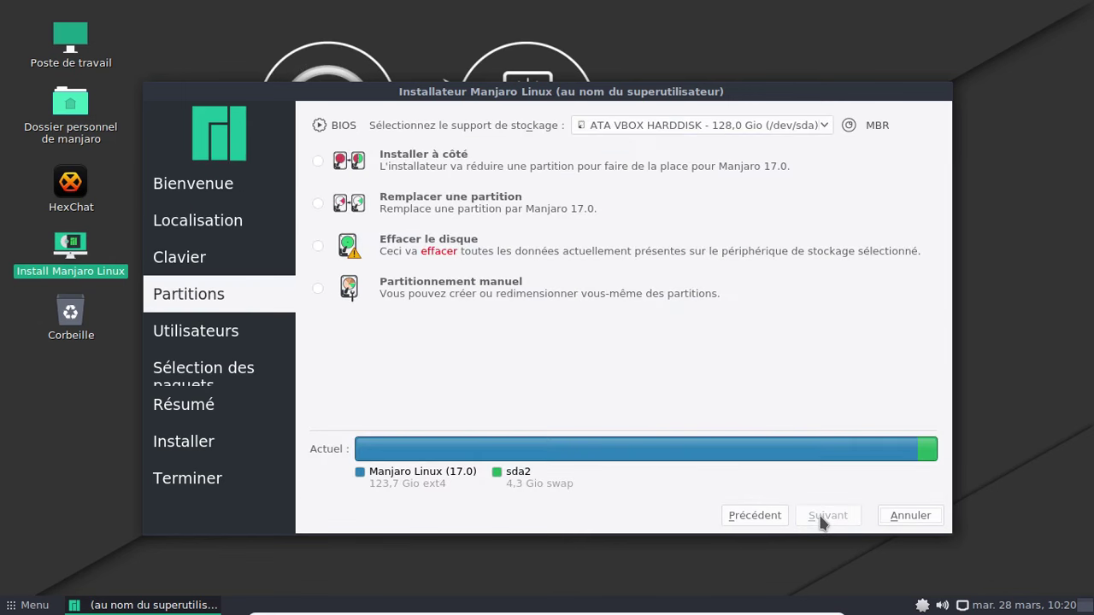
left_click(318, 246)
left_click(828, 517)
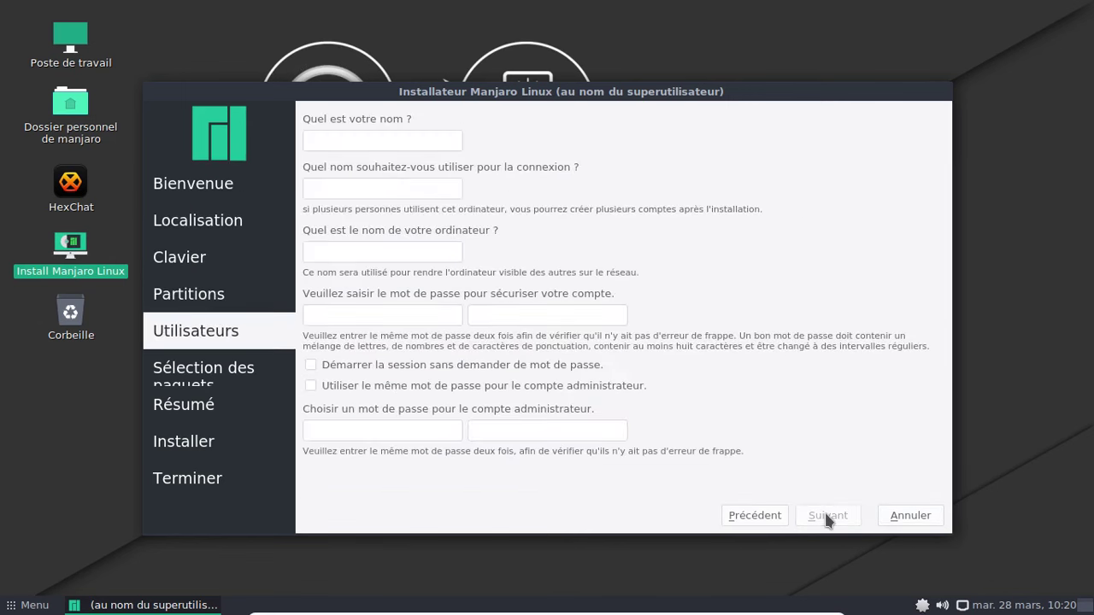
Fill in the user's full name and login name, and set the computer name to fredo-manja-mate.
type("Fre")
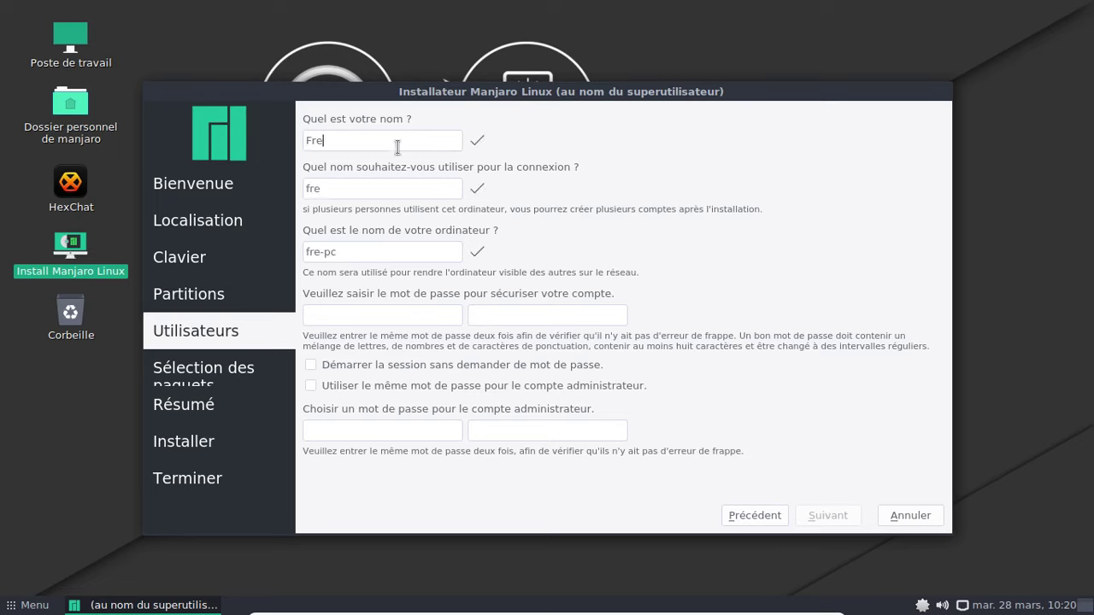
type("deric Bezies")
key("Tab")
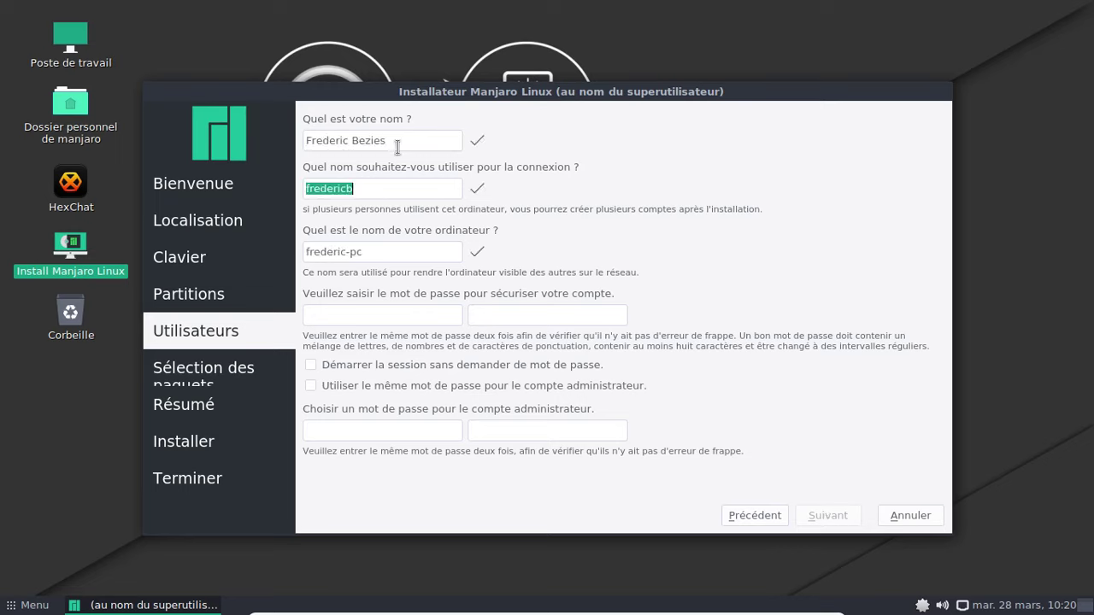
type("fred")
key("Tab")
type("fredeo")
key("BackSpace")
key("BackSpace")
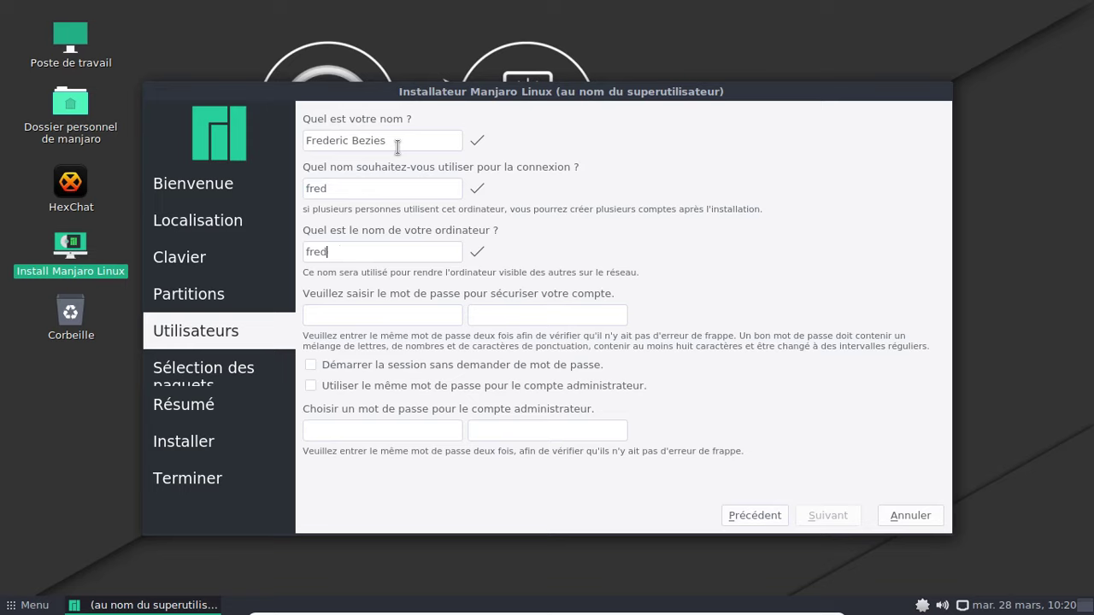
type("o-manja-mate")
key("Tab")
Enter and repeat the account password, reuse it for the administrator account, and continue to the package selection.
type("********")
key("Tab")
type("********")
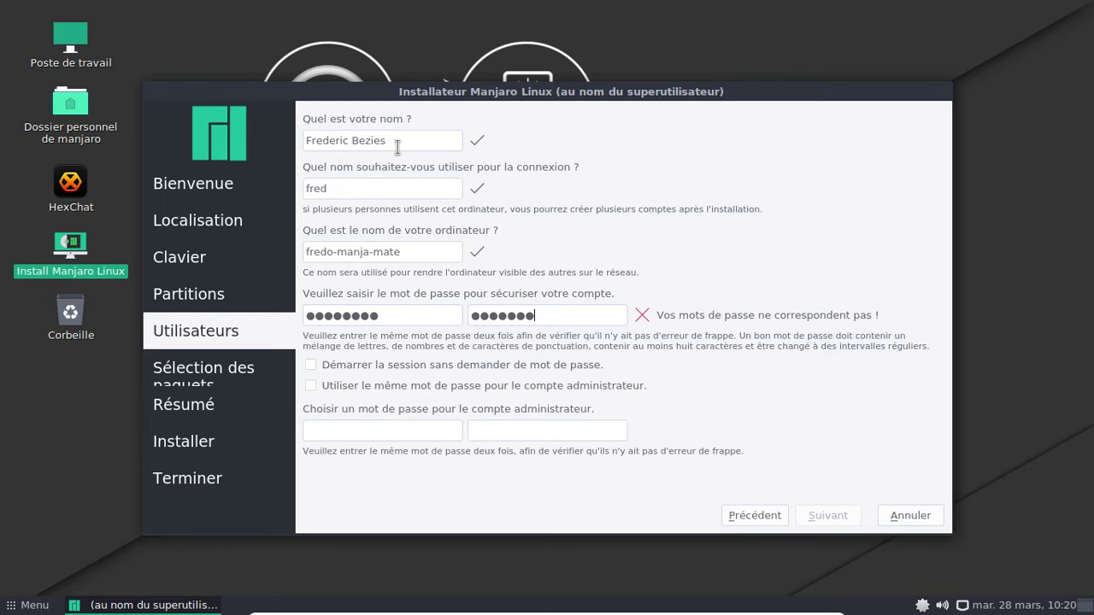
left_click(383, 388)
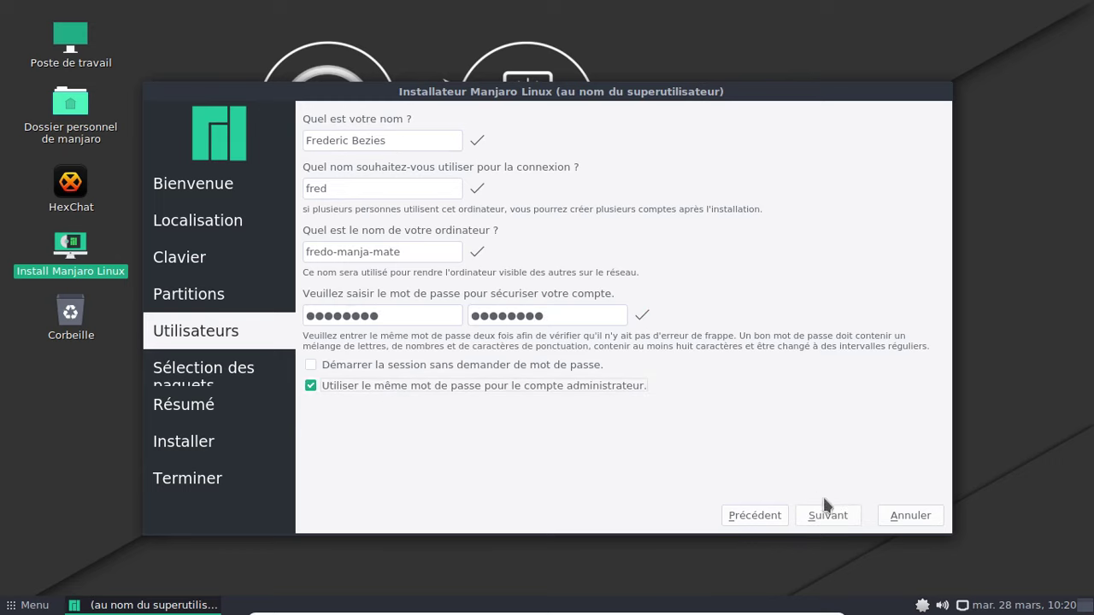
left_click(845, 517)
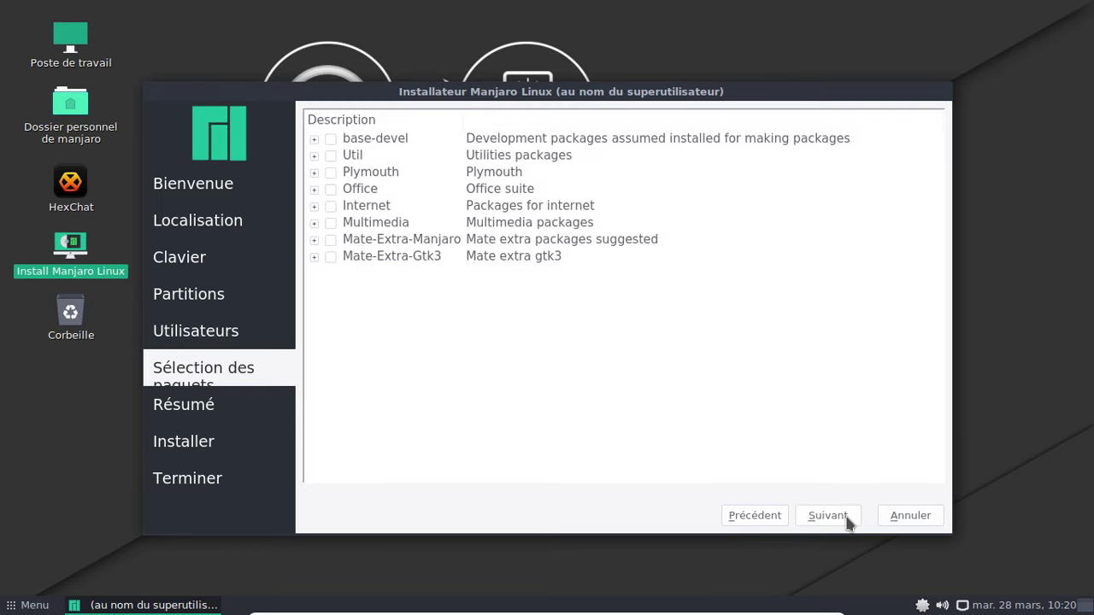
Select the base-devel and Office package groups, plus thunderbird and transmission-gtk from the Internet group.
left_click(331, 139)
left_click(331, 189)
left_click(313, 205)
left_click(346, 239)
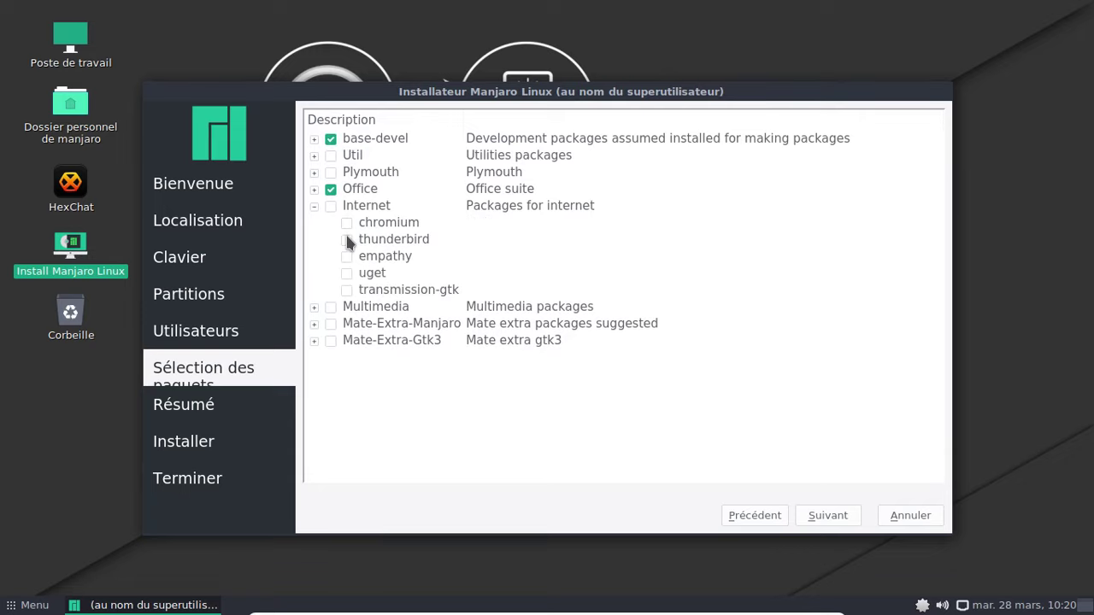
left_click(346, 290)
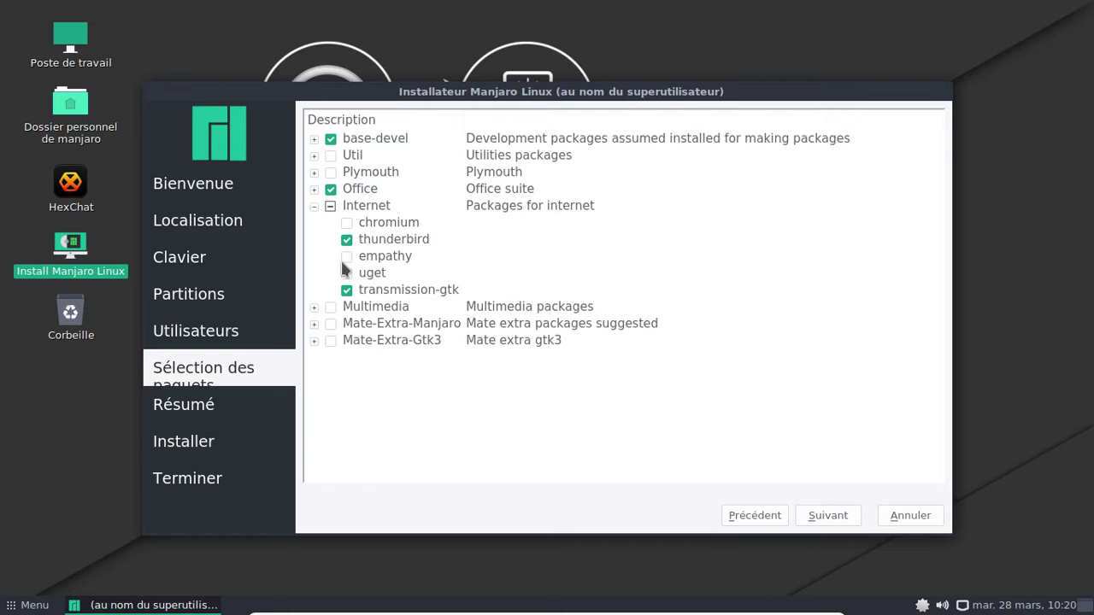
left_click(314, 205)
Add libdvdcss and brasero from the Multimedia group, then accept the summary and start the installation.
left_click(313, 156)
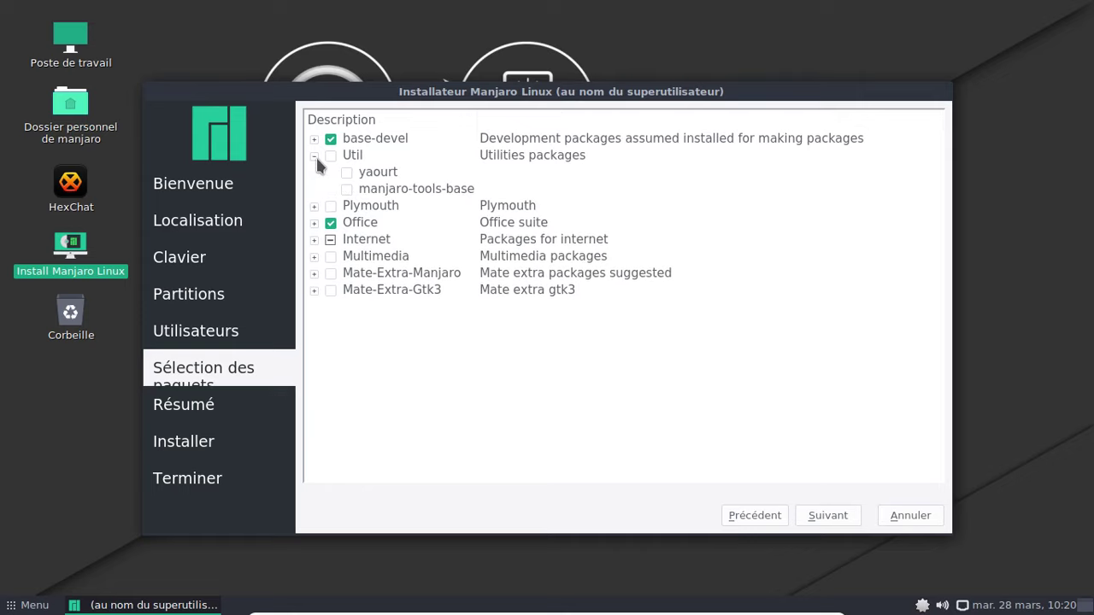
left_click(313, 155)
left_click(313, 223)
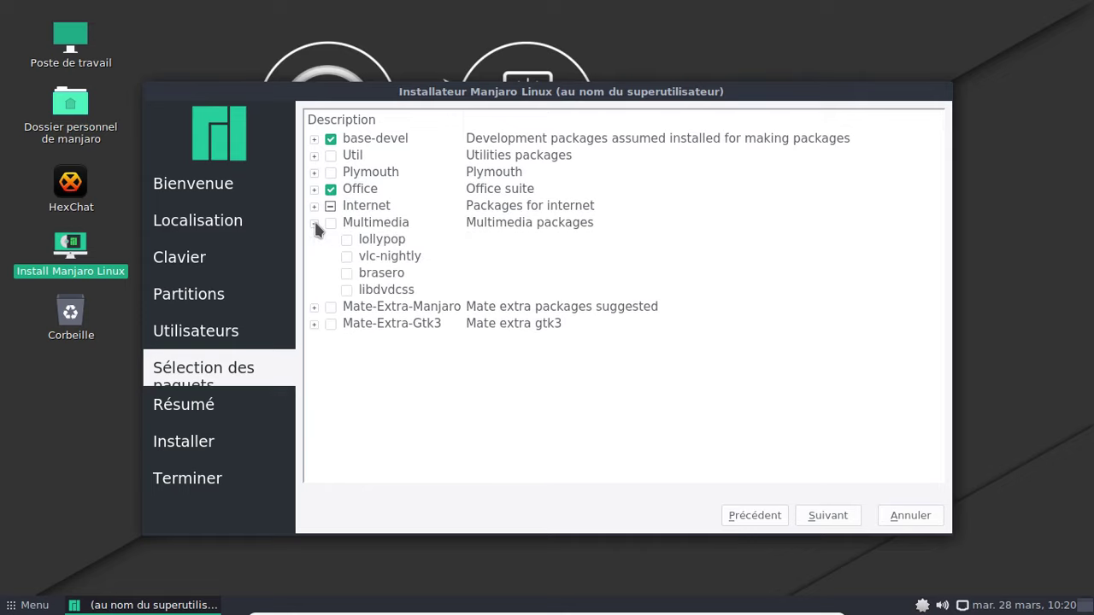
left_click(347, 290)
left_click(347, 273)
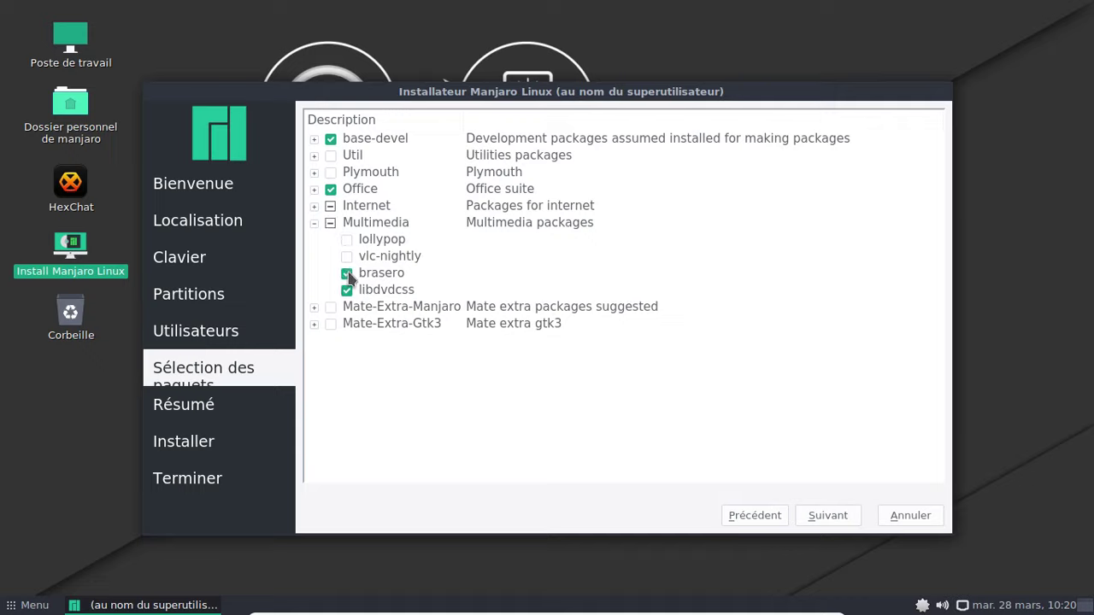
left_click(313, 222)
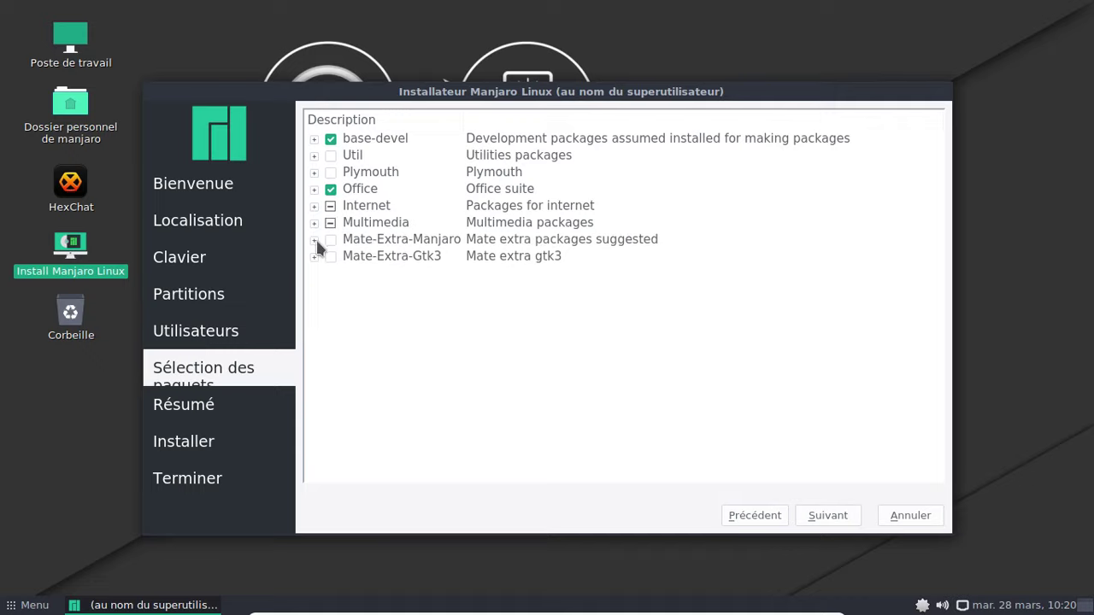
left_click(835, 516)
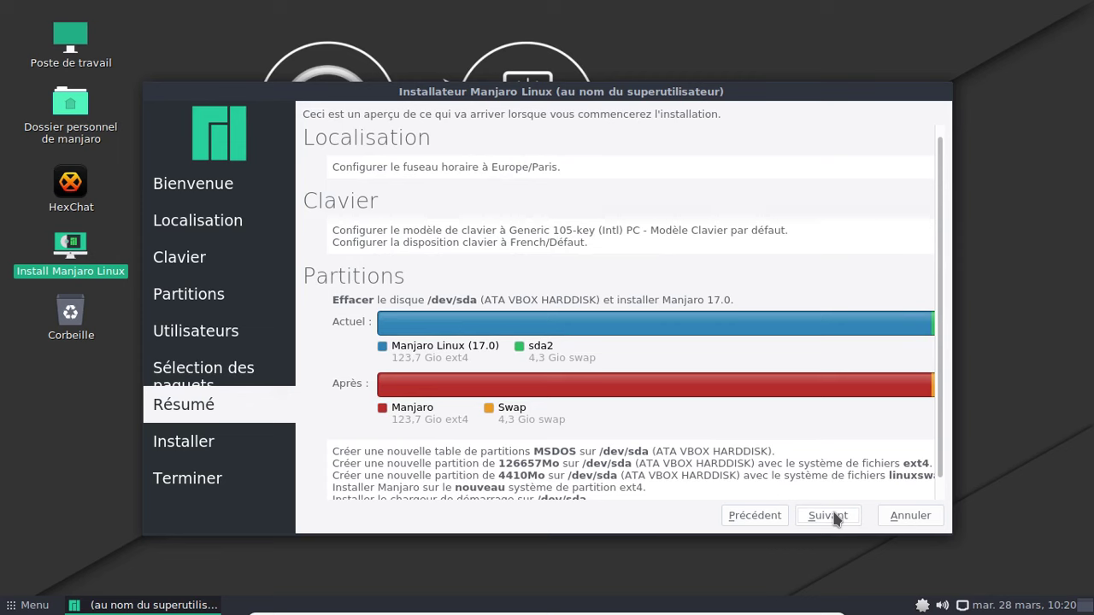
left_click(834, 516)
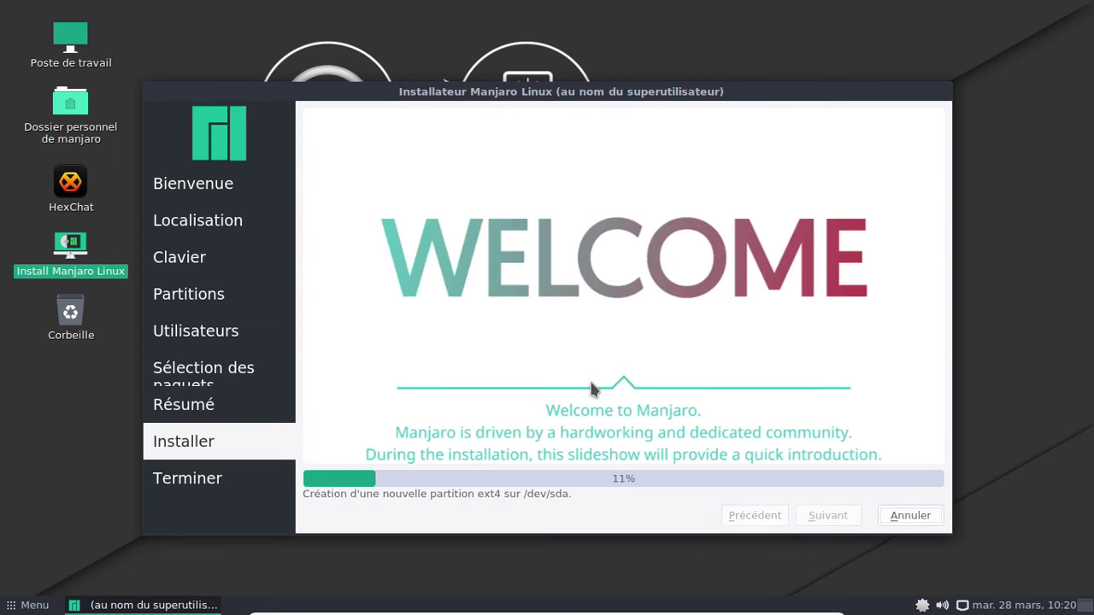
Move the virtual machine window clear of the webcam window and toggle it between windowed and full screen while the installation runs.
key("Control_R+f")
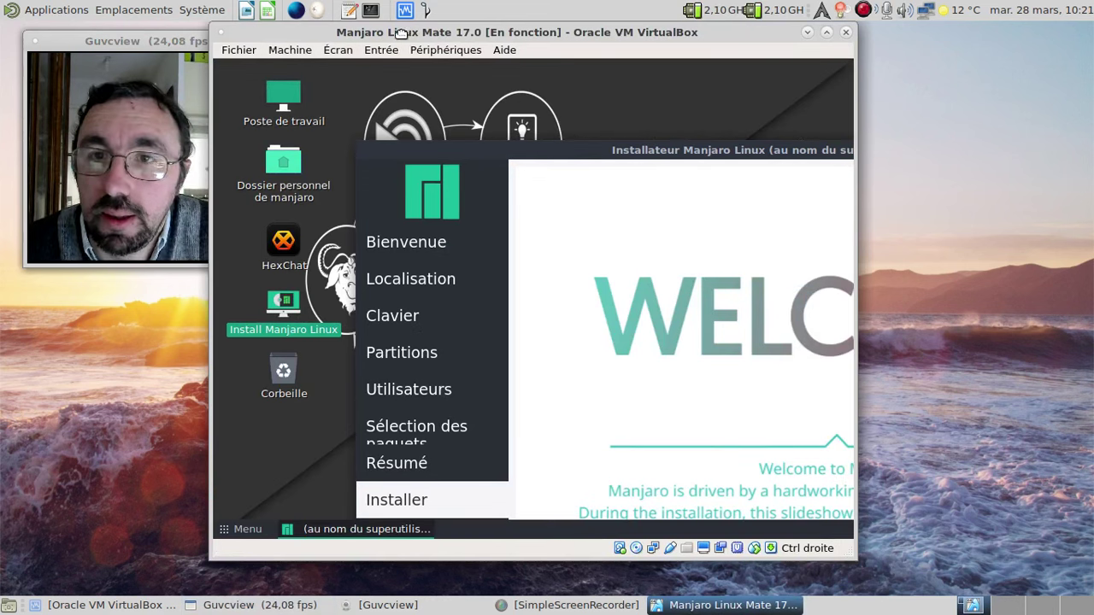
left_click_drag(399, 32, 513, 36)
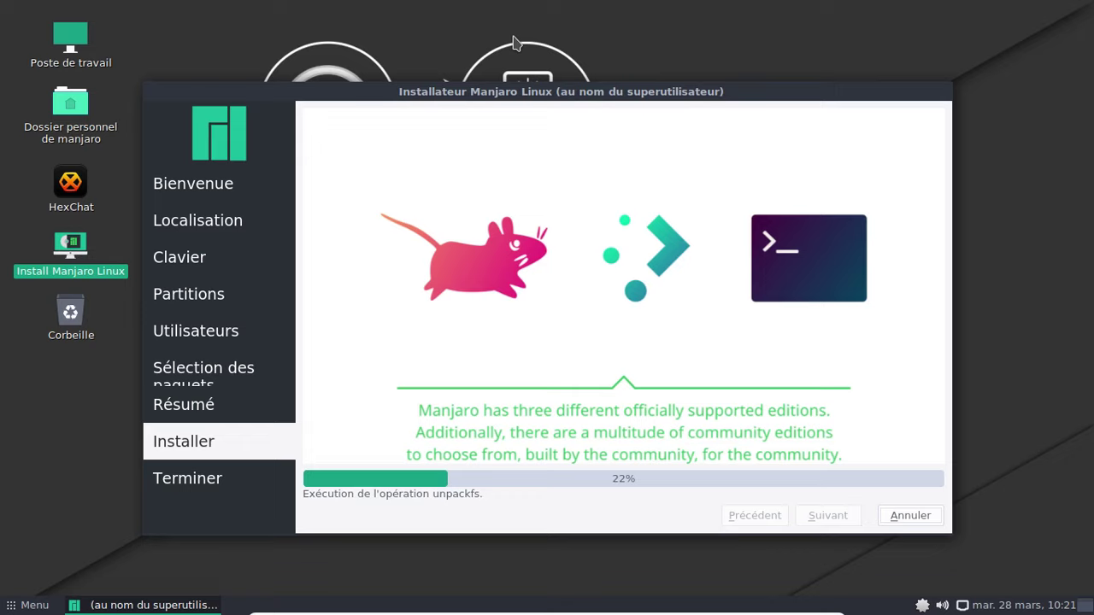
key("Control_R+f")
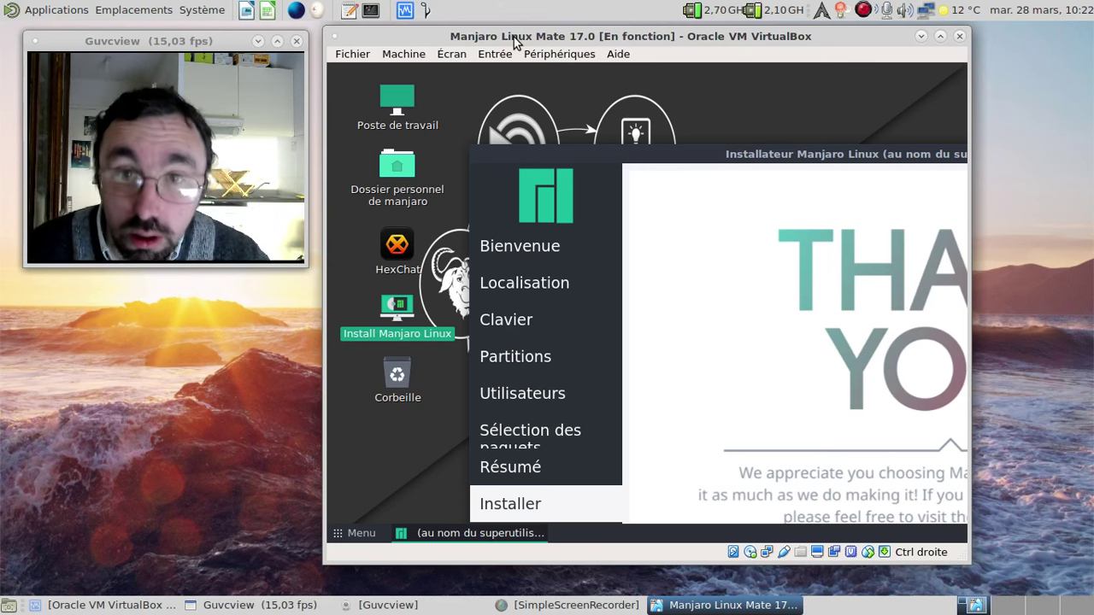
key("Control_R+f")
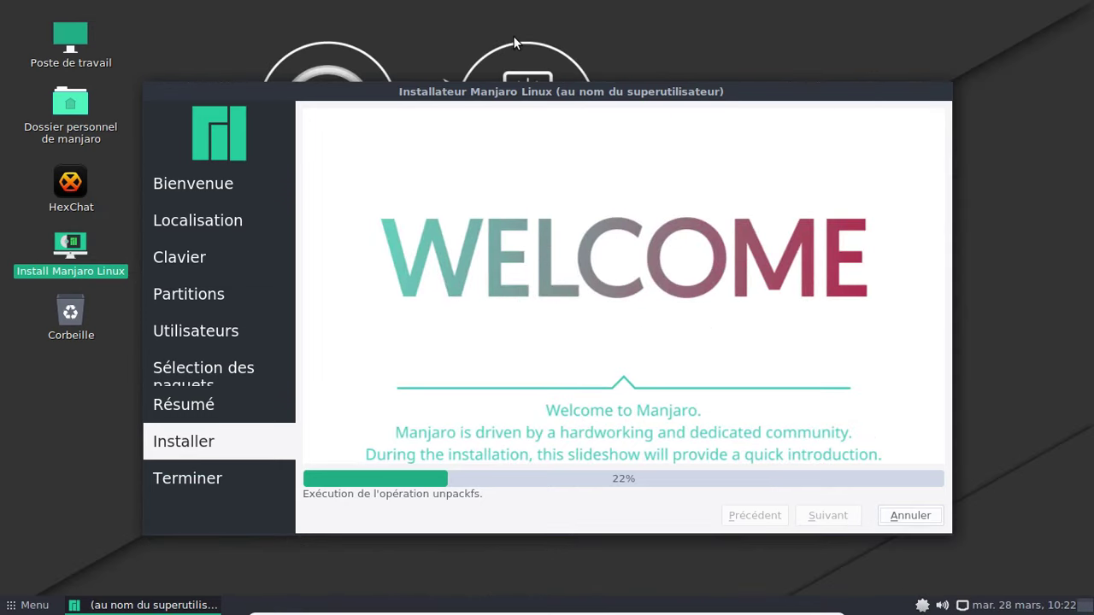
key("Control_R+f")
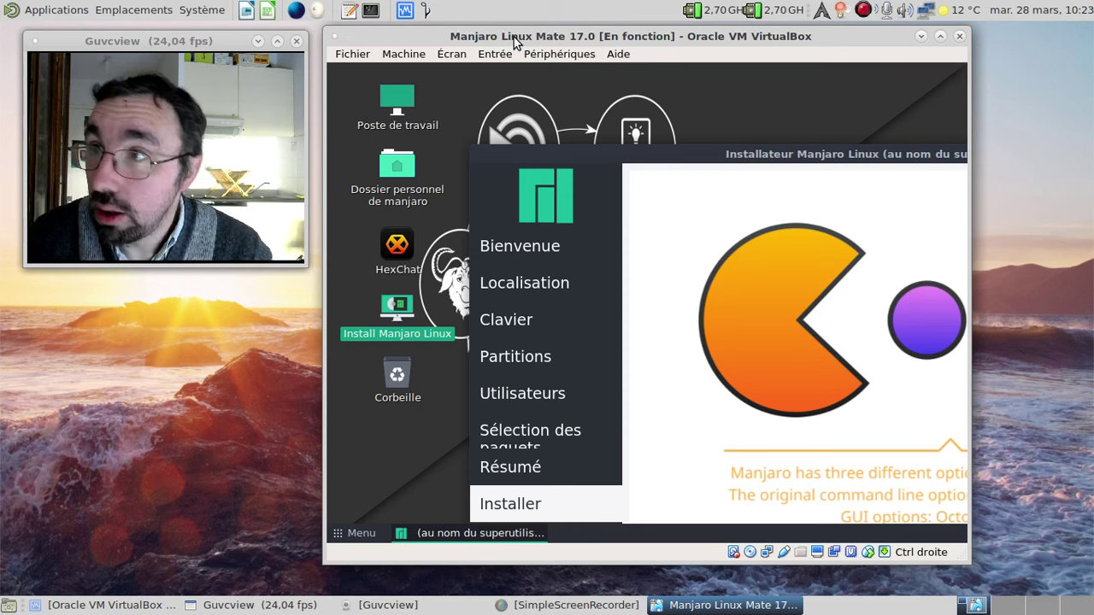
key("ctrl+f")
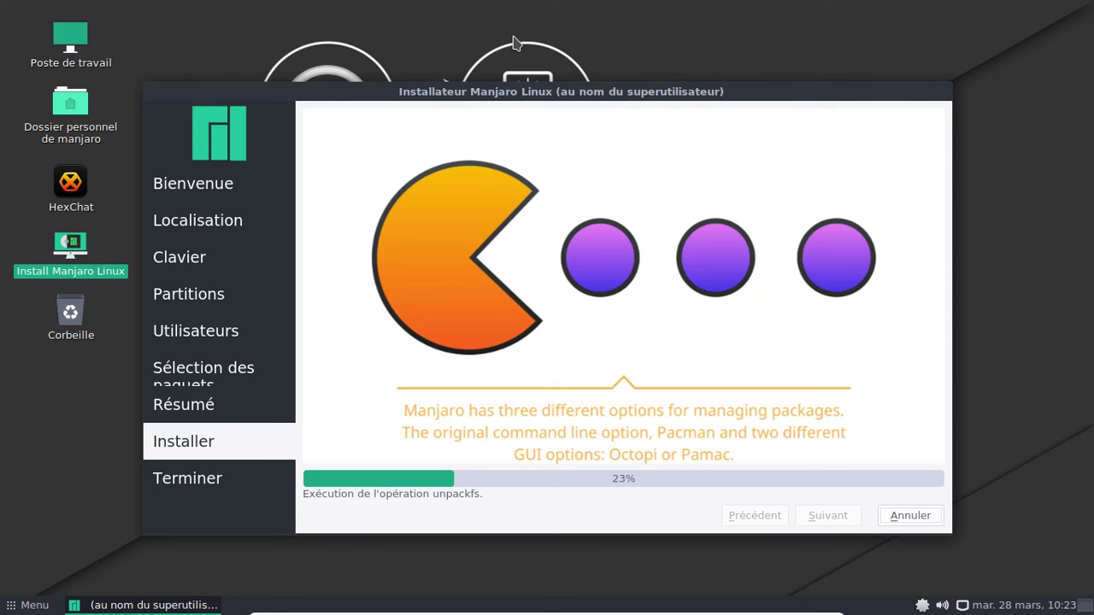
key("ctrl+f")
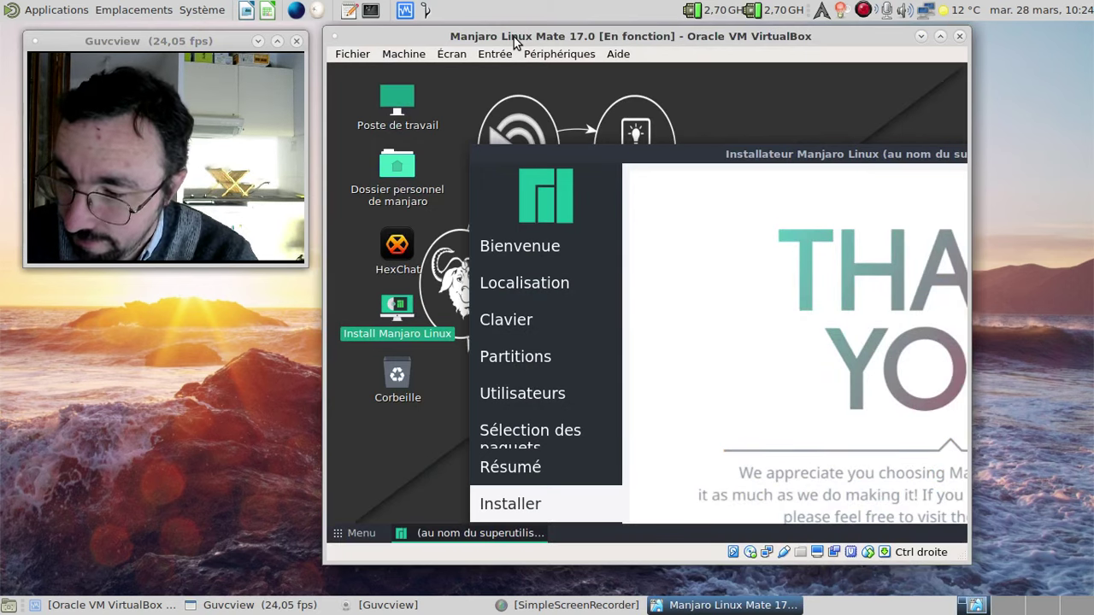
right_click(863, 13)
left_click(886, 65)
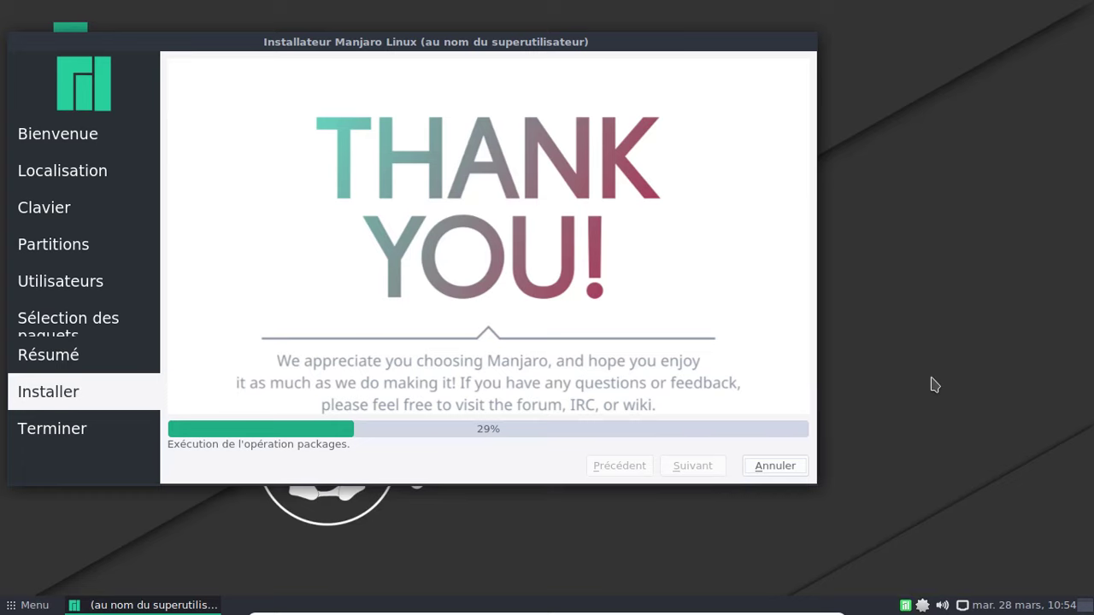
left_click(33, 605)
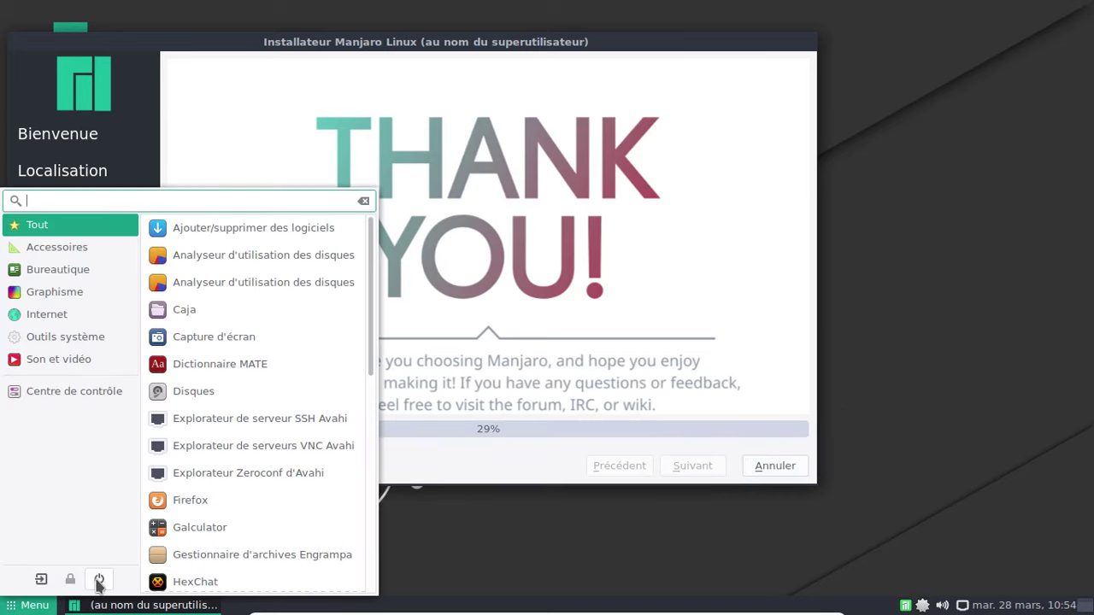
key("Escape")
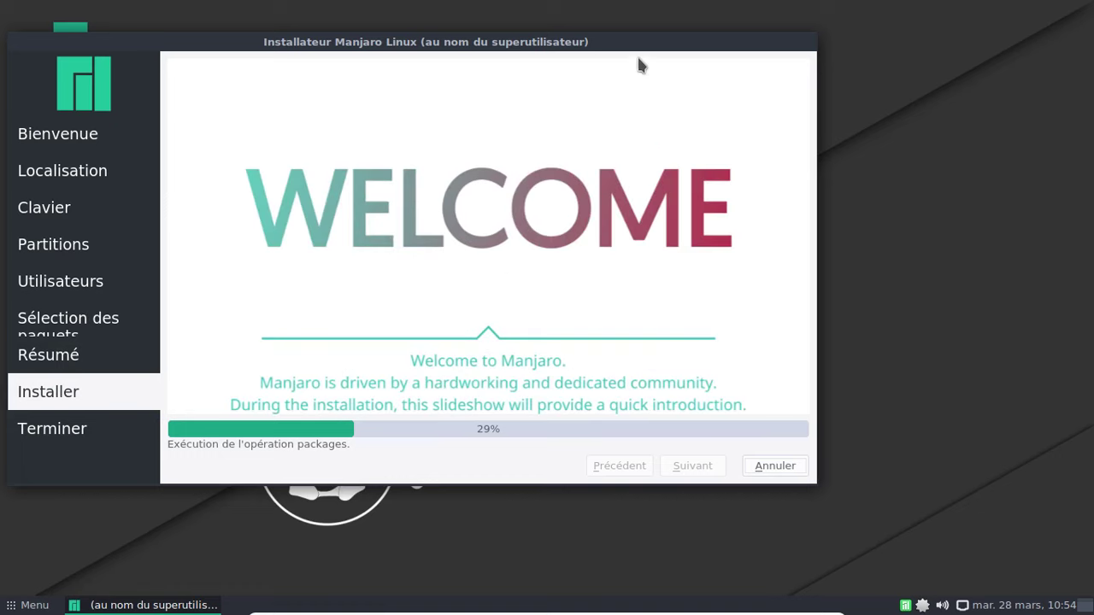
left_click(667, 368)
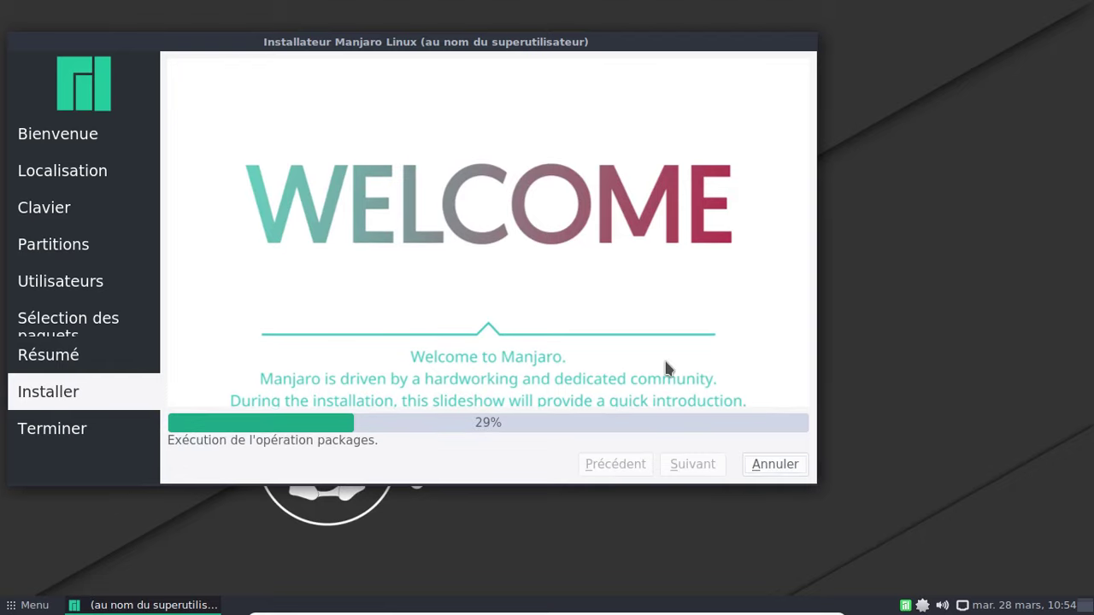
left_click_drag(554, 42, 740, 43)
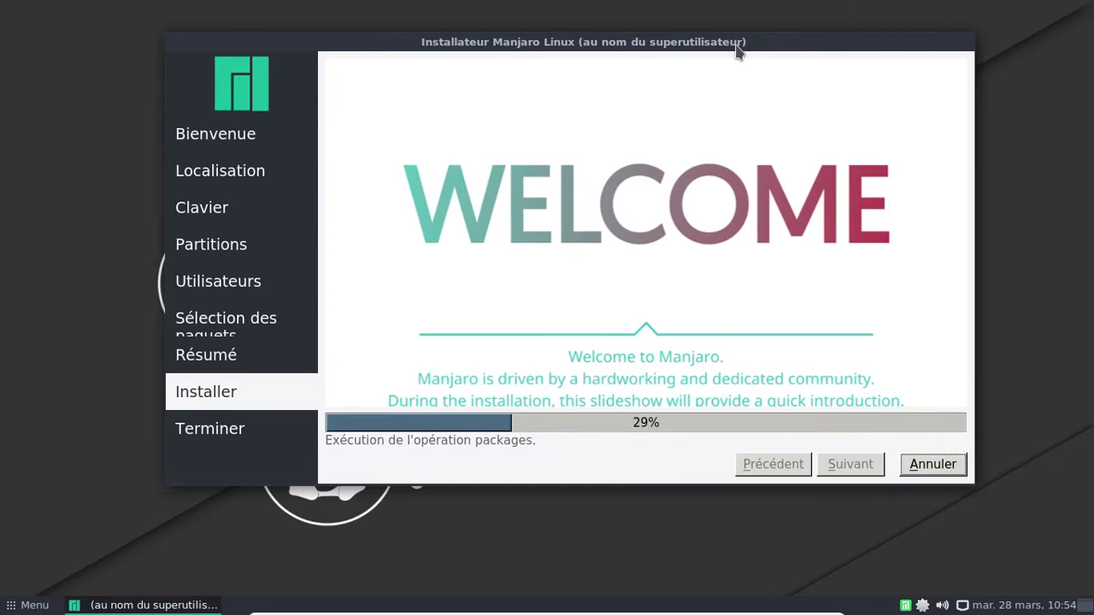
Close the virtual machine by powering it off (Éteindre la machine) during the running installation.
key("ctrl+q")
left_click(538, 322)
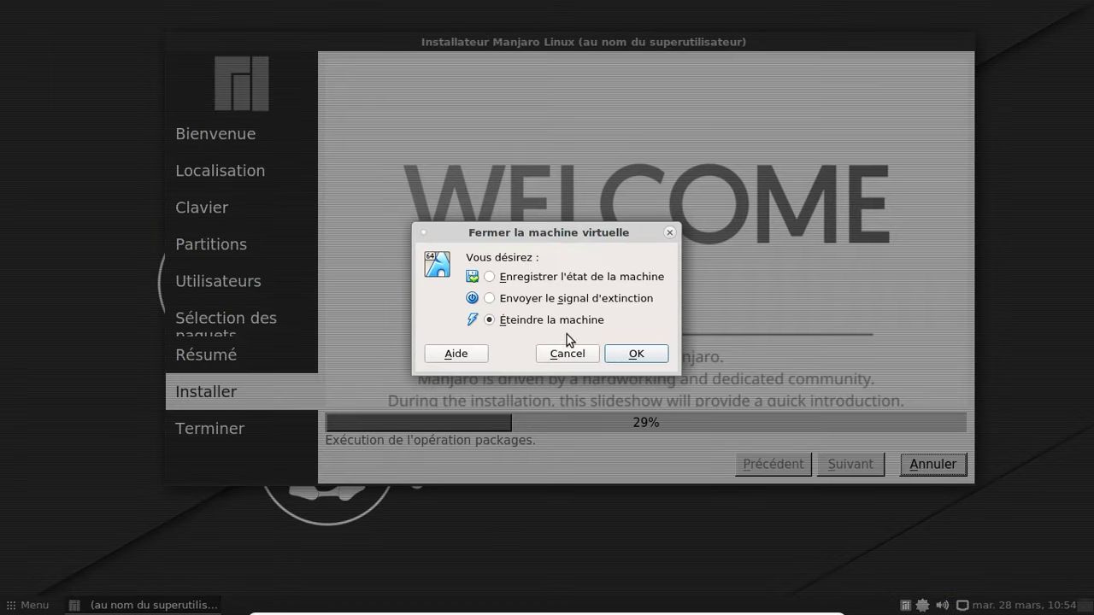
left_click(636, 353)
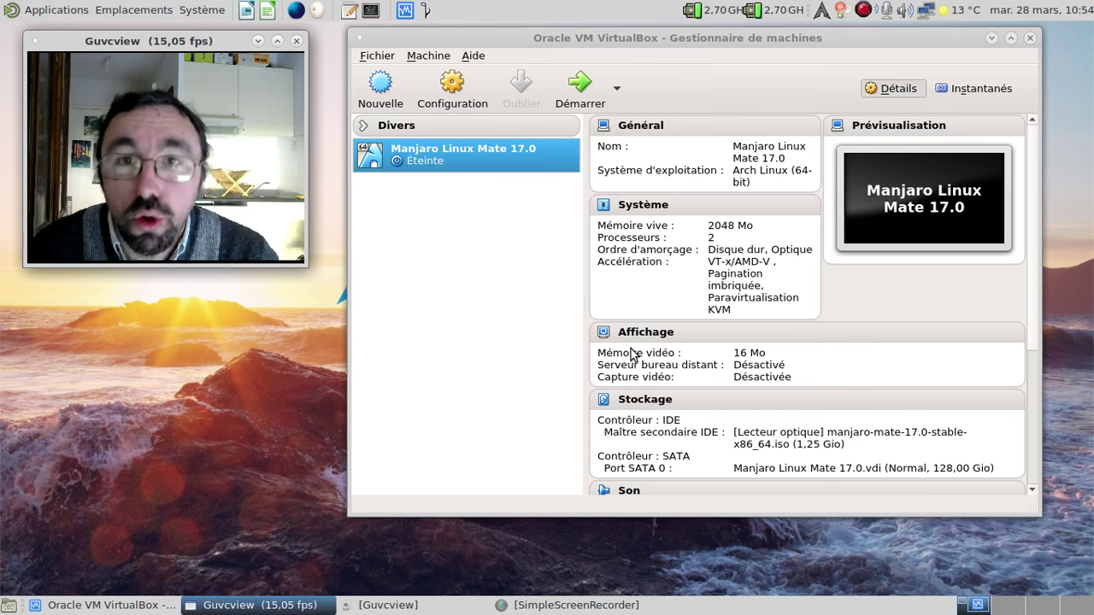